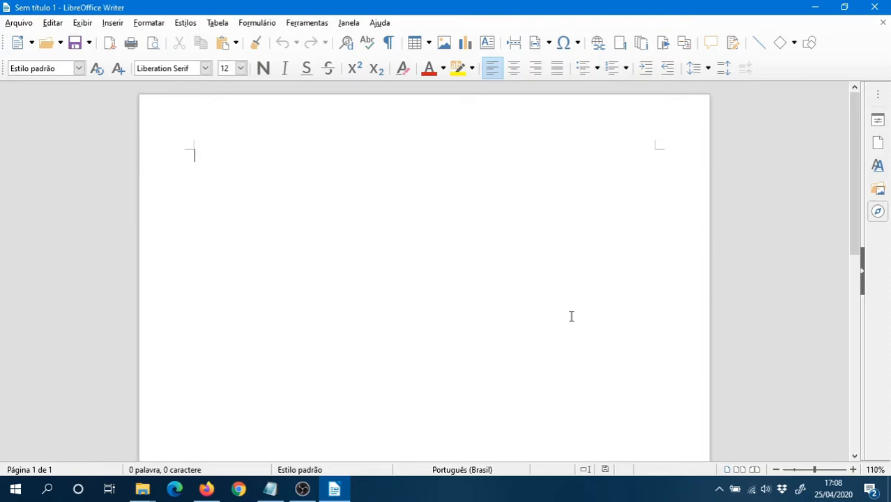
Open the text document PrimeiroDocumento from the Arquivos Writer folder on the desktop (Área de Trabalho).
{"action": "key", "text": "alt+Tab"}
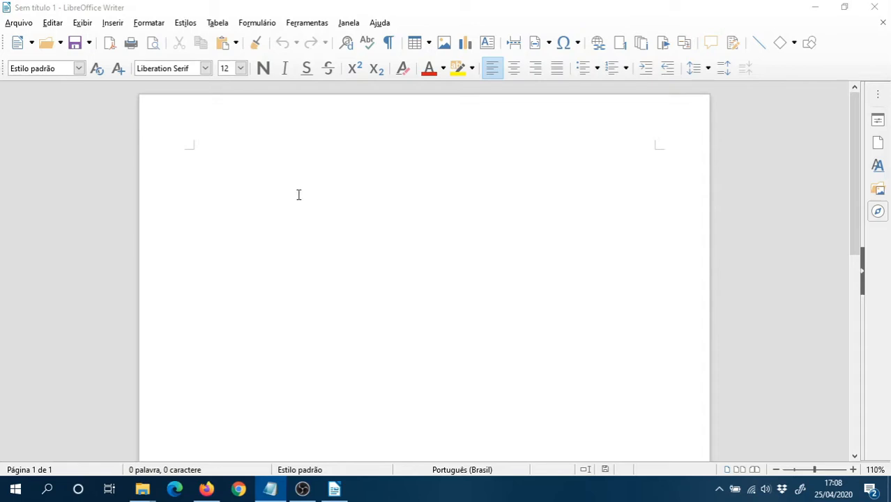
{"action": "left_click", "coordinate": [26, 24]}
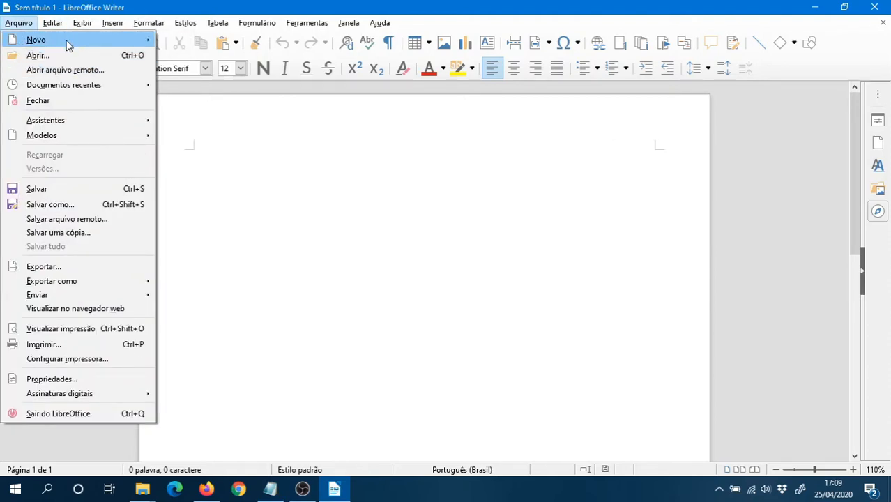
{"action": "mouse_move", "coordinate": [100, 84]}
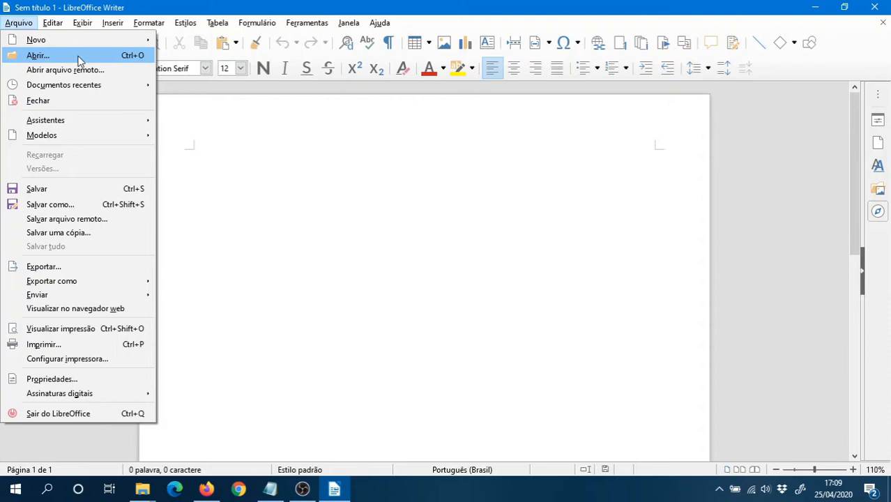
{"action": "left_click", "coordinate": [37, 55]}
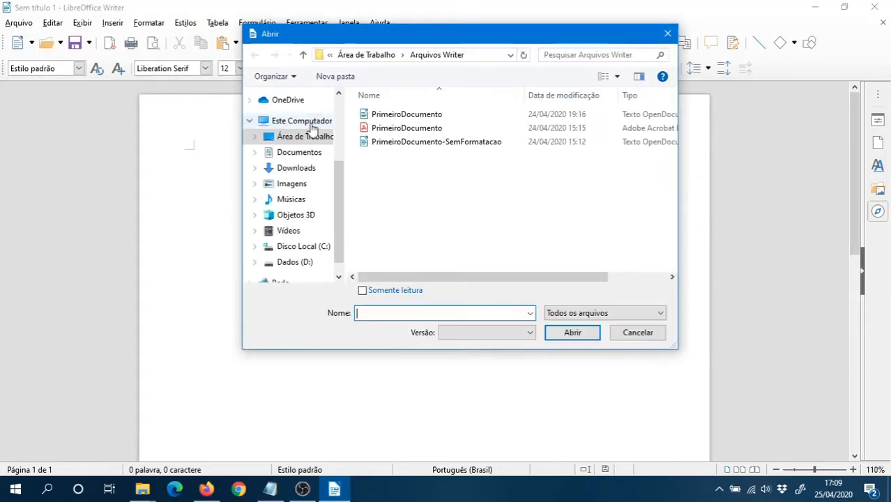
{"action": "left_click", "coordinate": [294, 138]}
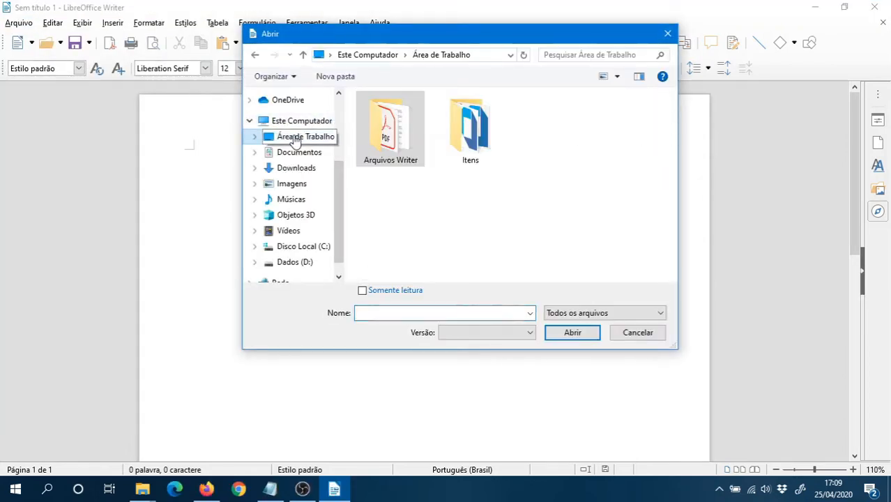
{"action": "double_click", "coordinate": [391, 125]}
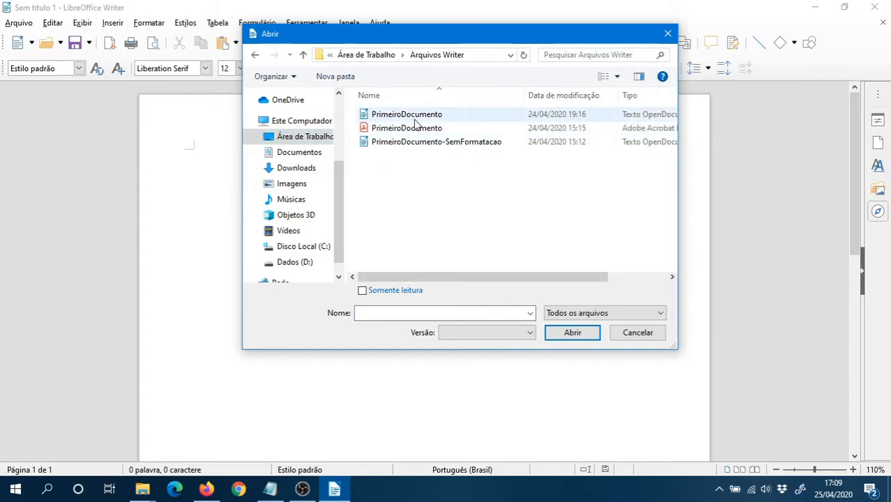
{"action": "double_click", "coordinate": [415, 117]}
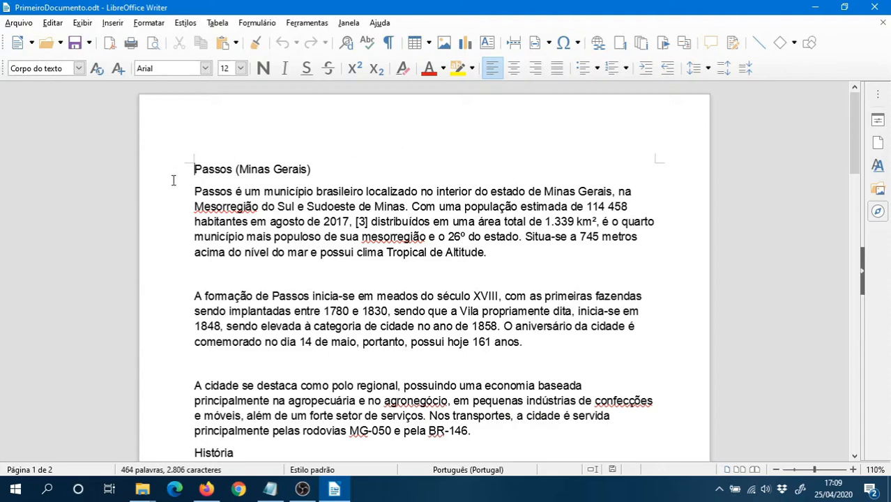
Select the entire document text and set its font to Times New Roman.
{"action": "scroll", "coordinate": [246, 177], "scroll_direction": "down", "scroll_amount": 1}
{"action": "scroll", "coordinate": [247, 177], "scroll_direction": "up", "scroll_amount": 1}
{"action": "left_click", "coordinate": [233, 180]}
{"action": "left_click", "coordinate": [51, 26]}
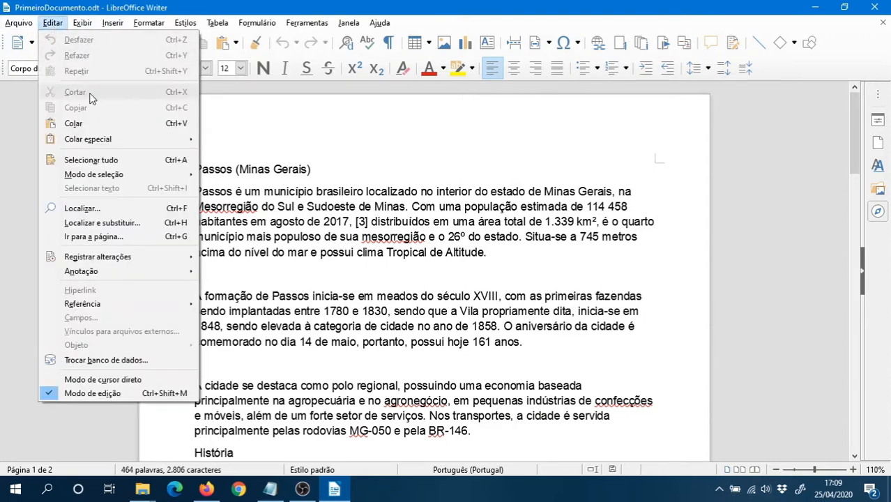
{"action": "left_click", "coordinate": [127, 167]}
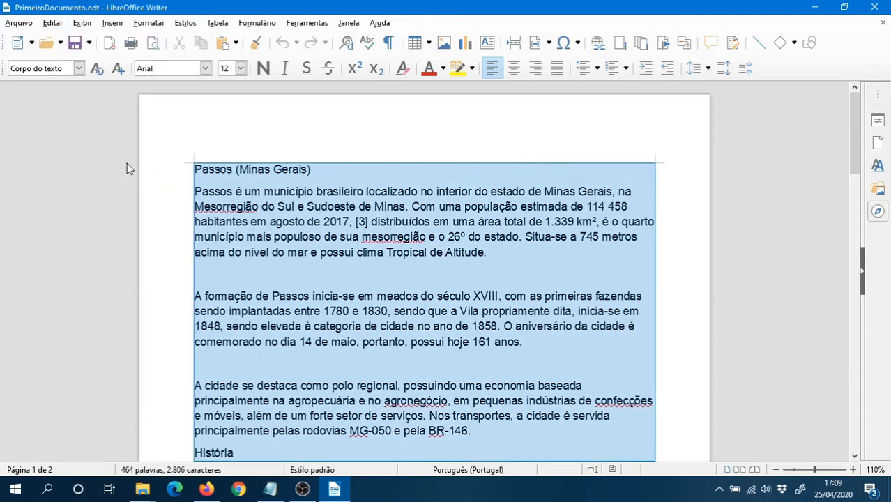
{"action": "left_click", "coordinate": [206, 70]}
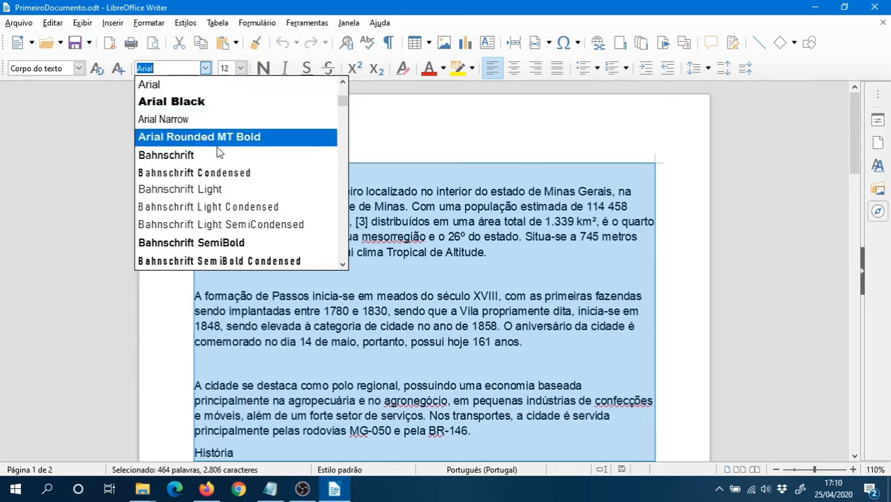
{"action": "type", "text": "Times New Roman"}
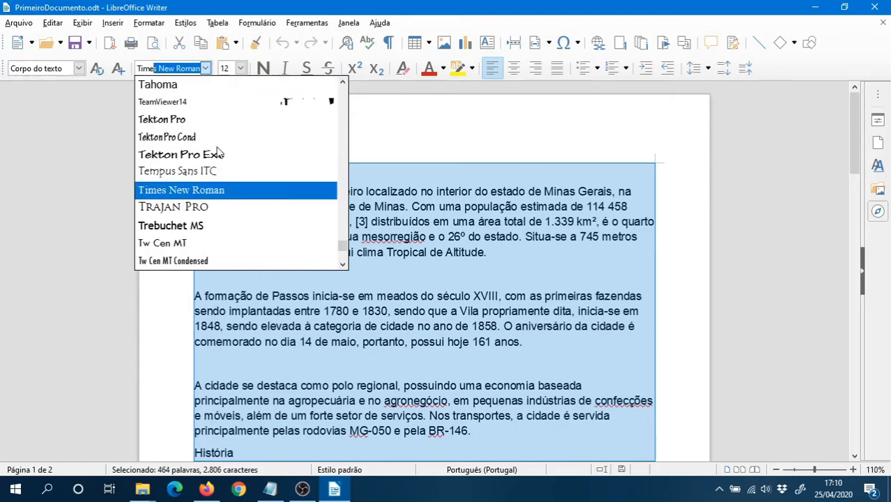
{"action": "left_click", "coordinate": [224, 194]}
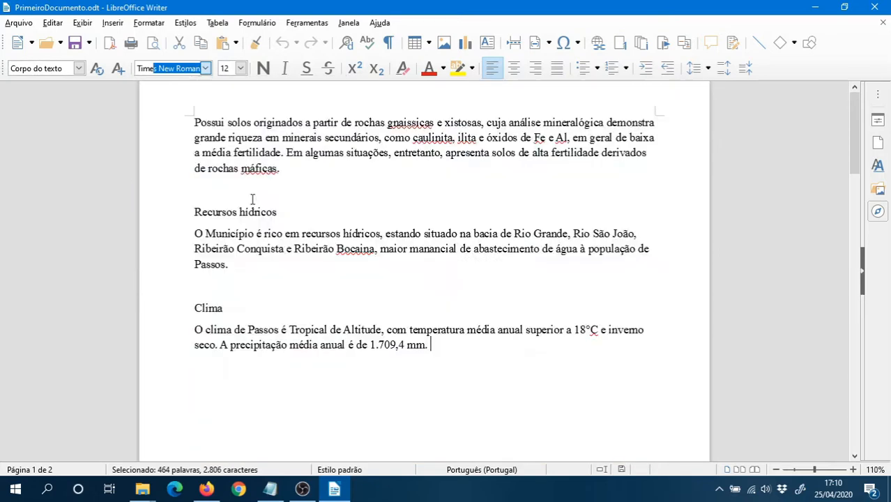
{"action": "left_click", "coordinate": [313, 169]}
{"action": "scroll", "coordinate": [311, 170], "scroll_direction": "up", "scroll_amount": 15}
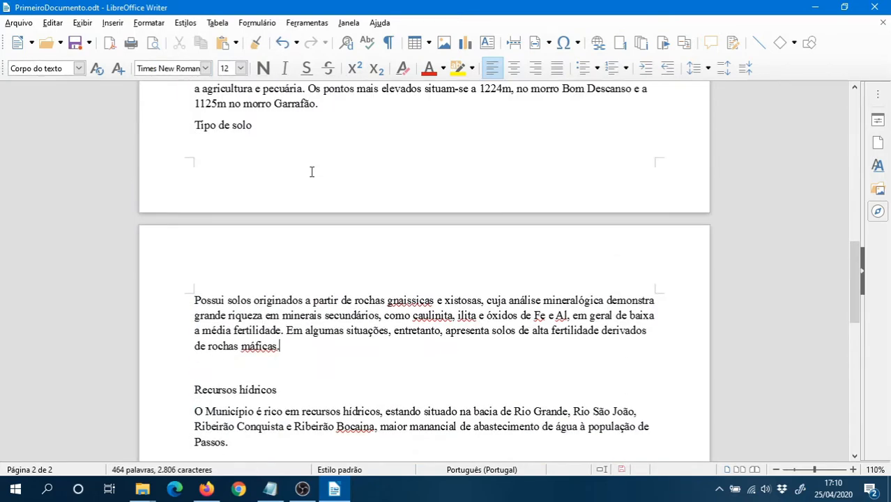
{"action": "scroll", "coordinate": [311, 171], "scroll_direction": "up", "scroll_amount": 10}
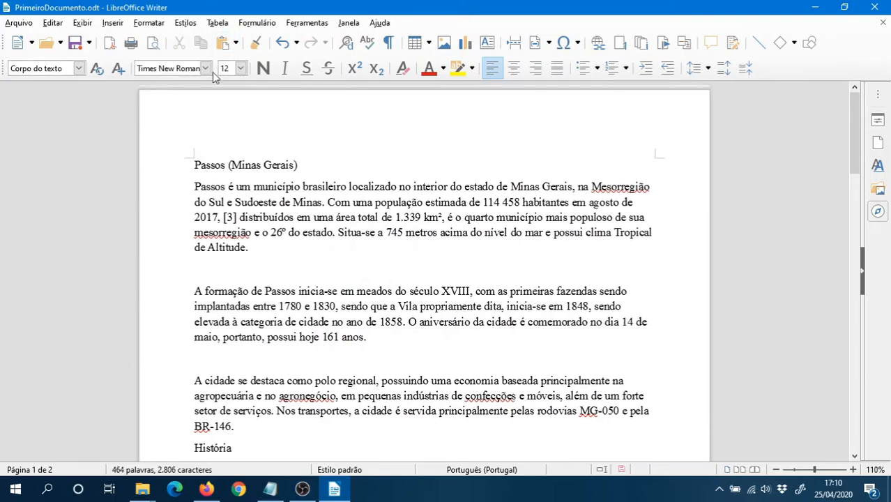
{"action": "left_click", "coordinate": [333, 163]}
{"action": "left_click_drag", "start_coordinate": [347, 160], "coordinate": [194, 165]}
{"action": "left_click", "coordinate": [256, 165]}
{"action": "left_click_drag", "start_coordinate": [319, 163], "coordinate": [171, 160]}
{"action": "left_click", "coordinate": [291, 178]}
{"action": "left_click_drag", "start_coordinate": [332, 166], "coordinate": [198, 166]}
{"action": "left_click", "coordinate": [303, 187]}
Select the first body paragraph below the title "Passos (Minas Gerais)" and set its font to Arial.
{"action": "left_click", "coordinate": [194, 186]}
{"action": "left_click_drag", "start_coordinate": [195, 186], "coordinate": [265, 245]}
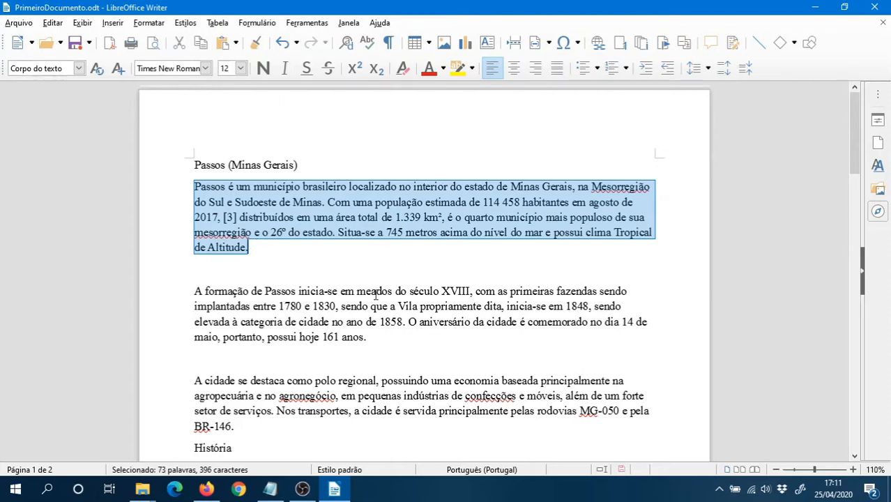
{"action": "left_click", "coordinate": [201, 73]}
{"action": "left_click", "coordinate": [206, 69]}
{"action": "left_click", "coordinate": [206, 70]}
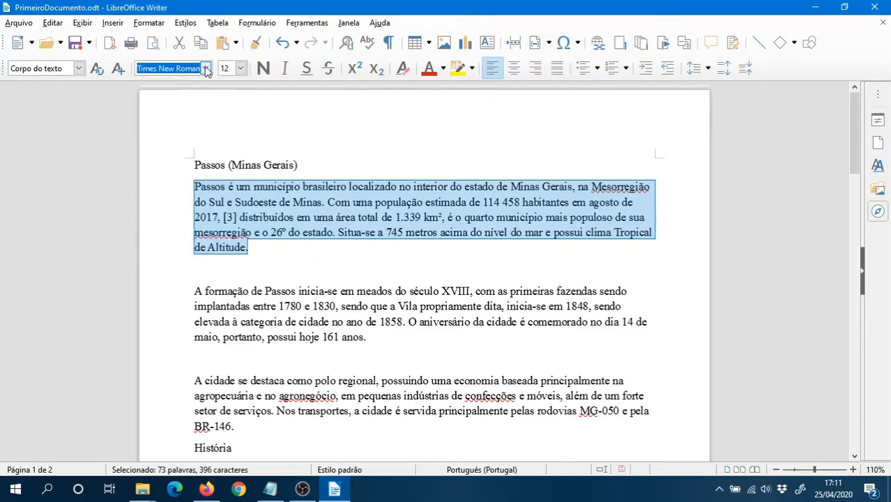
{"action": "left_click", "coordinate": [206, 69]}
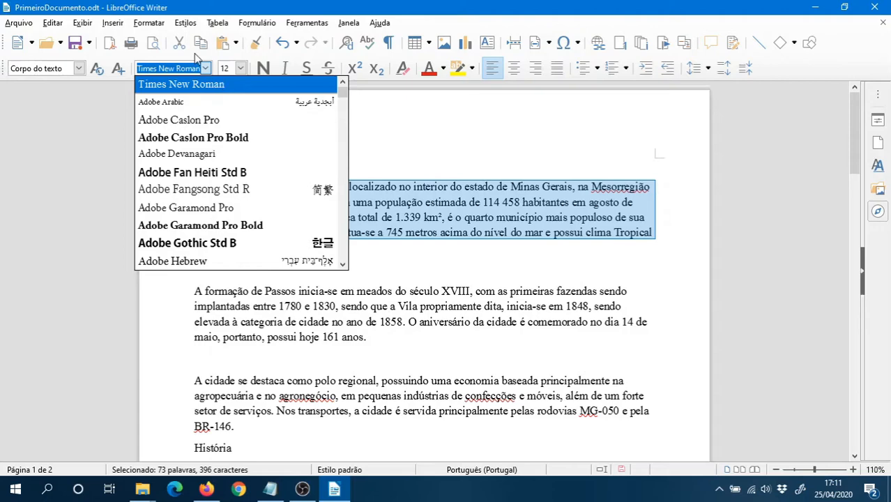
{"action": "left_click", "coordinate": [206, 70]}
{"action": "left_click", "coordinate": [205, 69]}
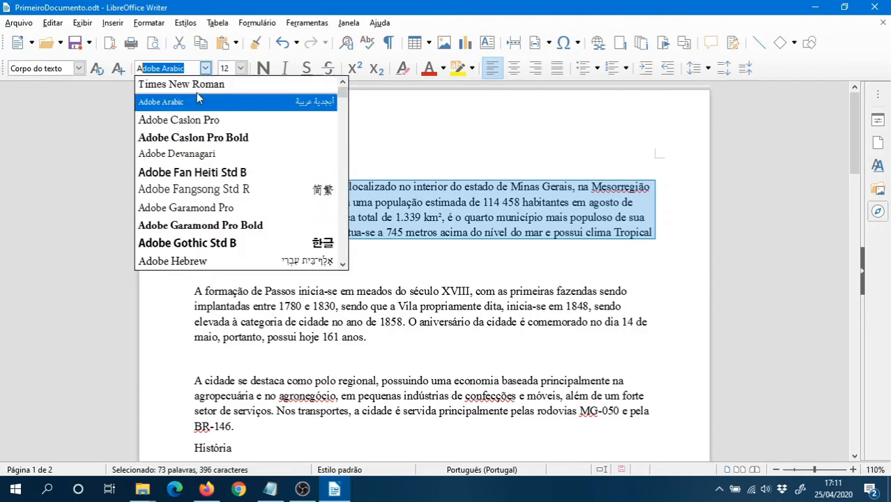
{"action": "type", "text": "Arial"}
{"action": "left_click", "coordinate": [198, 88]}
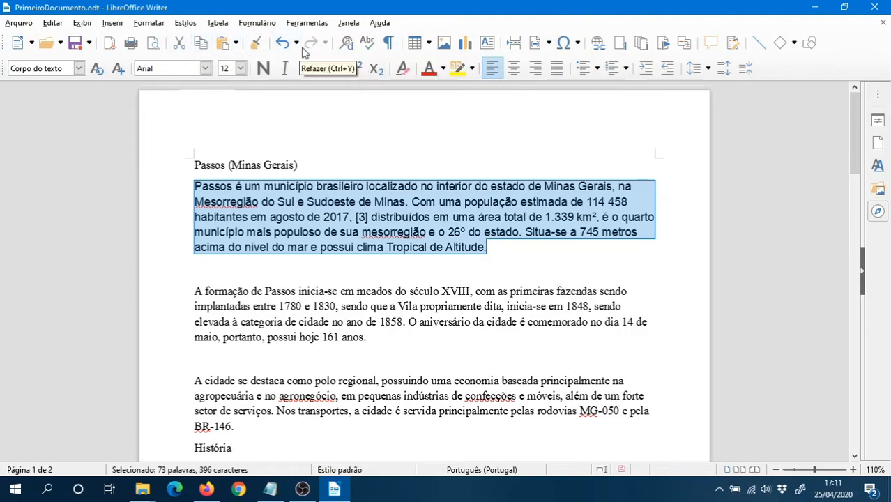
Try bold and italic in turn on the selected first paragraph, removing each one again.
{"action": "left_click", "coordinate": [266, 68]}
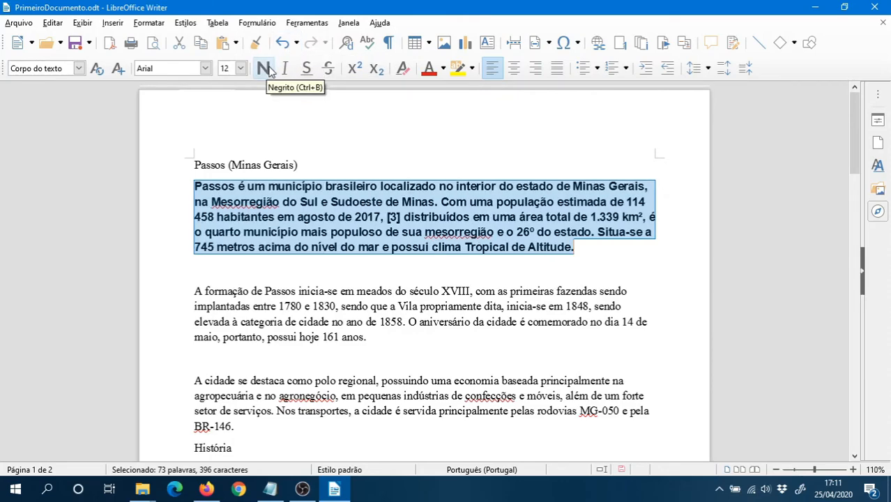
{"action": "left_click", "coordinate": [267, 69]}
{"action": "left_click", "coordinate": [286, 70]}
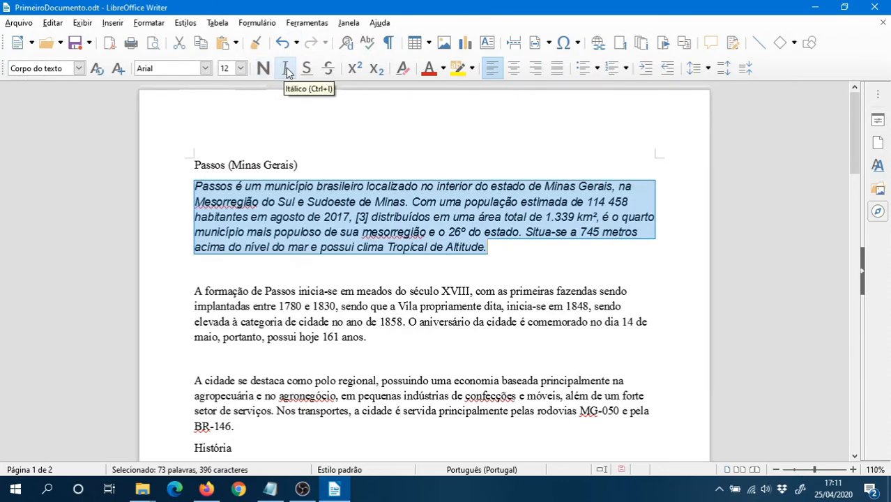
{"action": "left_click", "coordinate": [286, 70]}
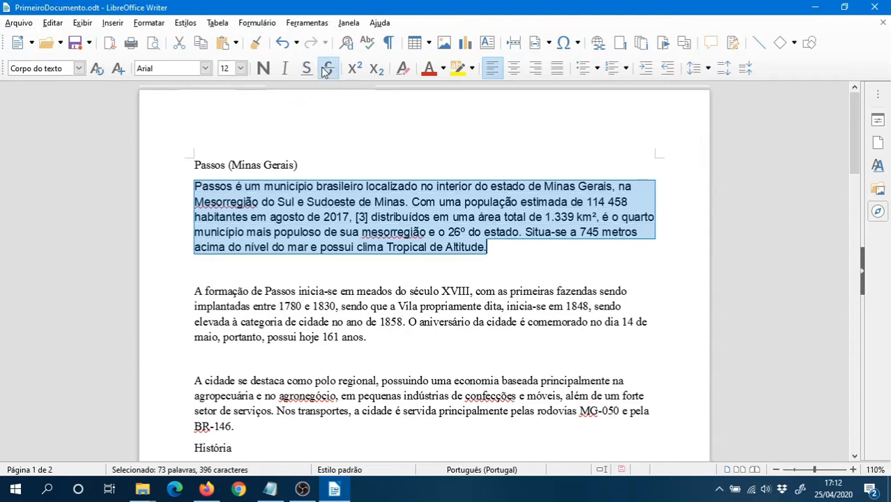
Try strikethrough on the selected first paragraph and remove it again.
{"action": "left_click", "coordinate": [325, 71]}
{"action": "left_click", "coordinate": [325, 72]}
{"action": "left_click", "coordinate": [325, 72]}
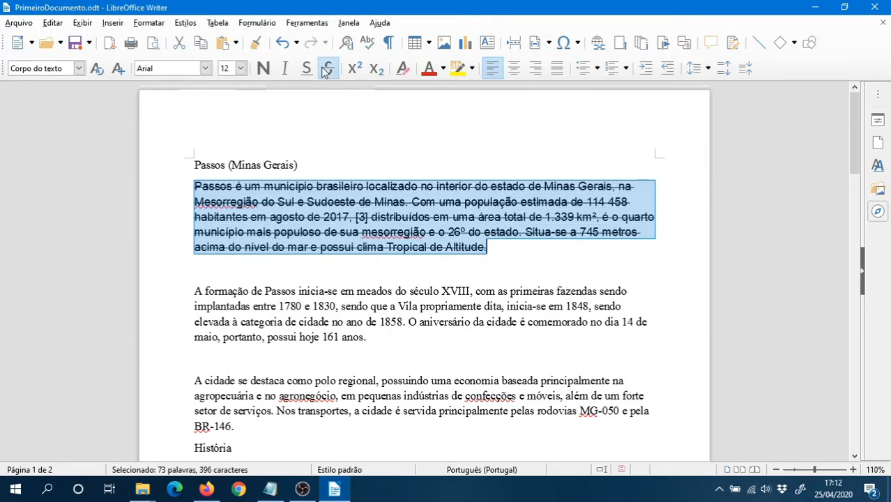
{"action": "left_click", "coordinate": [325, 72]}
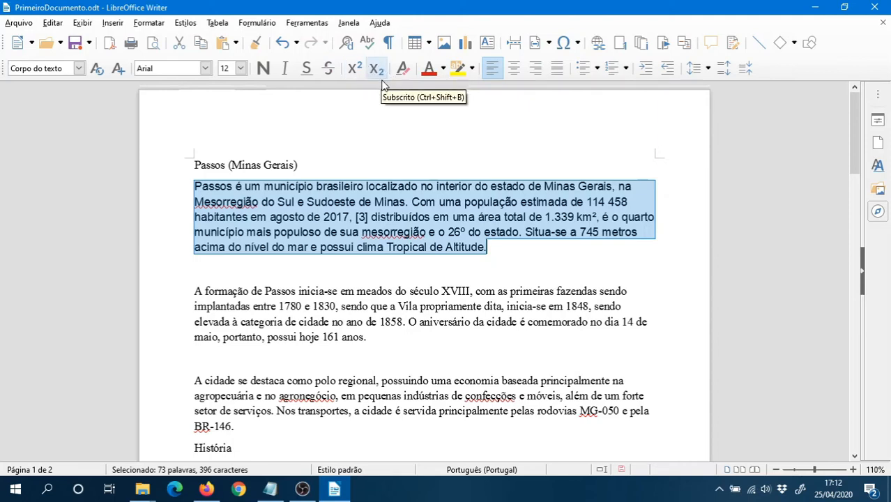
Try dark red (Vermelho escuro 2) and purple as the first paragraph's font colour, and settle on black.
{"action": "left_click", "coordinate": [430, 74]}
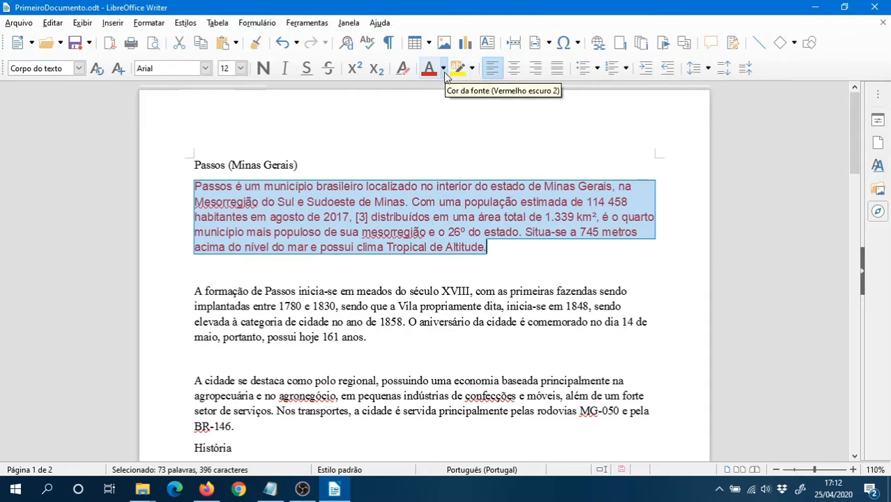
{"action": "left_click", "coordinate": [444, 70]}
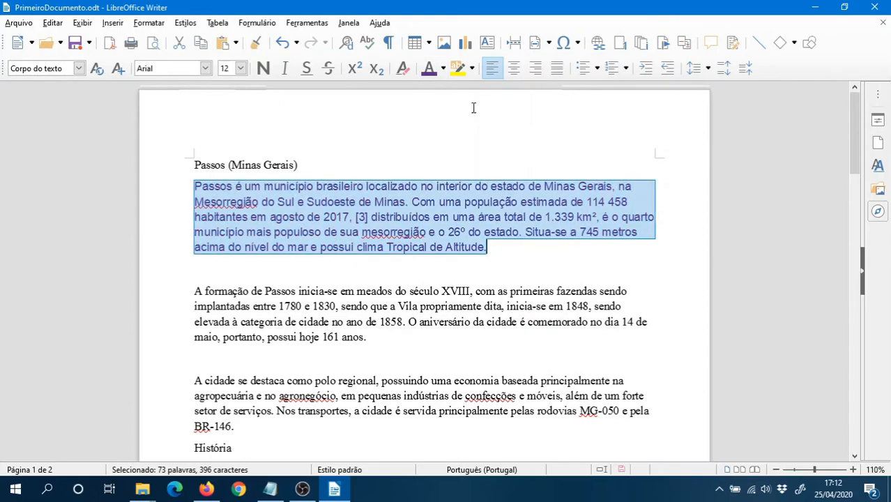
{"action": "left_click", "coordinate": [443, 68]}
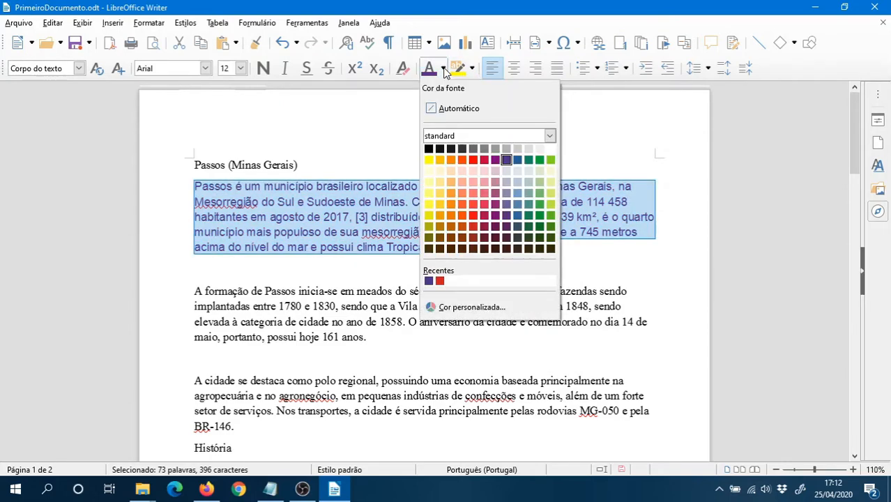
{"action": "left_click", "coordinate": [428, 149]}
Try yellow and green highlighting on the first paragraph and clear the highlight with no fill (Sem preenchimento).
{"action": "left_click", "coordinate": [459, 74]}
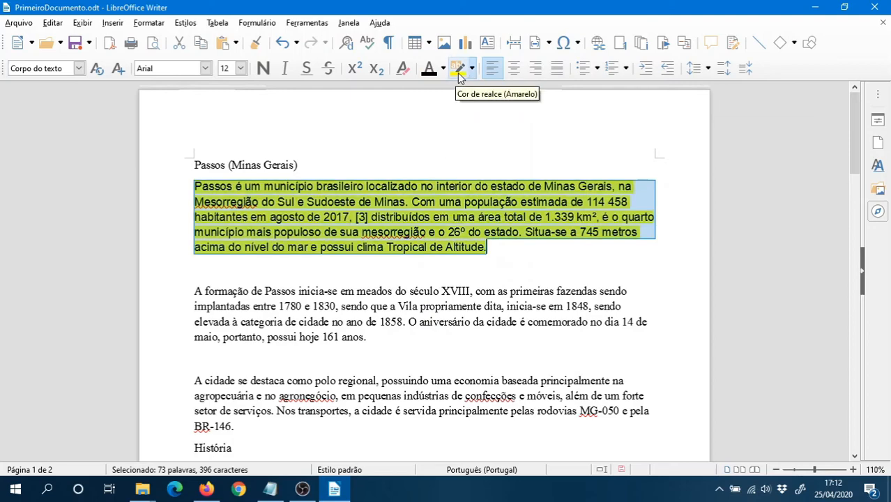
{"action": "left_click", "coordinate": [472, 68]}
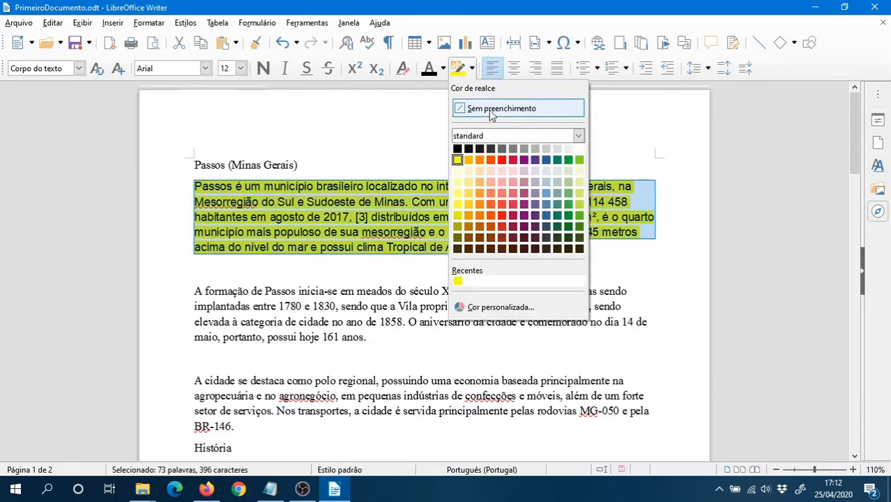
{"action": "left_click", "coordinate": [570, 162]}
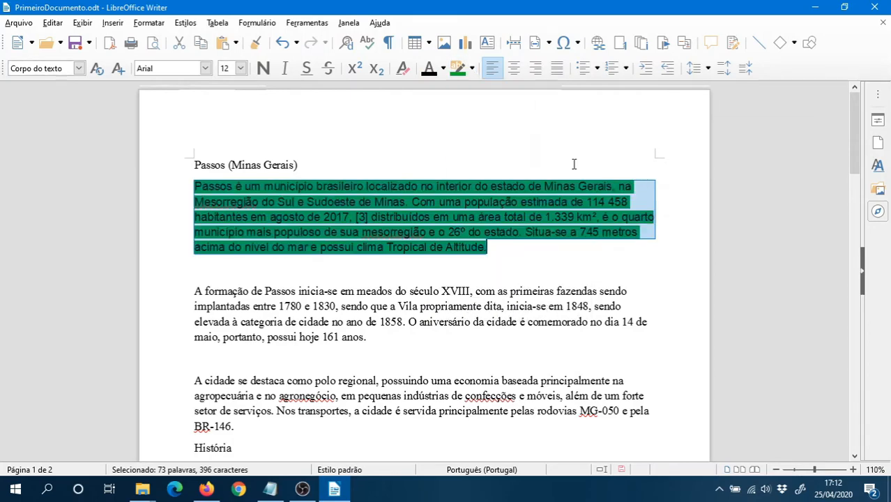
{"action": "left_click", "coordinate": [460, 71]}
{"action": "left_click", "coordinate": [472, 67]}
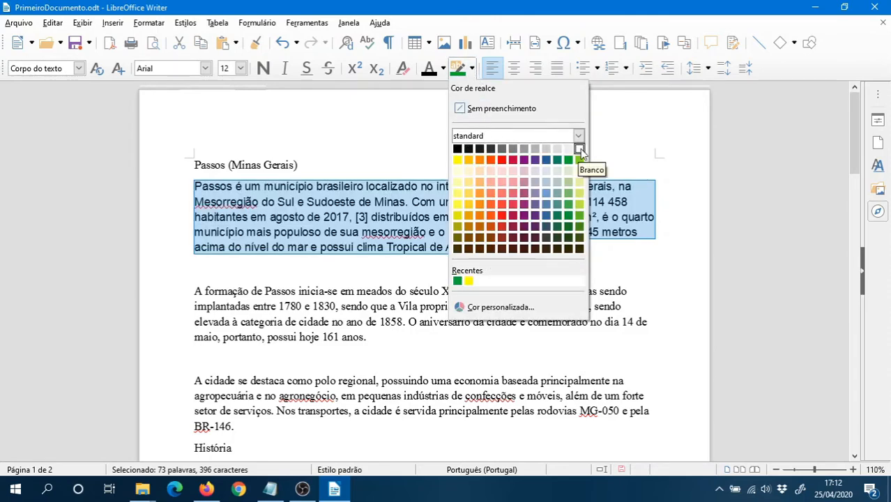
{"action": "left_click", "coordinate": [483, 108]}
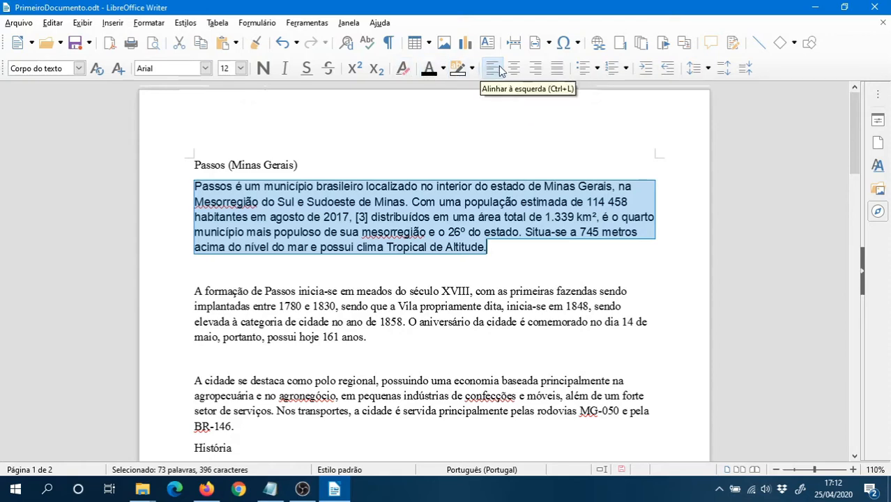
Apply a double underline (Sublinhado duplo) to the selected first paragraph.
{"action": "left_click", "coordinate": [154, 25]}
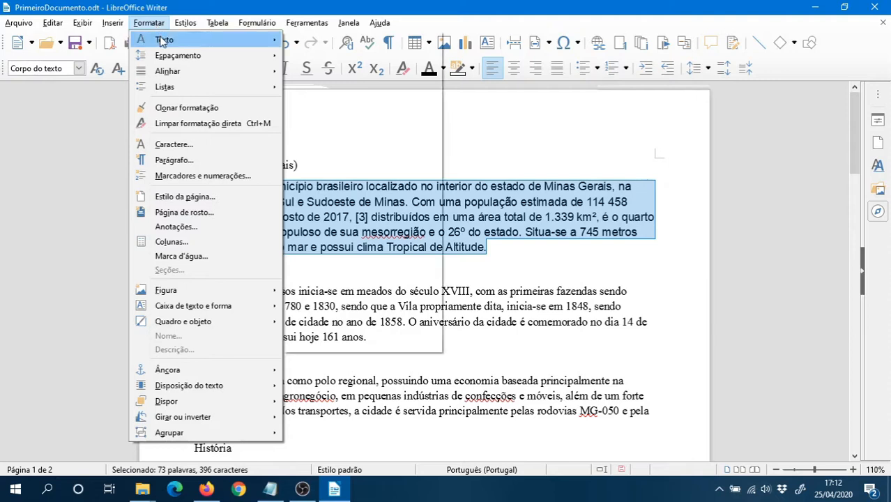
{"action": "mouse_move", "coordinate": [162, 41]}
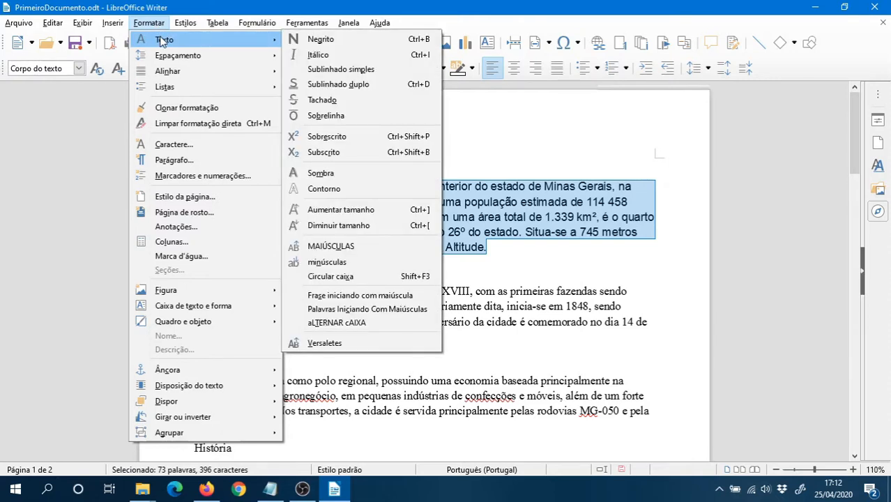
{"action": "left_click", "coordinate": [363, 84]}
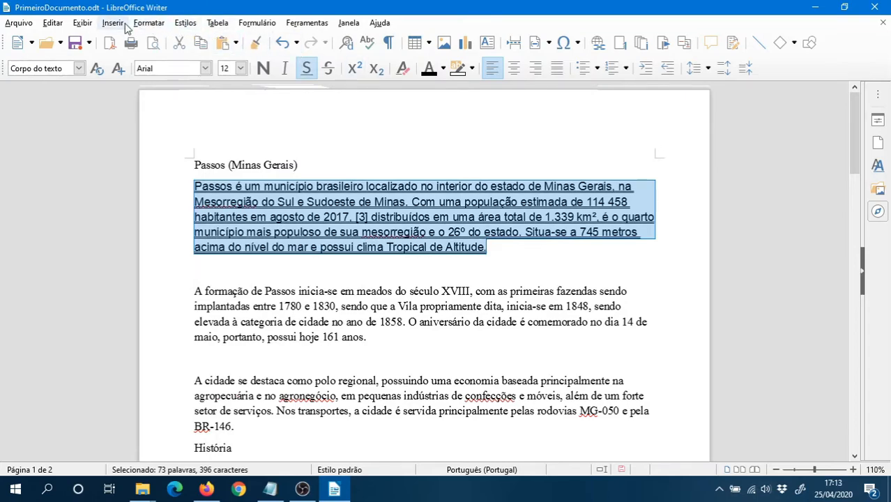
Apply an overline (Sobrelinha) to the selected first paragraph.
{"action": "left_click", "coordinate": [147, 24]}
{"action": "mouse_move", "coordinate": [209, 41]}
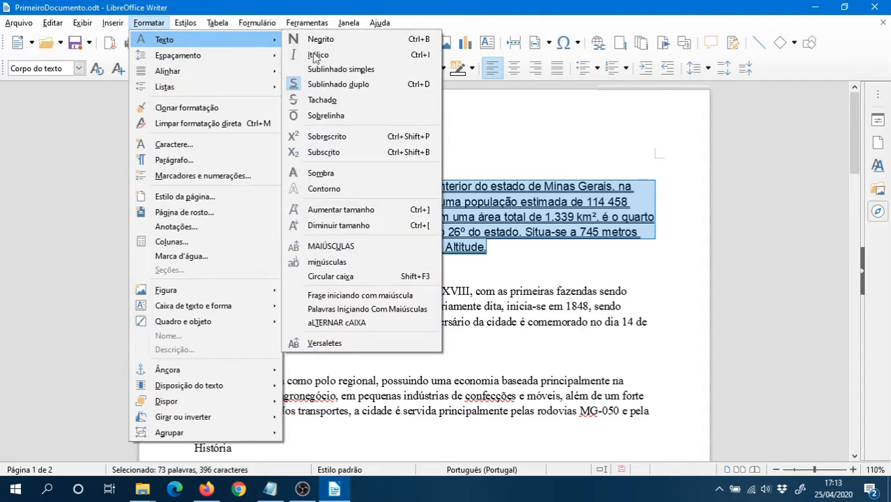
{"action": "left_click", "coordinate": [354, 115]}
{"action": "left_click", "coordinate": [318, 186]}
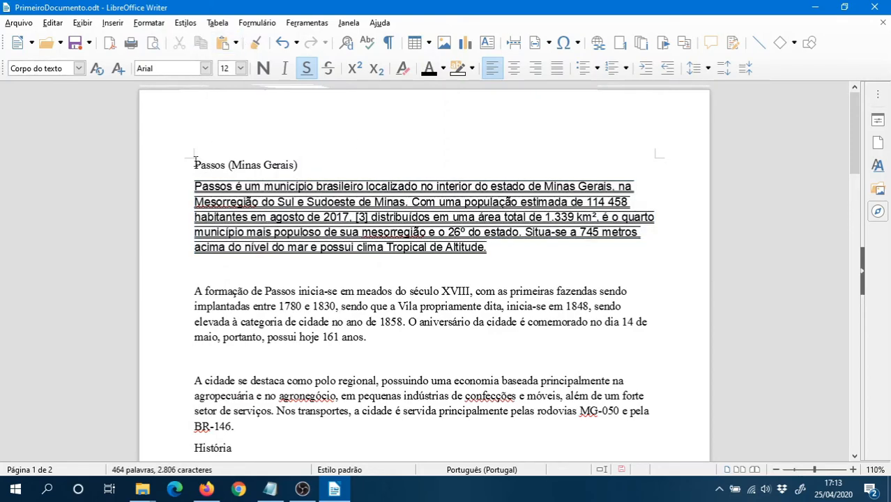
Remove the double underline (Sublinhado duplo) from the first paragraph.
{"action": "left_click_drag", "start_coordinate": [196, 185], "coordinate": [534, 246]}
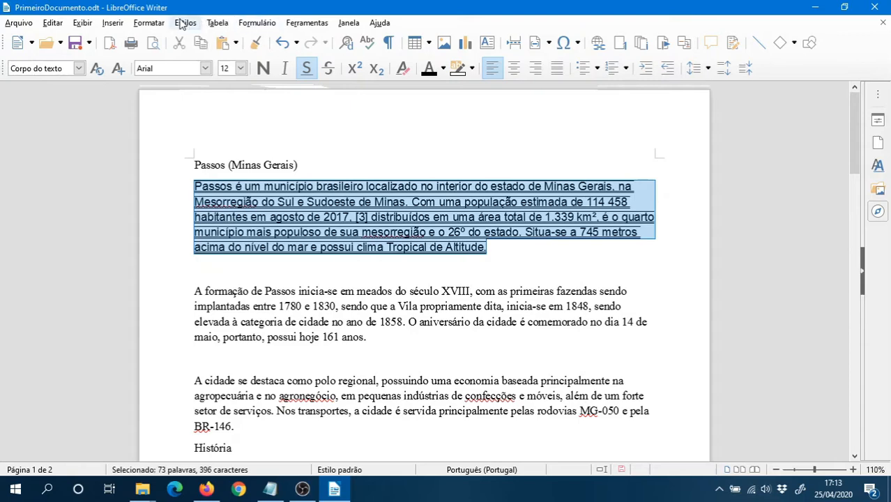
{"action": "left_click", "coordinate": [148, 25]}
{"action": "mouse_move", "coordinate": [235, 42]}
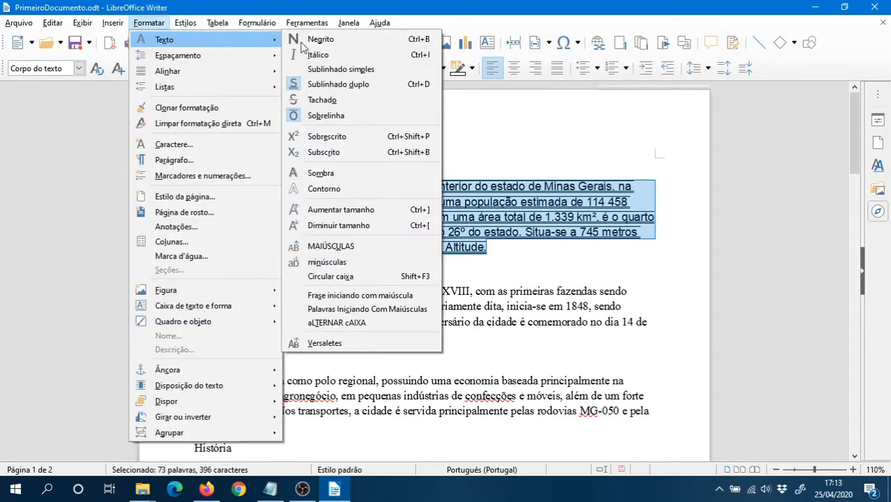
{"action": "left_click", "coordinate": [417, 85]}
{"action": "left_click", "coordinate": [524, 222]}
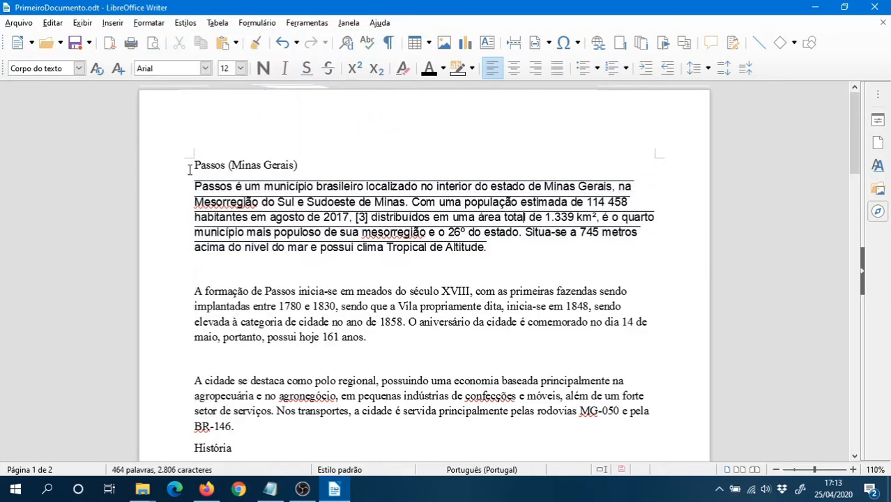
Remove the overline (Sobrelinha) from the first paragraph and place the cursor on the empty line below it.
{"action": "left_click_drag", "start_coordinate": [191, 167], "coordinate": [486, 248]}
{"action": "left_click", "coordinate": [175, 197]}
{"action": "left_click_drag", "start_coordinate": [190, 183], "coordinate": [500, 248]}
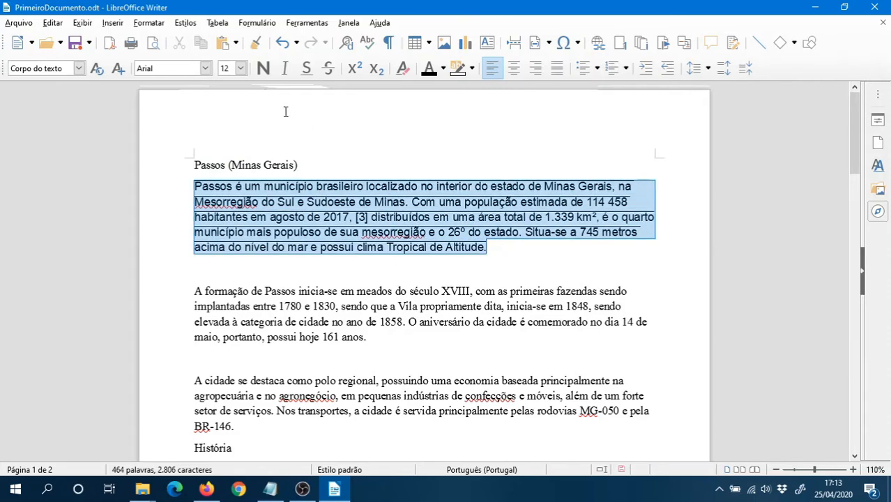
{"action": "left_click", "coordinate": [149, 23]}
{"action": "mouse_move", "coordinate": [199, 40]}
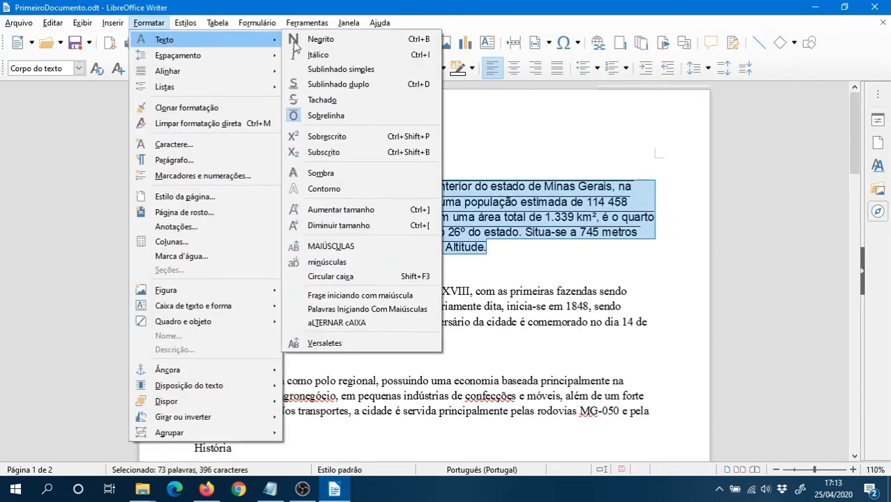
{"action": "left_click", "coordinate": [361, 117]}
{"action": "left_click", "coordinate": [520, 255]}
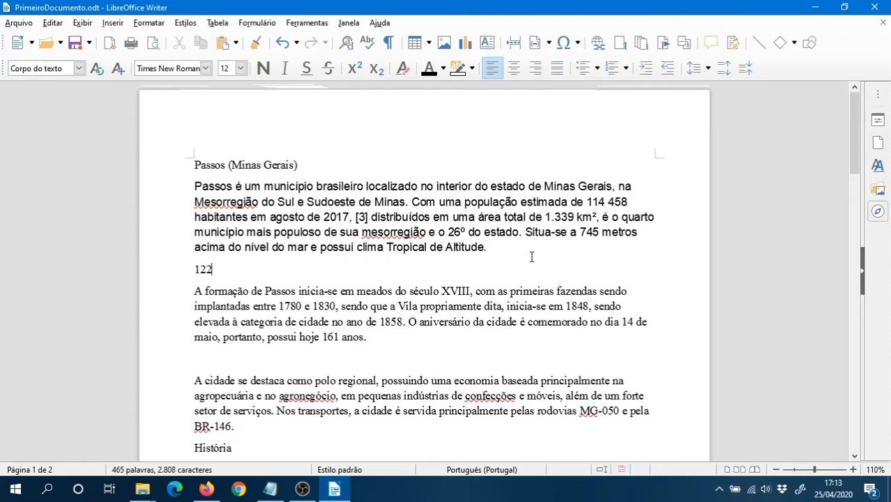
Enter 122 on the empty line below the first paragraph and make its last digit superscript (Sobrescrito).
{"action": "key", "text": "shift+Left"}
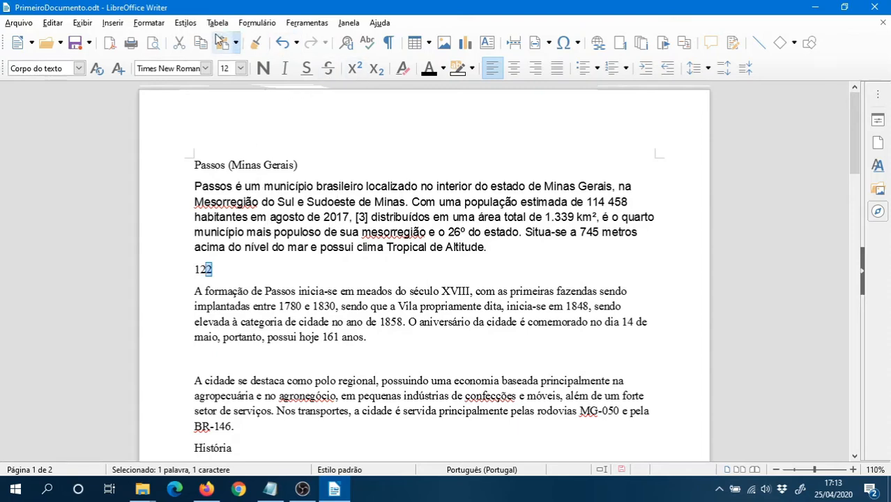
{"action": "left_click", "coordinate": [149, 23]}
{"action": "mouse_move", "coordinate": [185, 22]}
{"action": "mouse_move", "coordinate": [149, 22]}
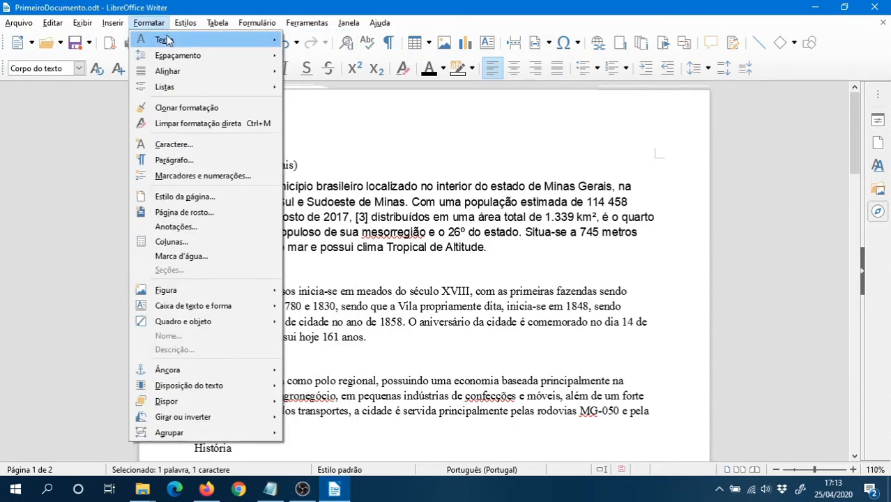
{"action": "mouse_move", "coordinate": [167, 40]}
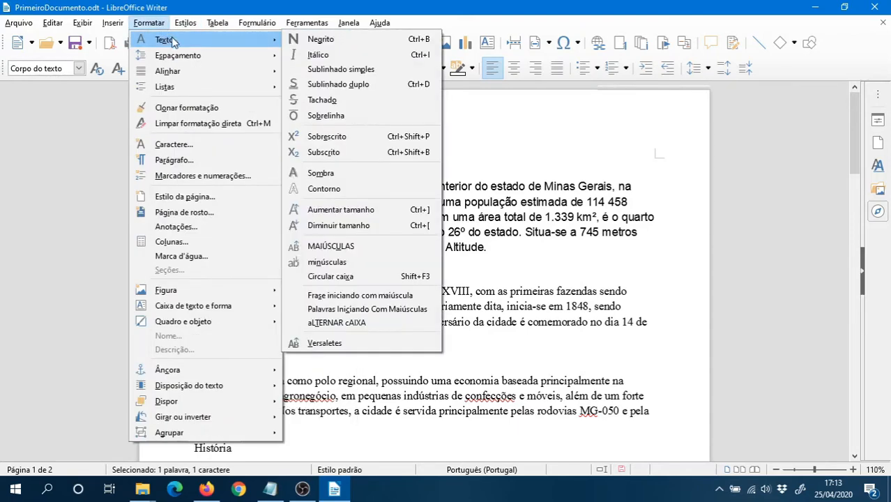
{"action": "left_click", "coordinate": [359, 137]}
{"action": "left_click", "coordinate": [202, 268]}
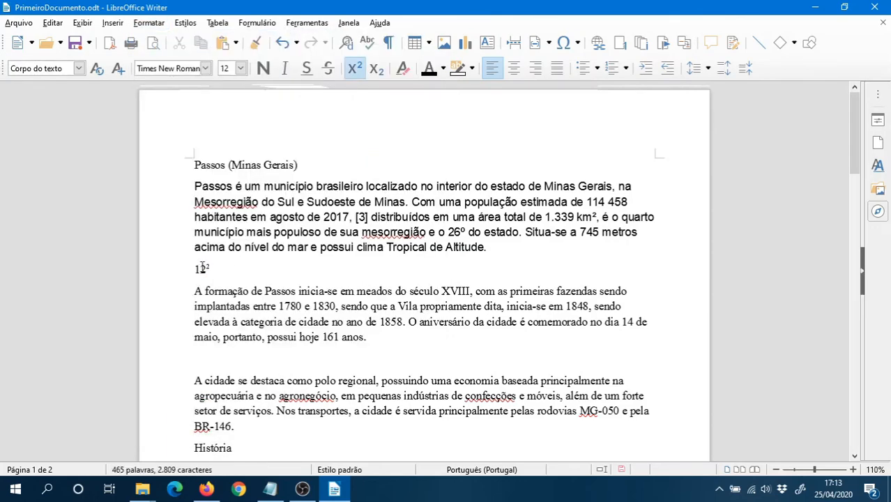
Change the superscript last digit of 122 to subscript (Subscrito).
{"action": "left_click_drag", "start_coordinate": [207, 265], "coordinate": [207, 263]}
{"action": "left_click", "coordinate": [219, 264]}
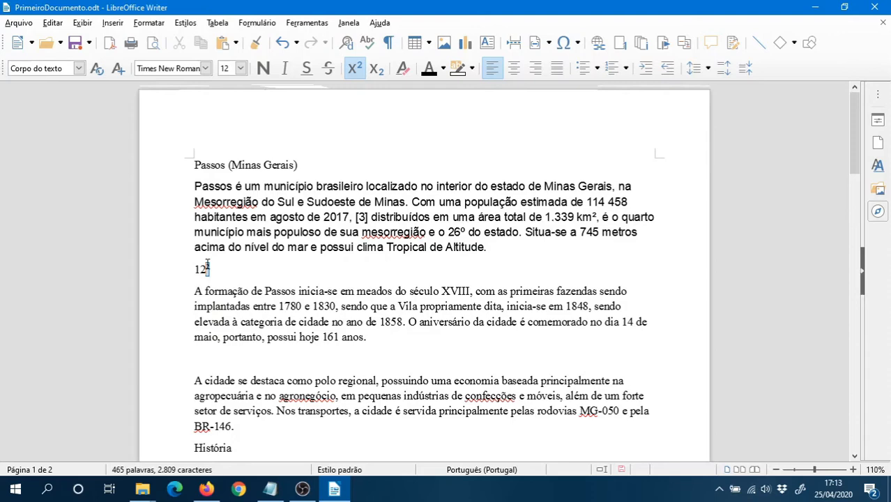
{"action": "left_click", "coordinate": [160, 27]}
{"action": "mouse_move", "coordinate": [237, 42]}
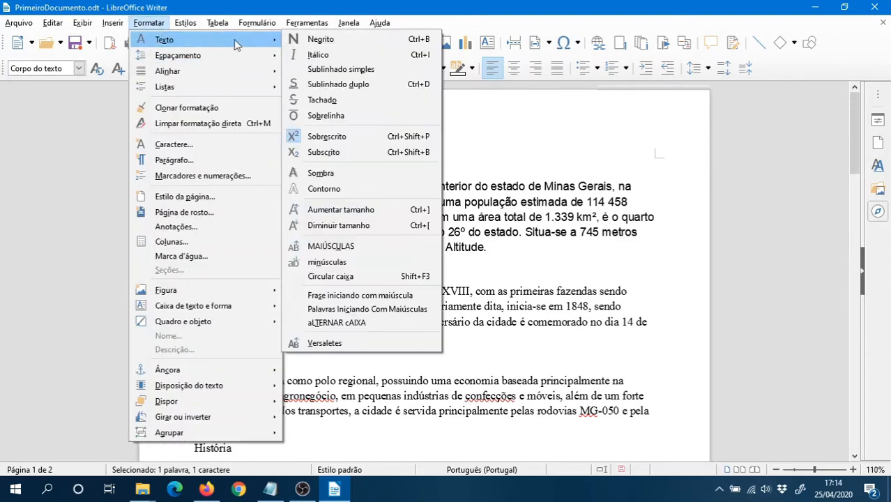
{"action": "left_click", "coordinate": [387, 153]}
{"action": "left_click", "coordinate": [200, 271]}
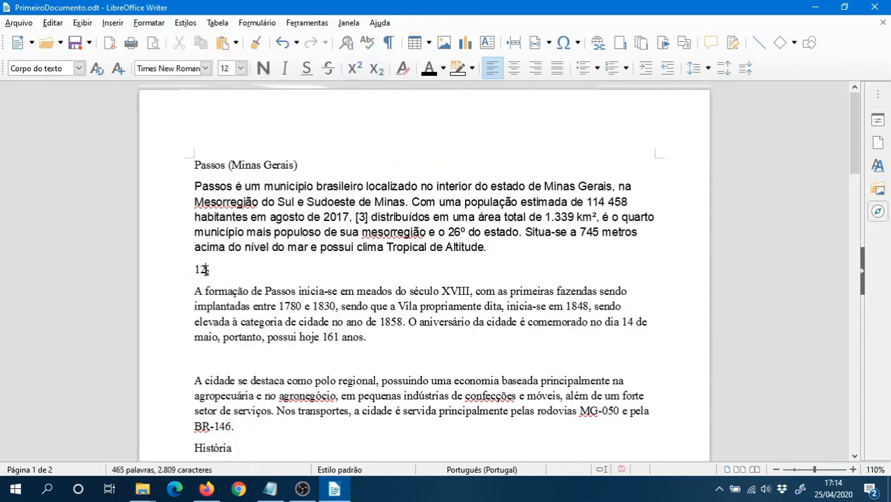
{"action": "key", "text": "alt"}
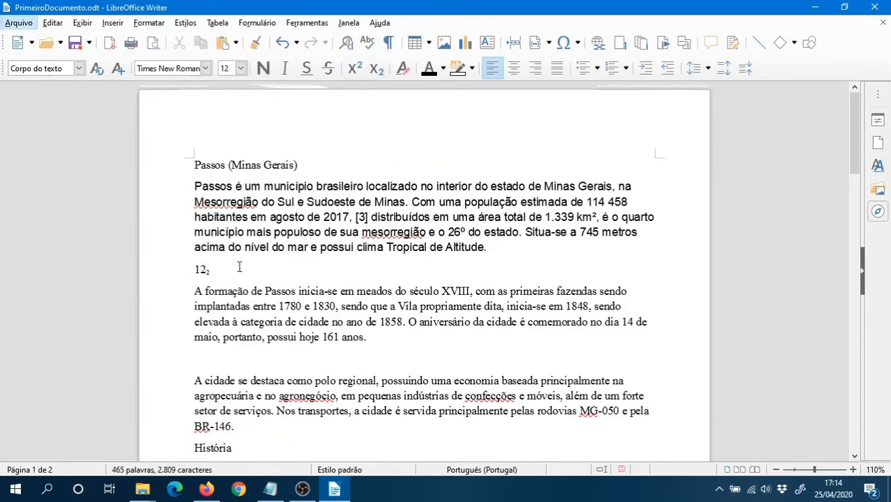
{"action": "left_click", "coordinate": [238, 266]}
Examine the subscript digit below the first paragraph at several zoom levels.
{"action": "scroll", "coordinate": [239, 268], "scroll_direction": "up", "scroll_amount": 7, "text": "ctrl"}
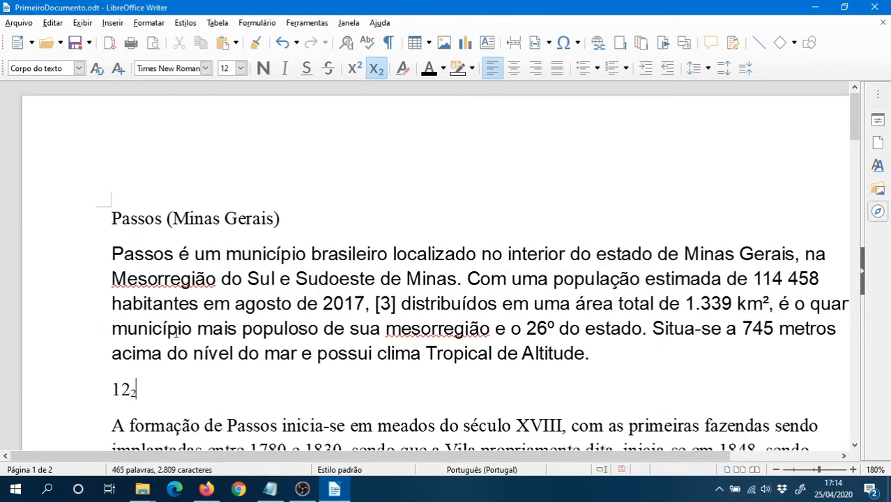
{"action": "scroll", "coordinate": [238, 268], "scroll_direction": "down", "scroll_amount": 7, "text": "ctrl"}
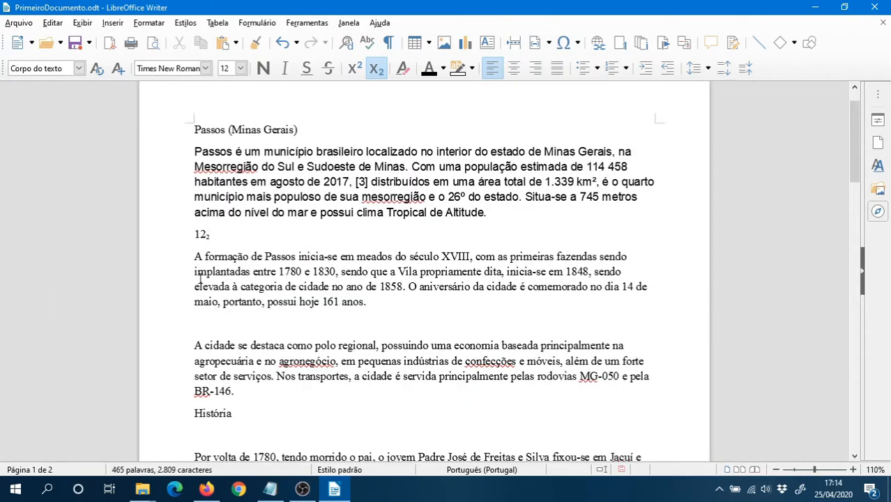
{"action": "scroll", "coordinate": [201, 279], "scroll_direction": "up", "scroll_amount": 1, "text": "ctrl"}
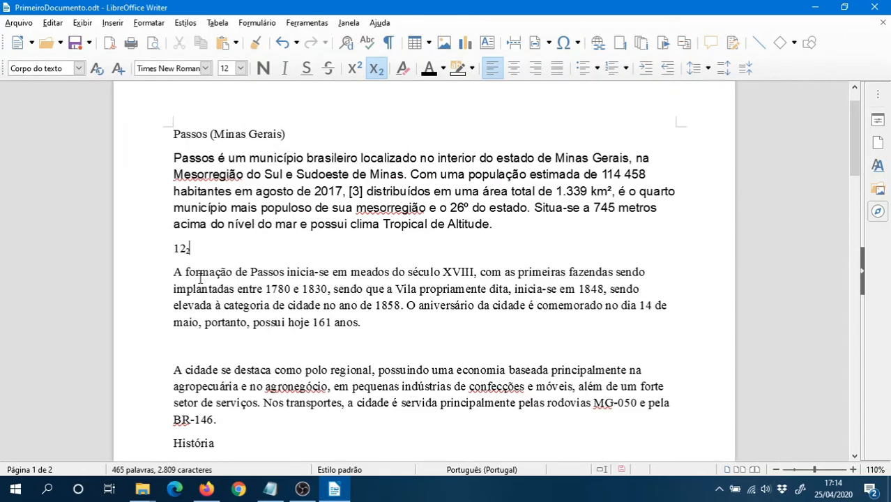
{"action": "scroll", "coordinate": [200, 279], "scroll_direction": "down", "scroll_amount": 2, "text": "ctrl"}
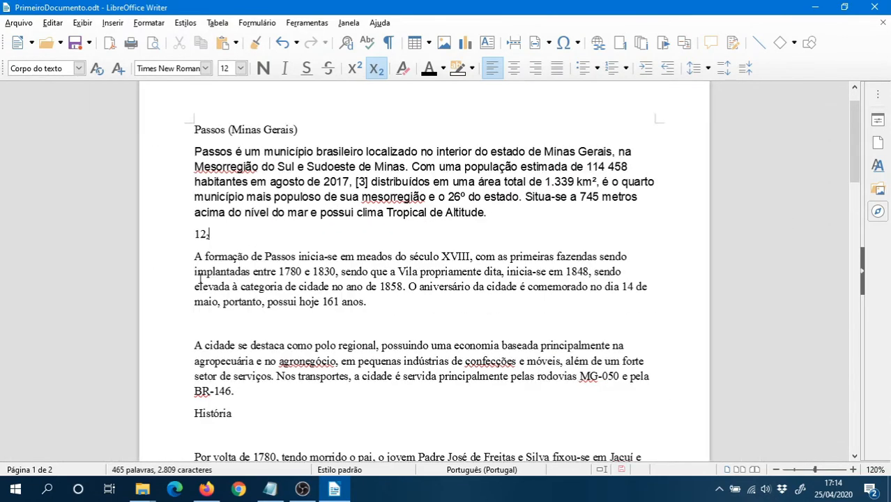
{"action": "scroll", "coordinate": [200, 279], "scroll_direction": "up", "scroll_amount": 1, "text": "ctrl"}
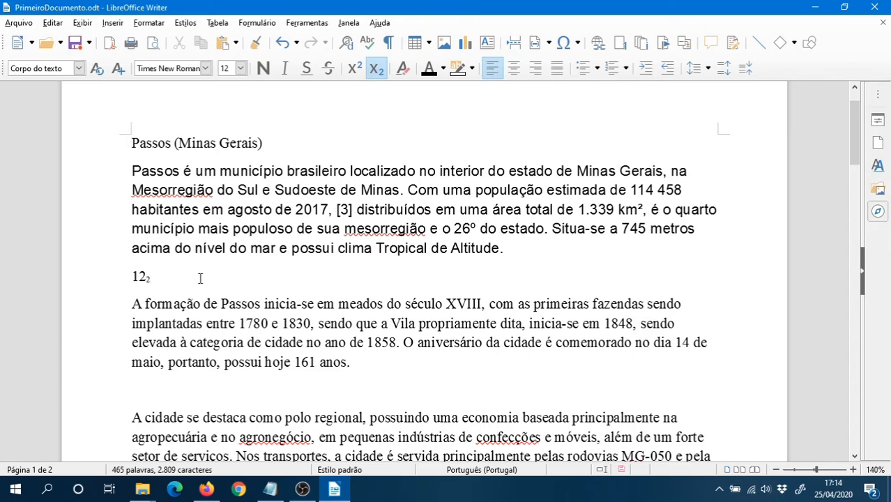
{"action": "scroll", "coordinate": [200, 279], "scroll_direction": "down", "scroll_amount": 1, "text": "ctrl"}
{"action": "scroll", "coordinate": [200, 279], "scroll_direction": "up", "scroll_amount": 2, "text": "ctrl"}
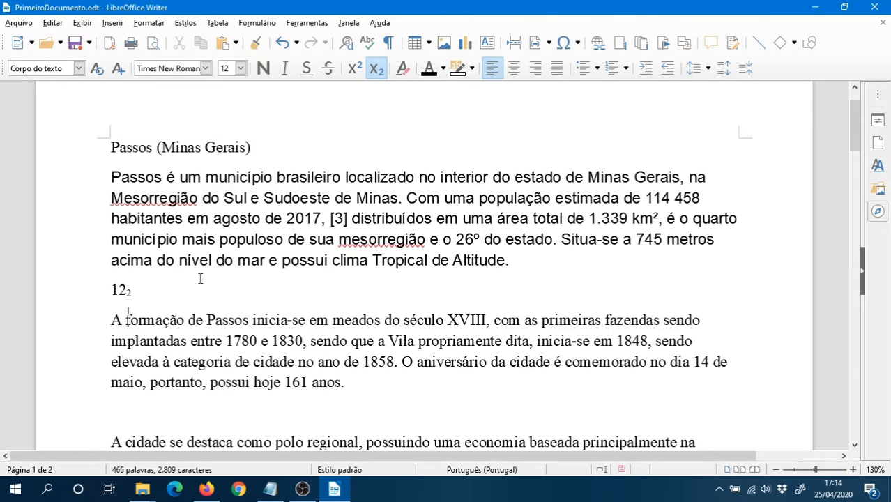
{"action": "scroll", "coordinate": [200, 279], "scroll_direction": "down", "scroll_amount": 1, "text": "ctrl"}
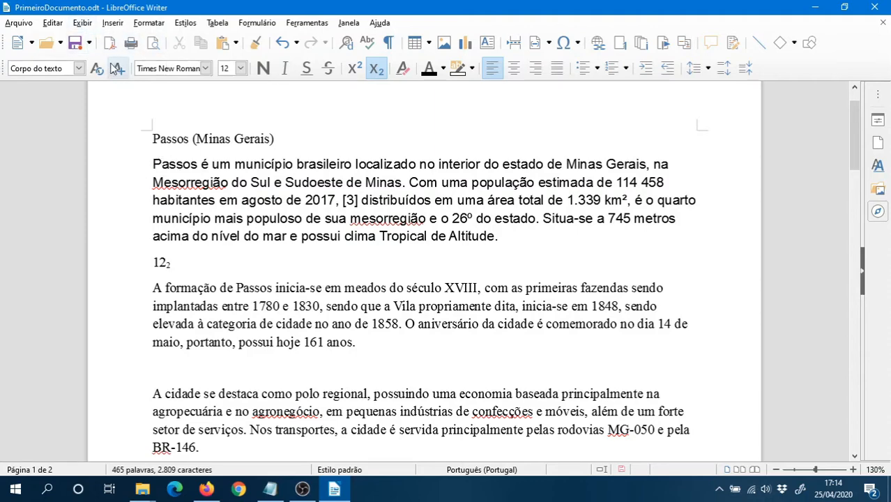
{"action": "scroll", "coordinate": [270, 230], "scroll_direction": "down", "scroll_amount": 1, "text": "ctrl"}
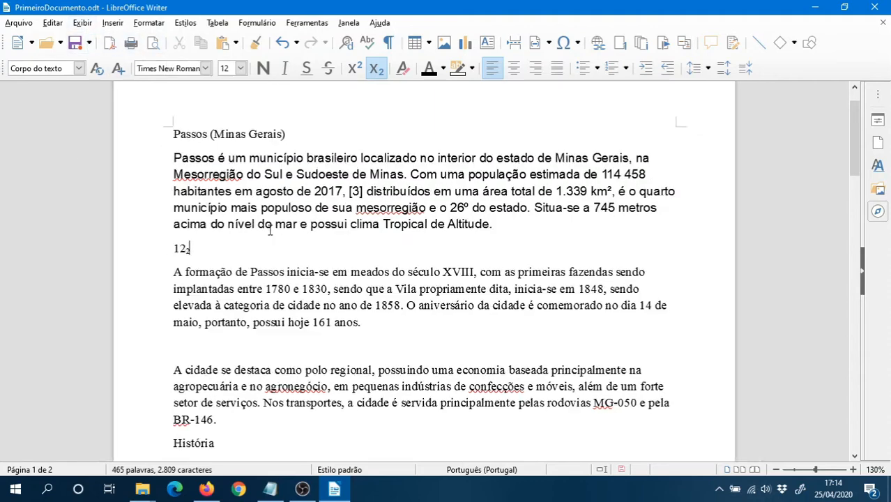
Delete the sample number 122 from the line below the first paragraph.
{"action": "left_click", "coordinate": [306, 157]}
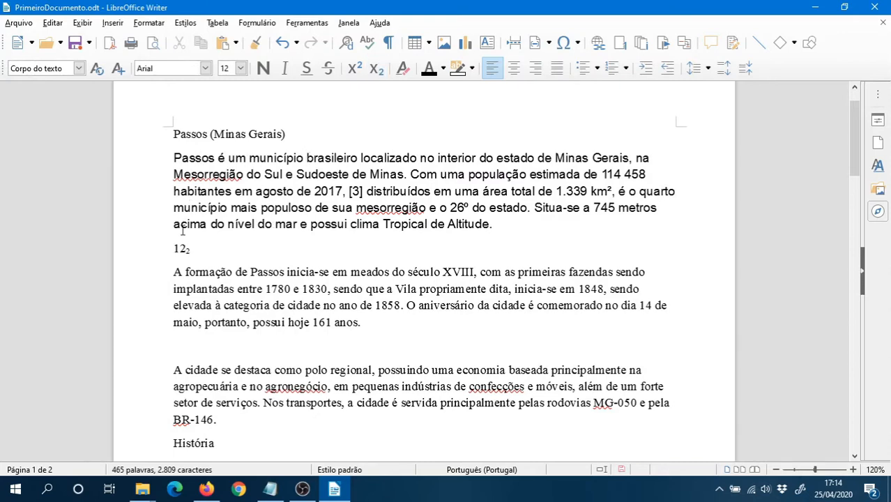
{"action": "left_click", "coordinate": [201, 244]}
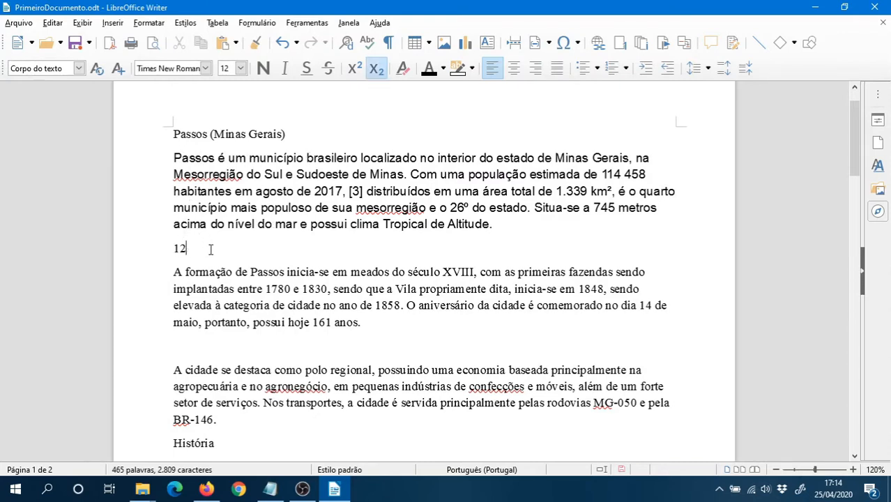
{"action": "key", "text": "BackSpace"}
{"action": "key", "text": "BackSpace"}
{"action": "key", "text": "BackSpace"}
Apply the shadow effect (Sombra) to the whole first paragraph.
{"action": "left_click_drag", "start_coordinate": [167, 155], "coordinate": [520, 238]}
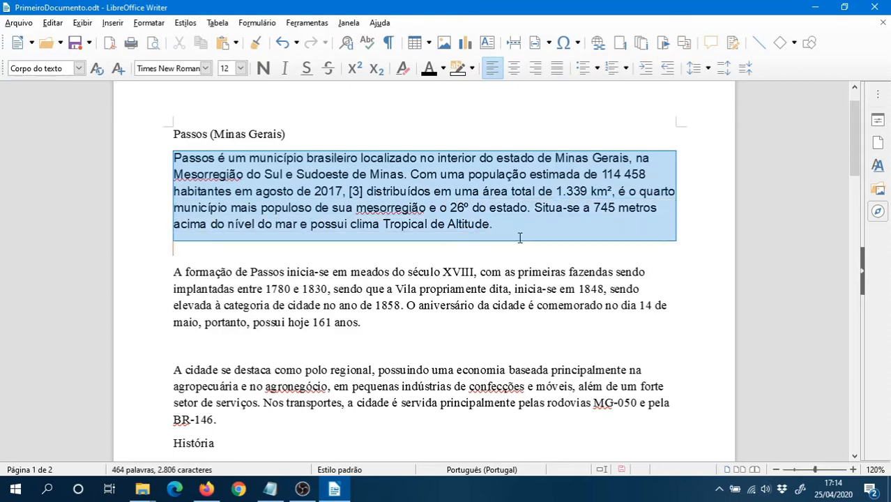
{"action": "left_click", "coordinate": [165, 25]}
{"action": "left_click", "coordinate": [165, 25]}
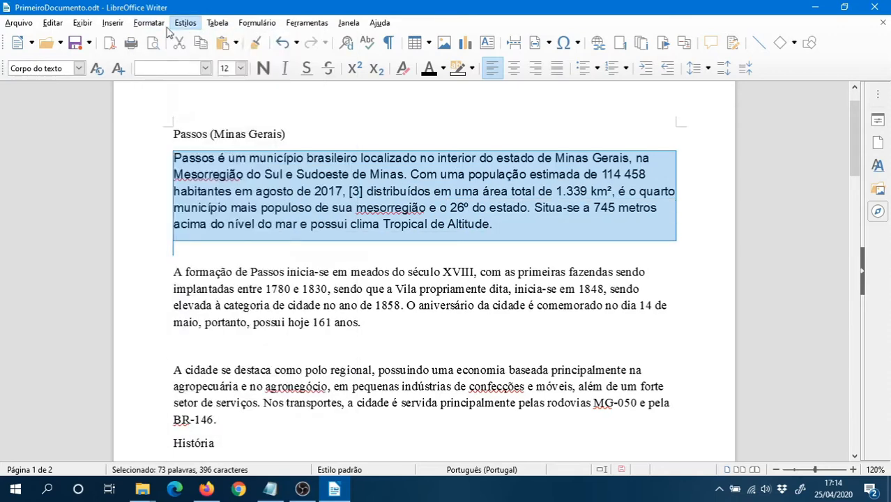
{"action": "left_click", "coordinate": [164, 25]}
{"action": "mouse_move", "coordinate": [237, 41]}
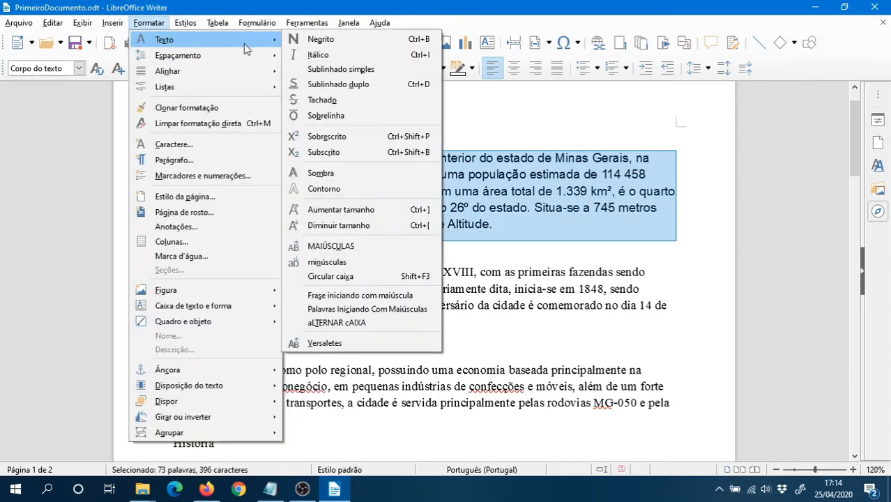
{"action": "left_click", "coordinate": [376, 175]}
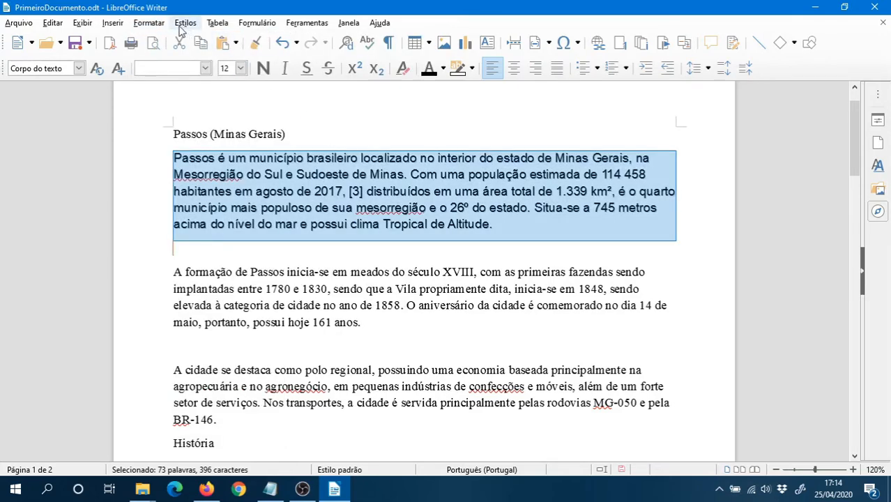
Try the outline effect (Contorno) on the selected first paragraph and undo it.
{"action": "left_click", "coordinate": [150, 23]}
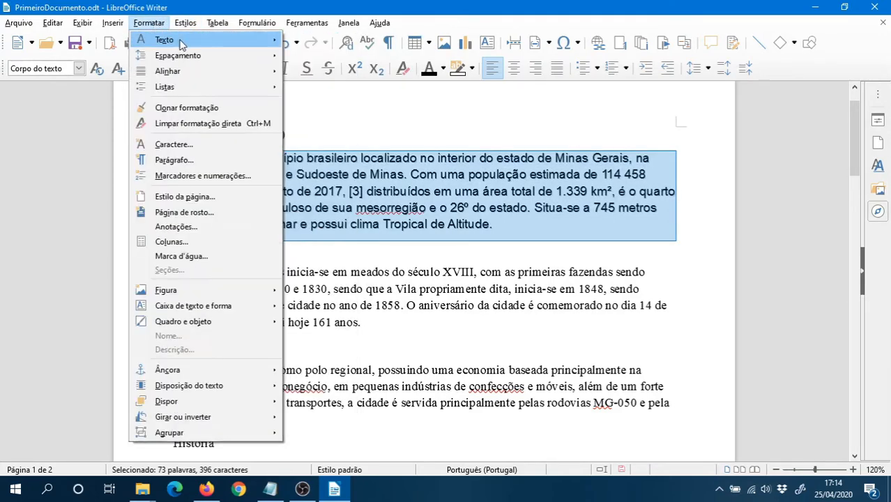
{"action": "mouse_move", "coordinate": [180, 41]}
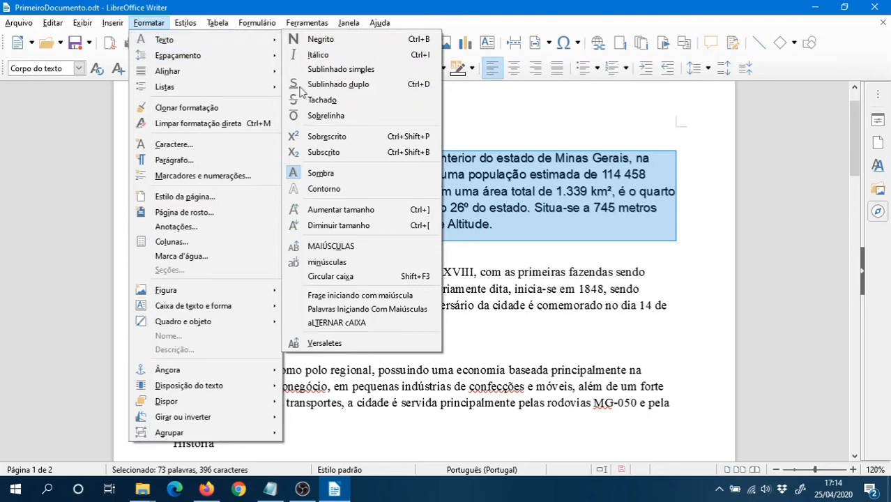
{"action": "left_click", "coordinate": [335, 190]}
{"action": "left_click", "coordinate": [499, 242]}
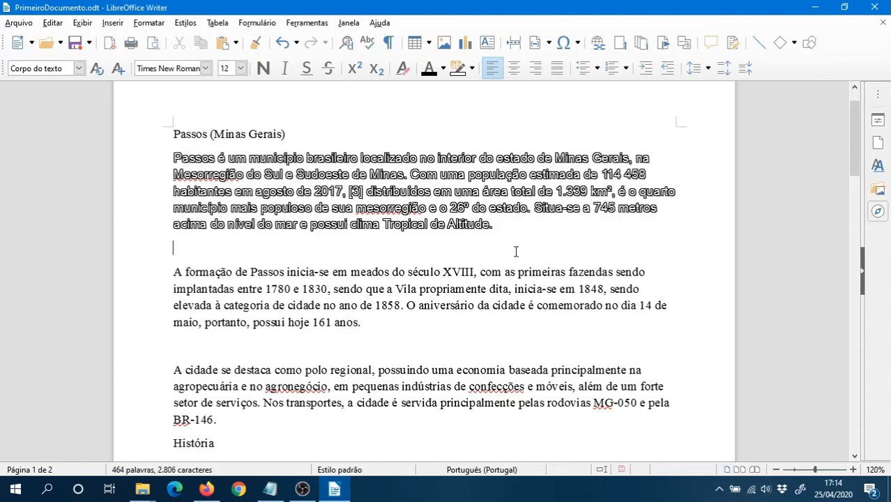
{"action": "key", "text": "ctrl+z"}
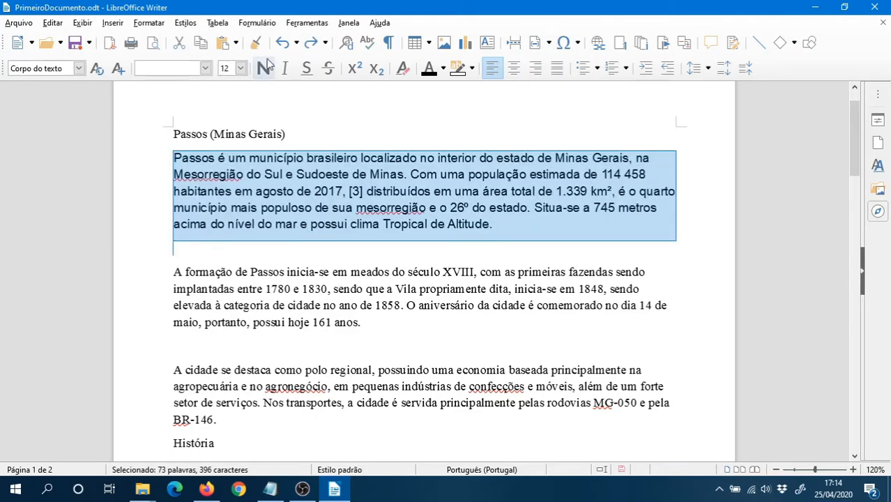
Enlarge the selected first paragraph's text with Aumentar tamanho, and set its font size back to 12.
{"action": "left_click", "coordinate": [152, 23]}
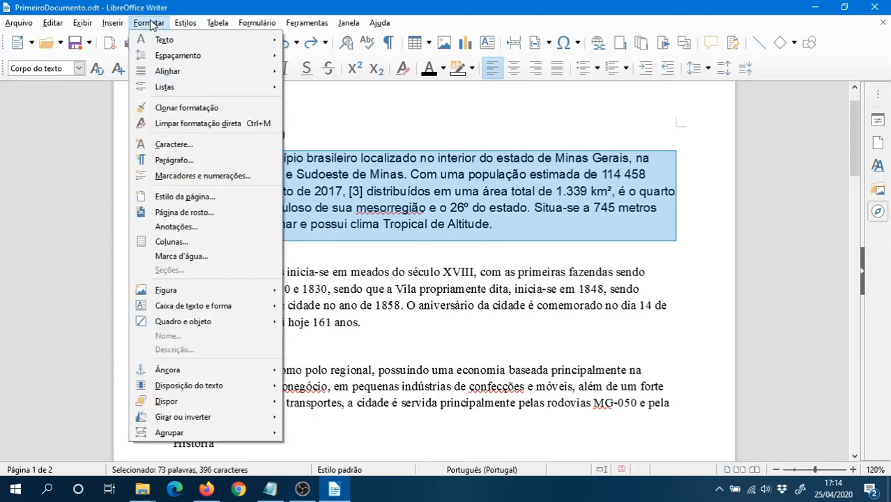
{"action": "mouse_move", "coordinate": [175, 40]}
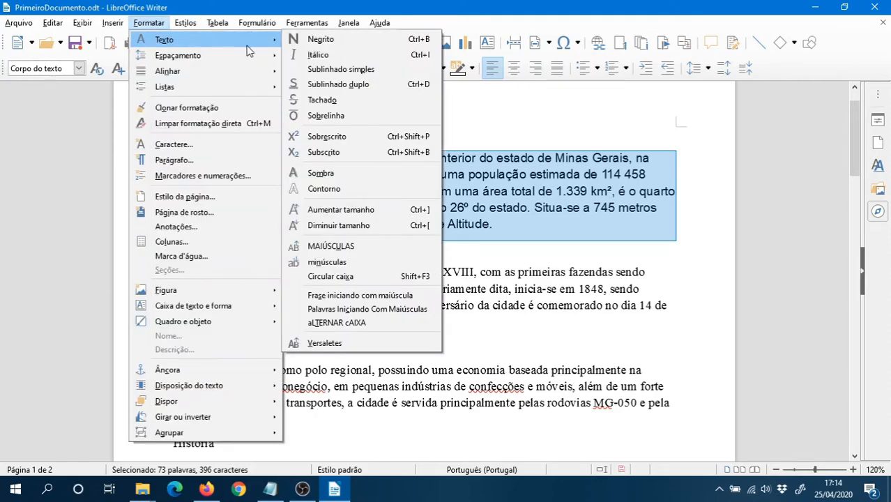
{"action": "left_click", "coordinate": [418, 211]}
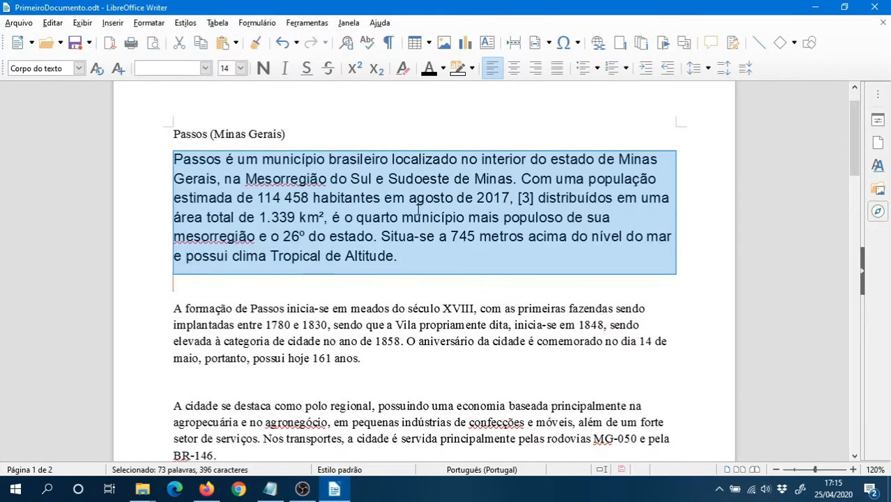
{"action": "left_click", "coordinate": [240, 69]}
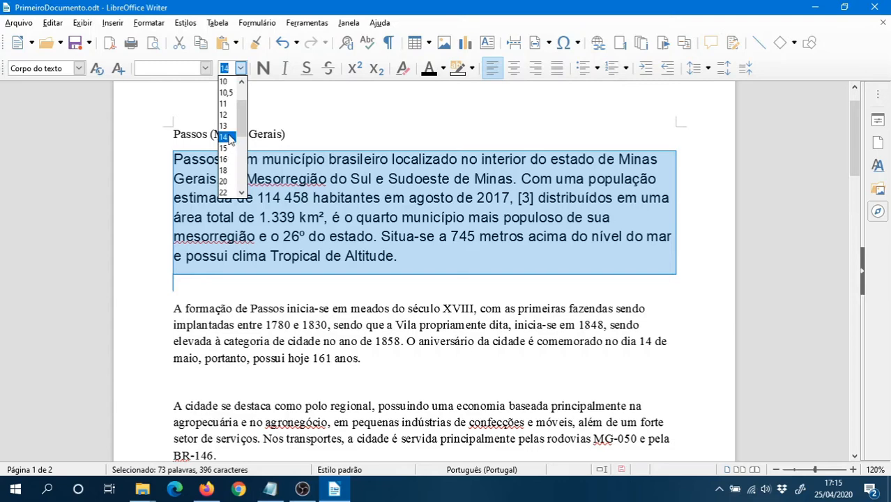
{"action": "left_click", "coordinate": [228, 115]}
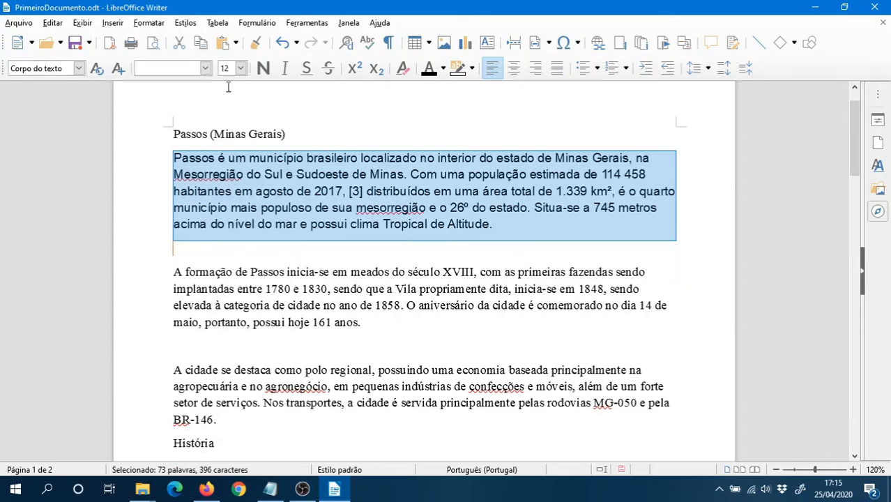
Try converting the selected first paragraph to MAIÚSCULAS, followed by minúsculas.
{"action": "left_click", "coordinate": [158, 23]}
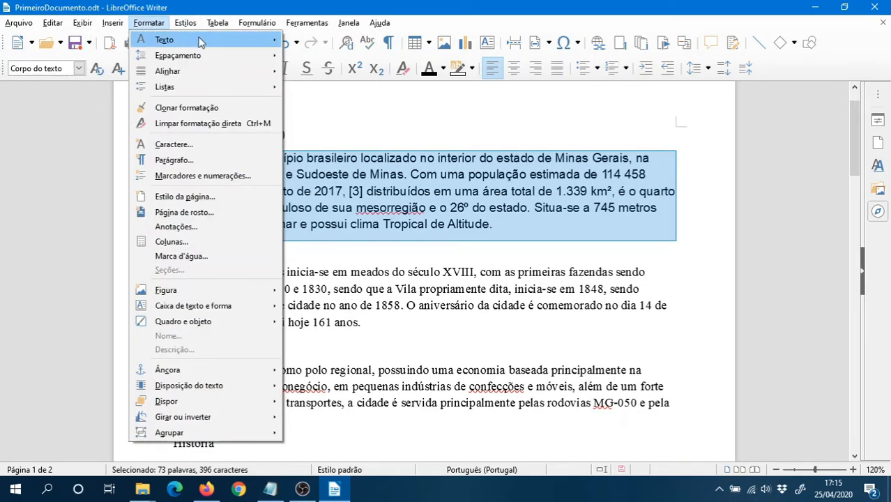
{"action": "mouse_move", "coordinate": [200, 42]}
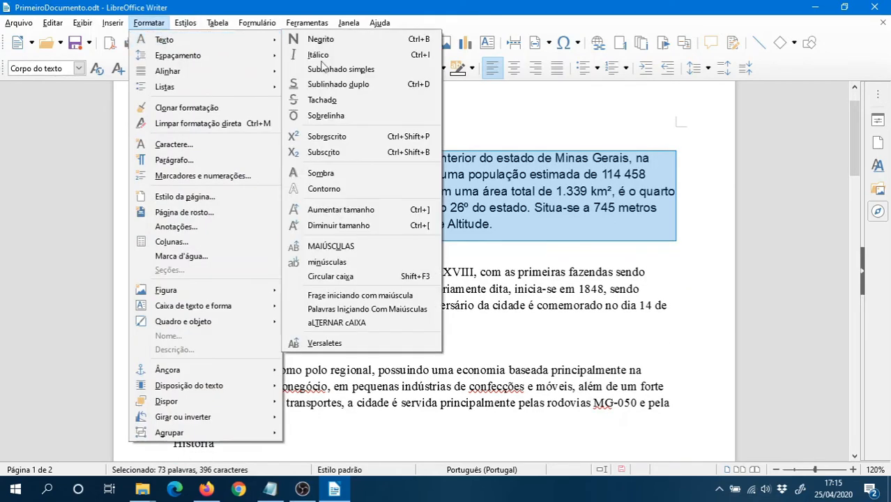
{"action": "left_click", "coordinate": [419, 245]}
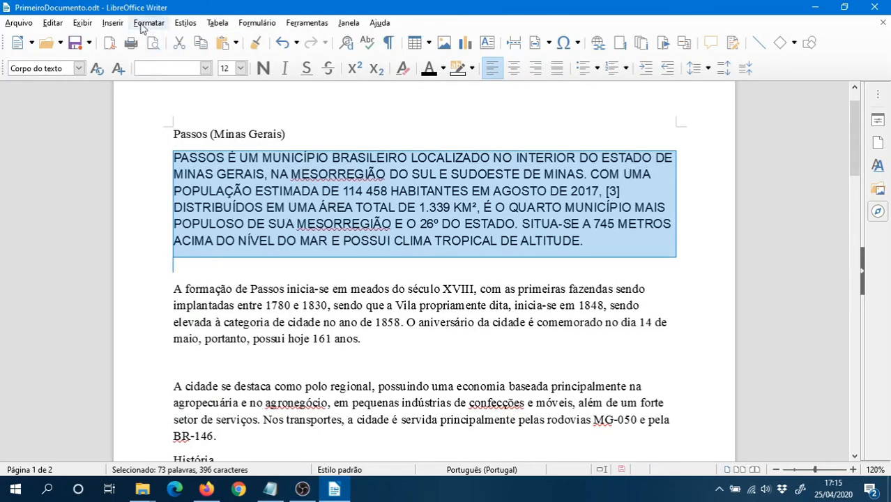
{"action": "left_click", "coordinate": [149, 23]}
{"action": "mouse_move", "coordinate": [270, 40]}
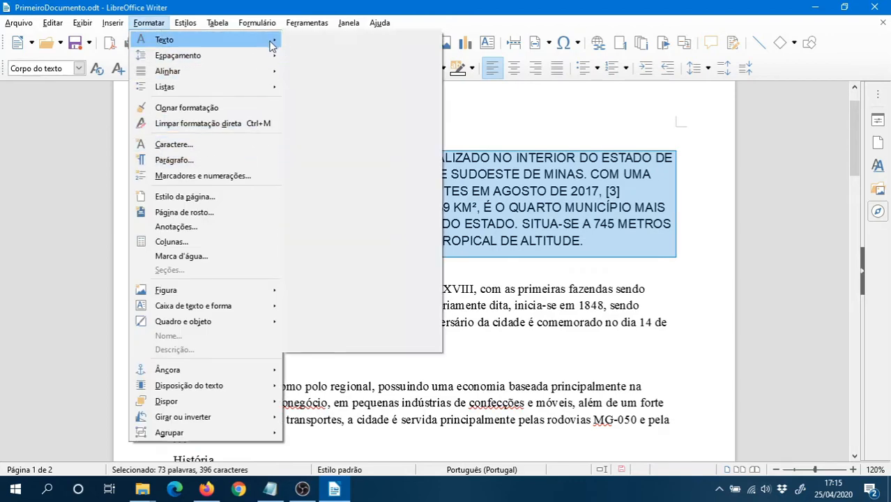
{"action": "left_click", "coordinate": [405, 262]}
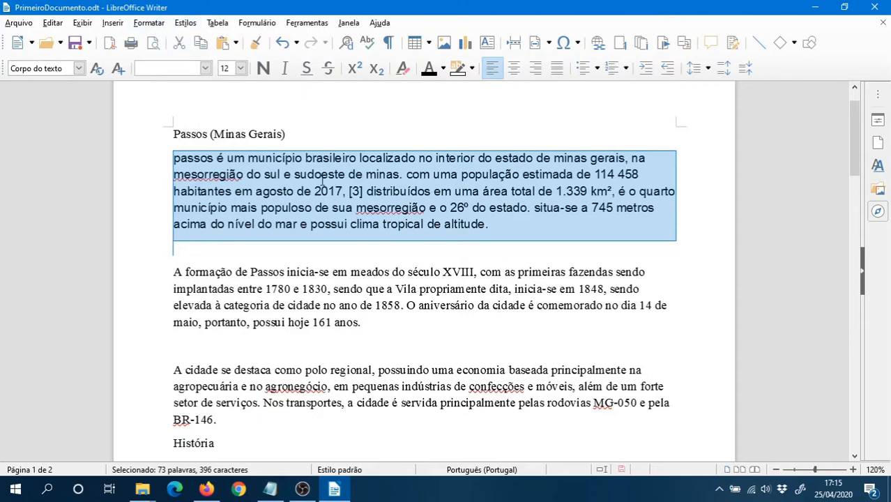
Undo both case changes on the first paragraph, redo them, and undo them again.
{"action": "key", "text": "ctrl+z"}
{"action": "key", "text": "ctrl+z"}
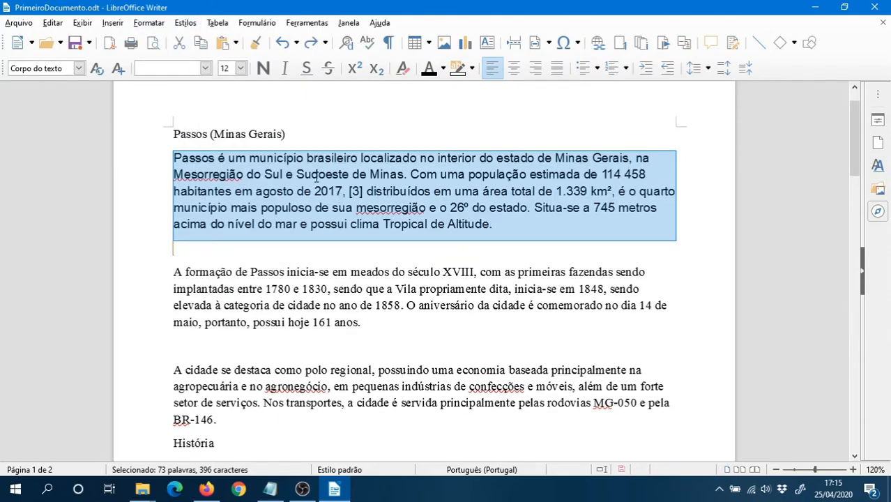
{"action": "left_click", "coordinate": [311, 43]}
{"action": "left_click", "coordinate": [311, 44]}
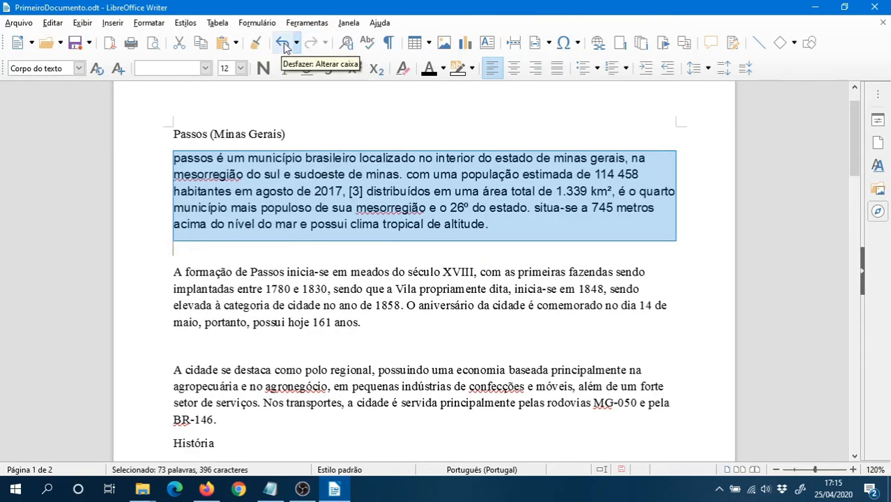
{"action": "left_click", "coordinate": [283, 44]}
{"action": "left_click", "coordinate": [283, 43]}
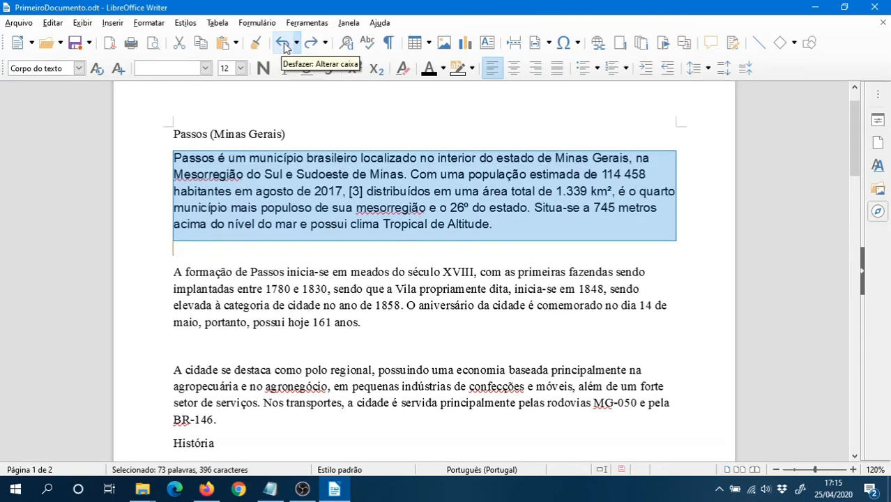
Convert the first paragraph's text to Frase iniciando com maiúscula, and try aLTERNAR cAIXA on it and undo that.
{"action": "left_click", "coordinate": [148, 23]}
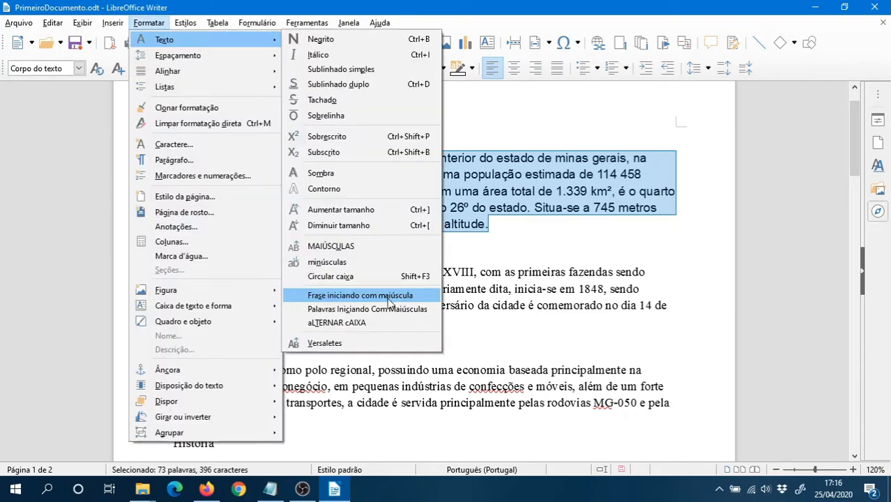
{"action": "left_click", "coordinate": [357, 324]}
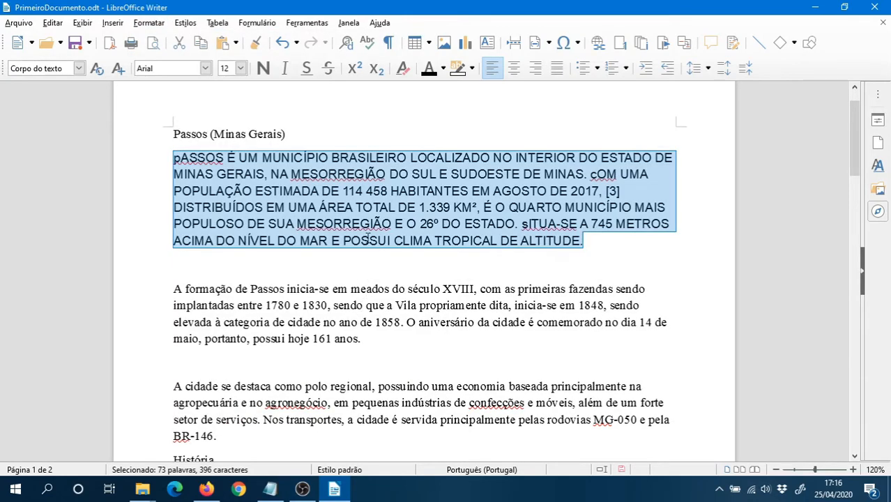
{"action": "left_click", "coordinate": [280, 44]}
Try Palavras Iniciando Com Maiúsculas on the first paragraph and undo it.
{"action": "left_click", "coordinate": [148, 23]}
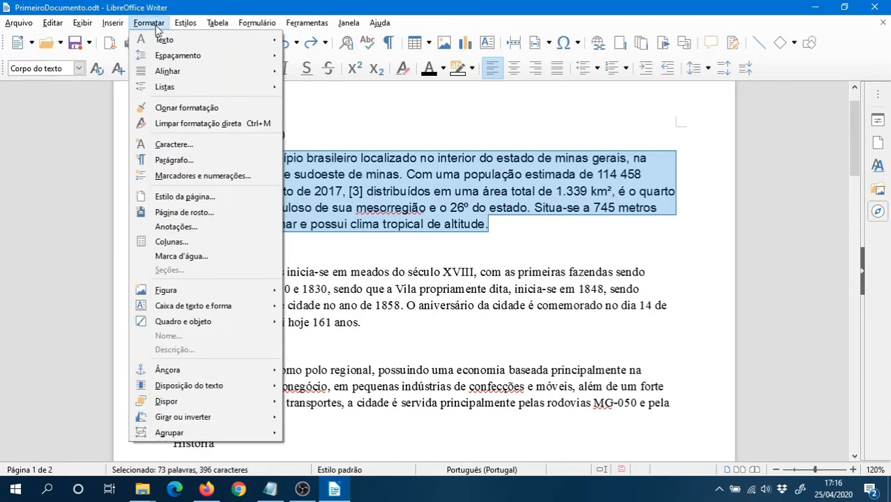
{"action": "mouse_move", "coordinate": [280, 43]}
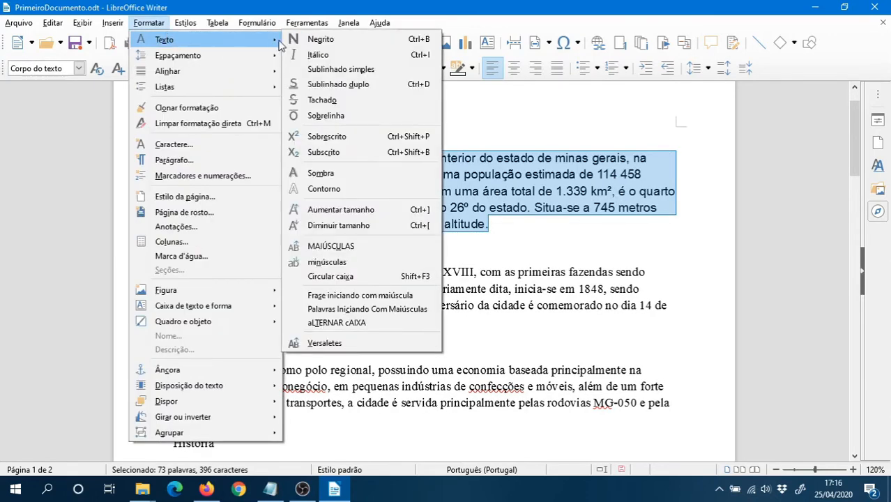
{"action": "left_click", "coordinate": [401, 309]}
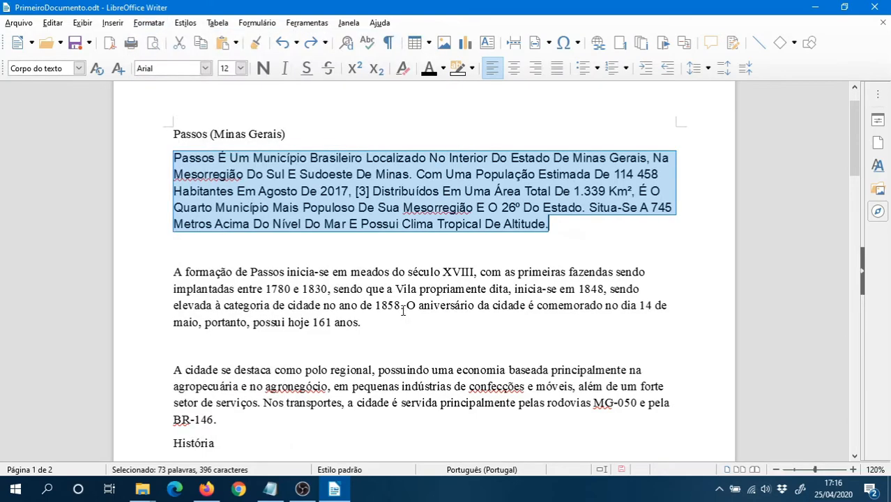
{"action": "left_click", "coordinate": [483, 159]}
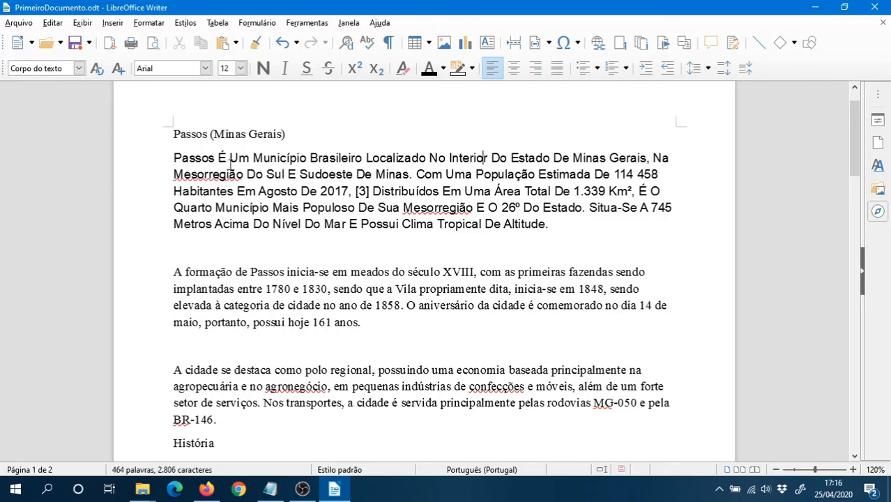
{"action": "key", "text": "ctrl+z"}
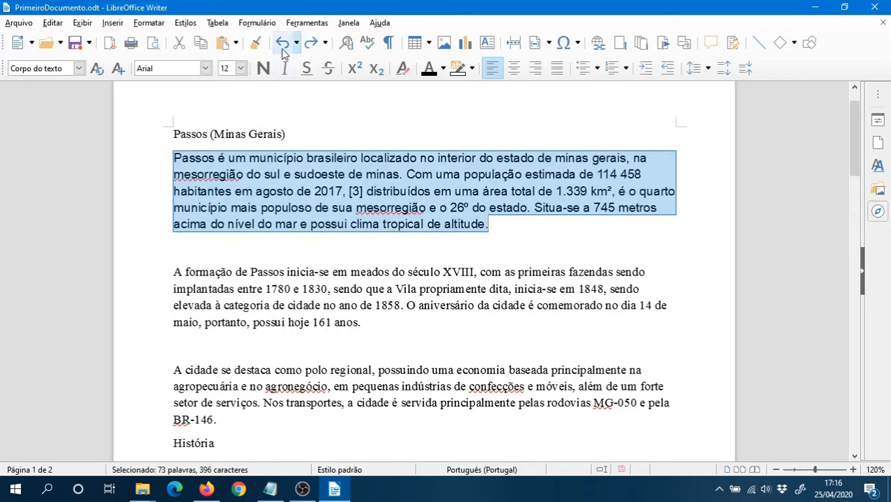
In the Caractere settings for the selected first paragraph, set the font colour to Azul and view the Sobrelinha styles.
{"action": "left_click", "coordinate": [149, 22]}
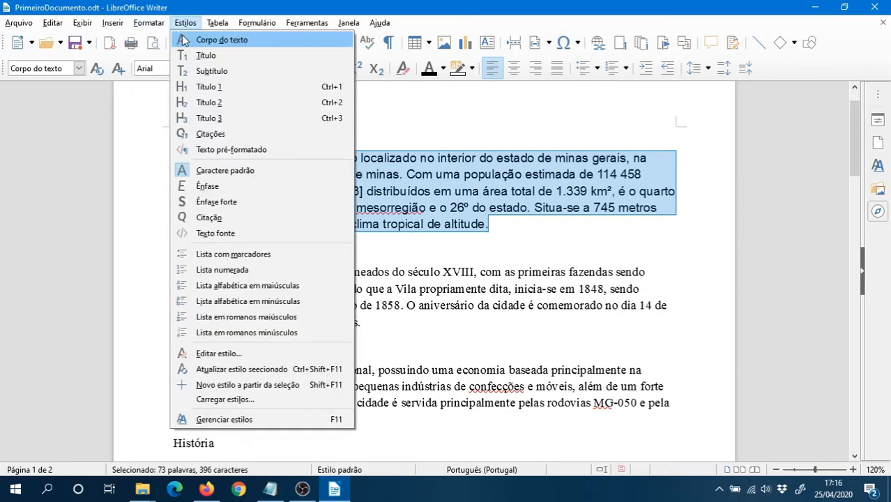
{"action": "mouse_move", "coordinate": [189, 40]}
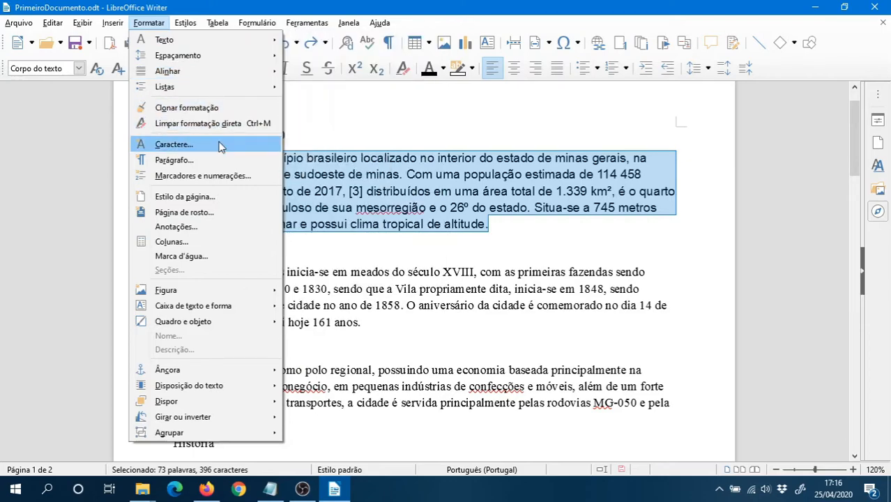
{"action": "left_click", "coordinate": [221, 144]}
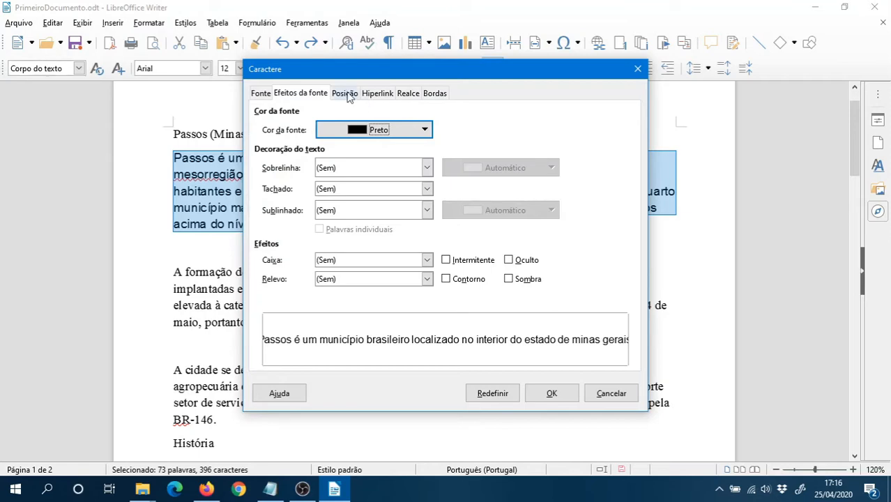
{"action": "left_click", "coordinate": [369, 130]}
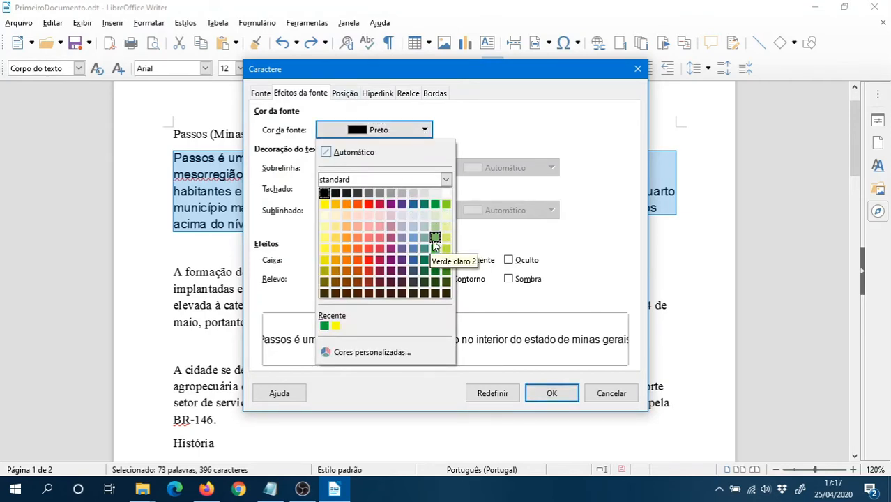
{"action": "left_click", "coordinate": [413, 204]}
{"action": "left_click", "coordinate": [426, 169]}
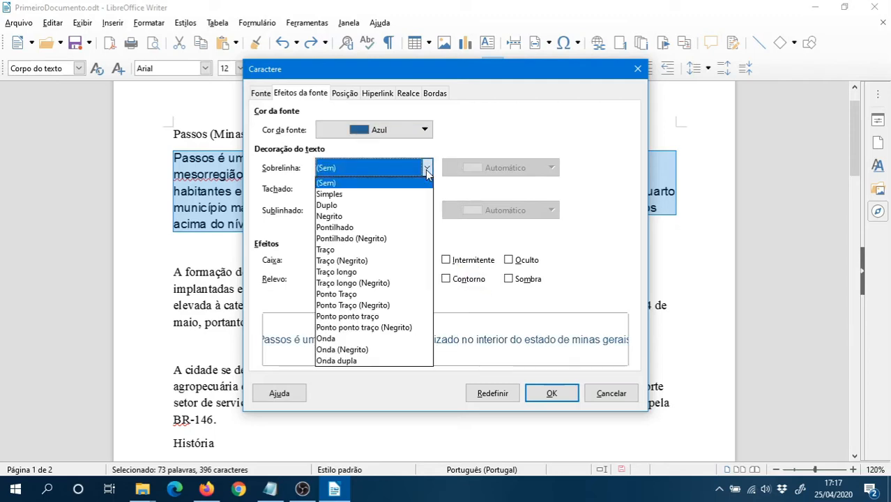
{"action": "left_click", "coordinate": [427, 171]}
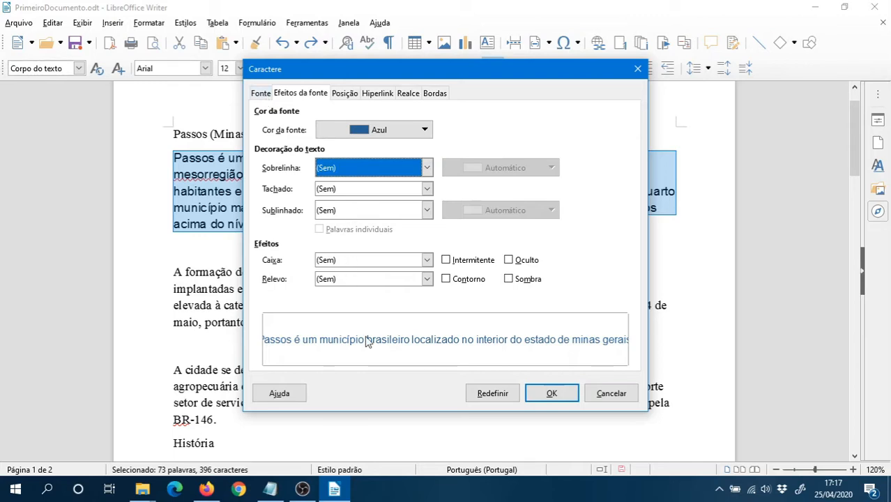
Preview the paragraph in Arial Black, Arial Narrow, Bahnschrift Light SemiCondensed and Arial Rounded MT Bold, and reselect Arial.
{"action": "left_click", "coordinate": [264, 95]}
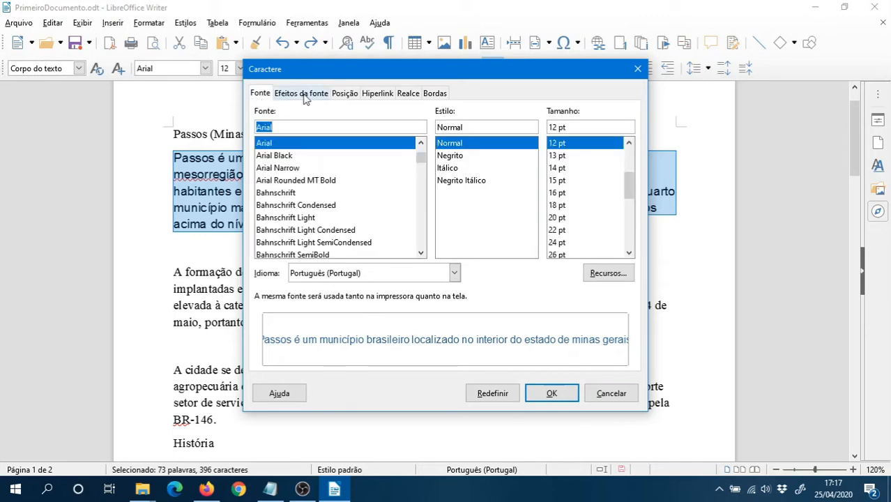
{"action": "left_click", "coordinate": [284, 157]}
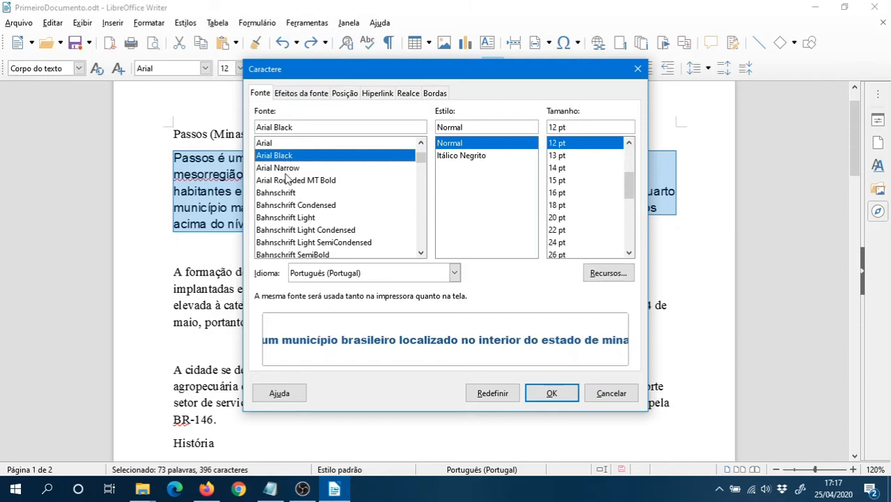
{"action": "left_click", "coordinate": [286, 169]}
{"action": "left_click", "coordinate": [286, 242]}
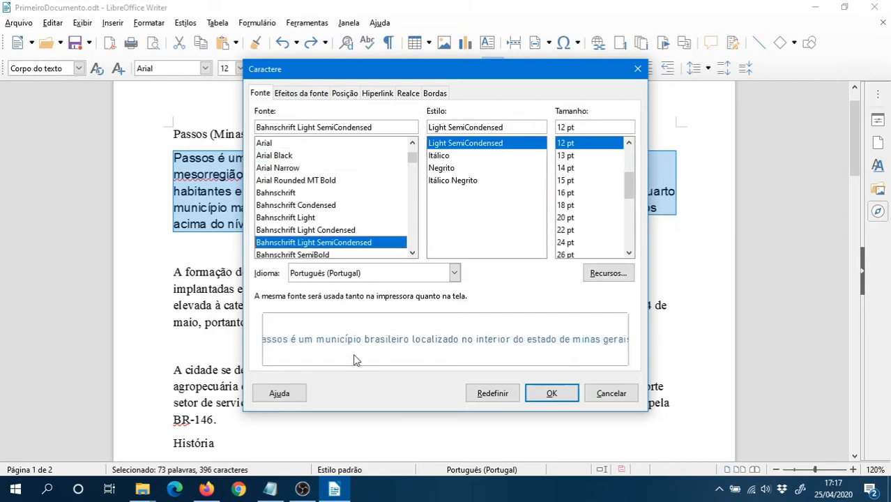
{"action": "left_click", "coordinate": [293, 180]}
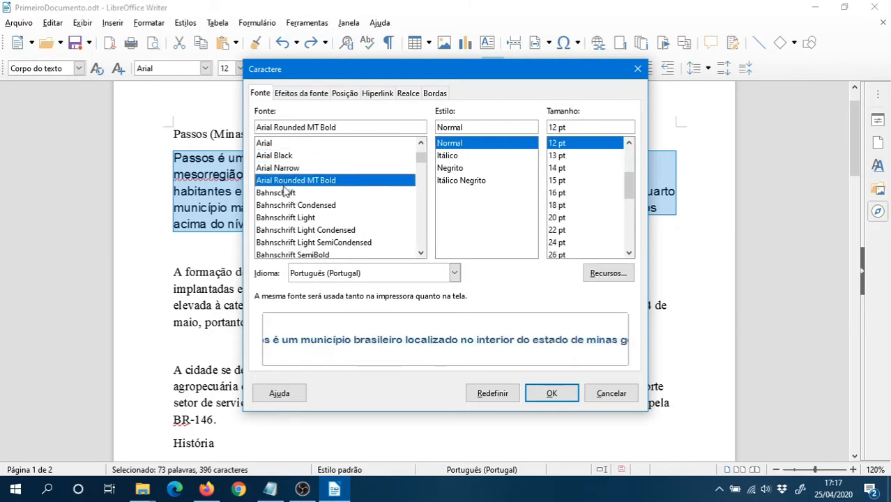
{"action": "left_click", "coordinate": [266, 143]}
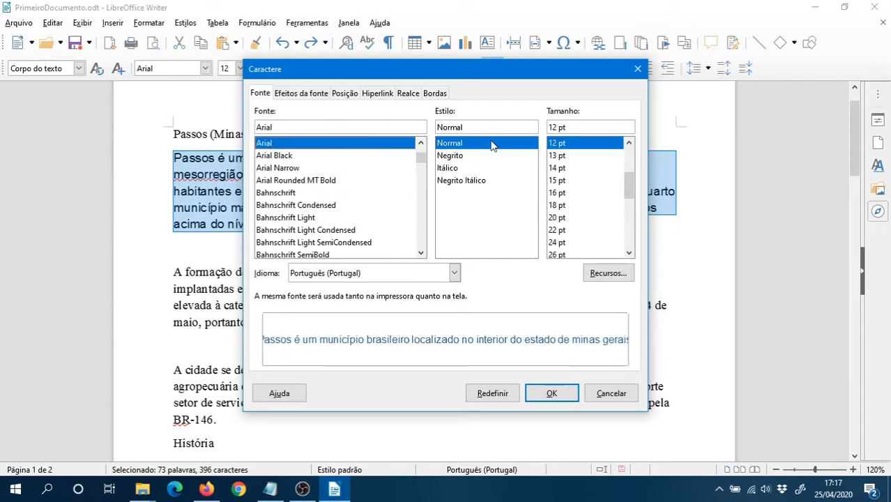
Try other sizes up to 14 pt and the Arial Black font, and settle on Arial, Negrito, 12 pt.
{"action": "left_click", "coordinate": [560, 156]}
{"action": "left_click", "coordinate": [561, 170]}
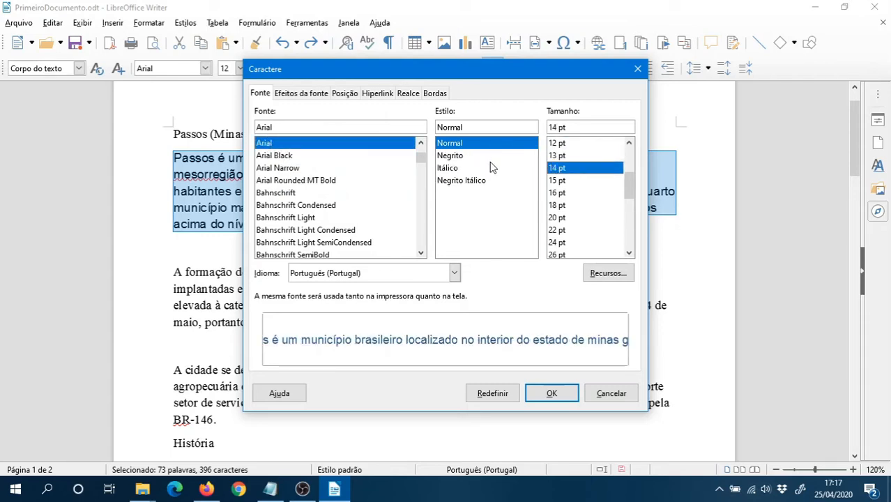
{"action": "left_click", "coordinate": [450, 157]}
{"action": "left_click", "coordinate": [557, 144]}
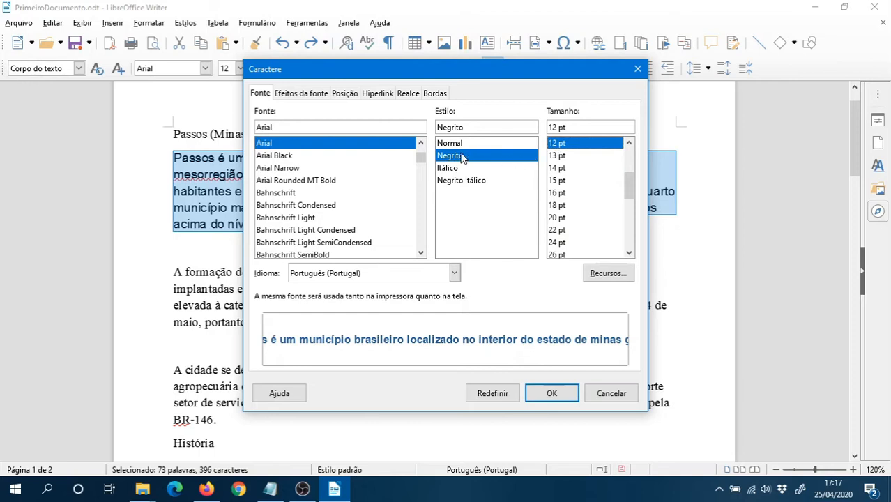
{"action": "left_click", "coordinate": [272, 155]}
{"action": "left_click", "coordinate": [266, 143]}
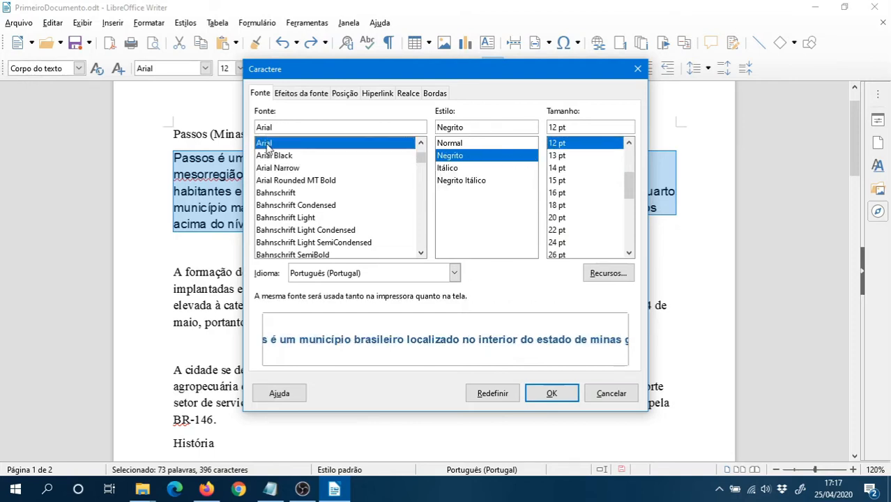
{"action": "left_click", "coordinate": [457, 144]}
{"action": "left_click", "coordinate": [460, 155]}
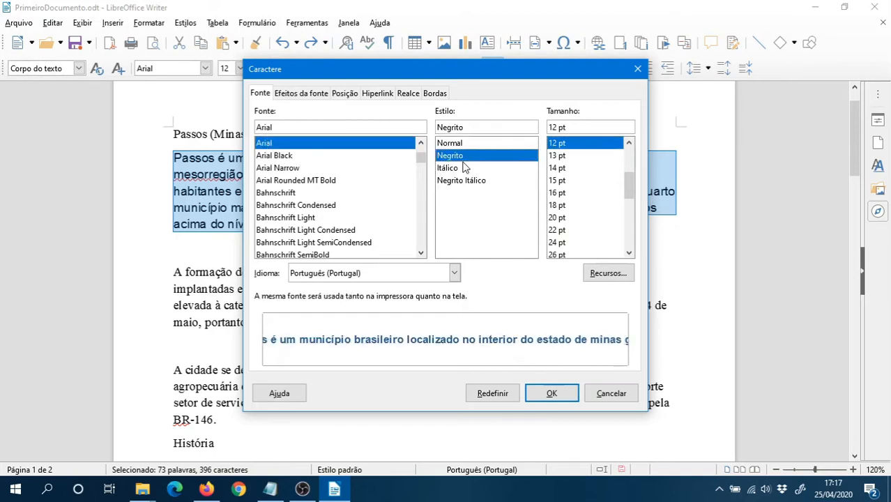
Apply the Caractere settings at 15 pt to the first paragraph, and undo the formatting.
{"action": "left_click", "coordinate": [557, 181]}
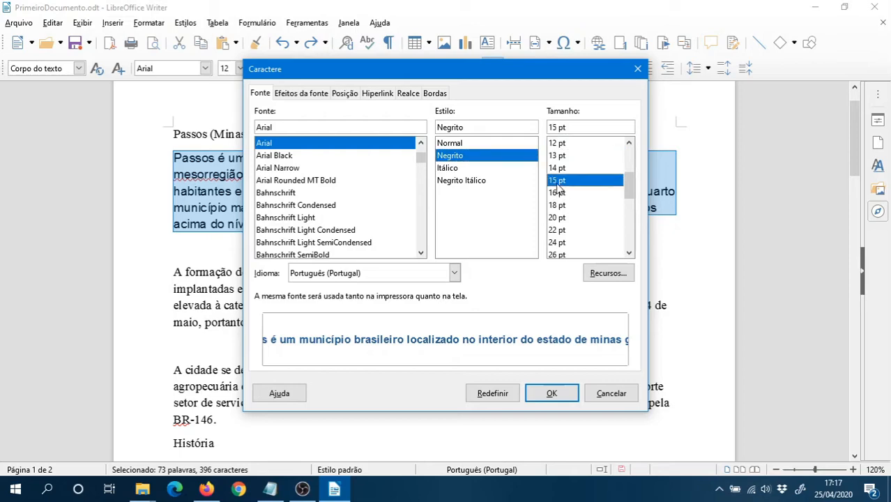
{"action": "left_click", "coordinate": [547, 393]}
{"action": "left_click", "coordinate": [316, 206]}
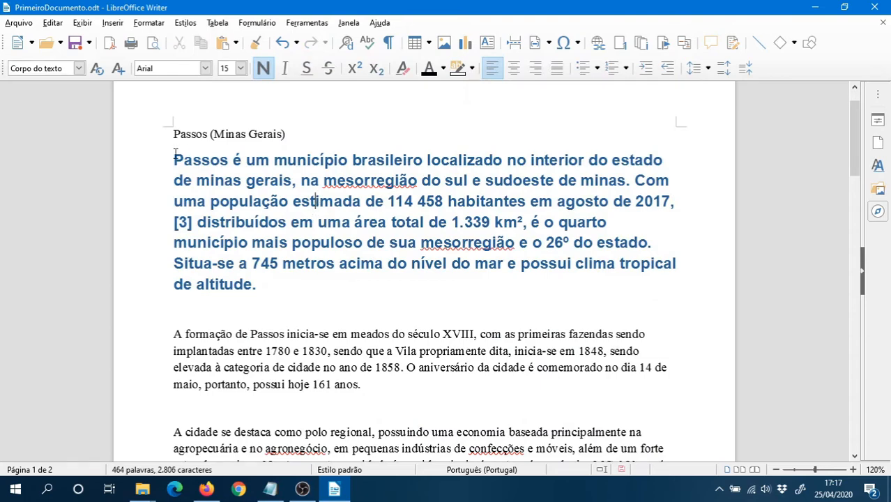
{"action": "left_click_drag", "start_coordinate": [176, 157], "coordinate": [313, 279]}
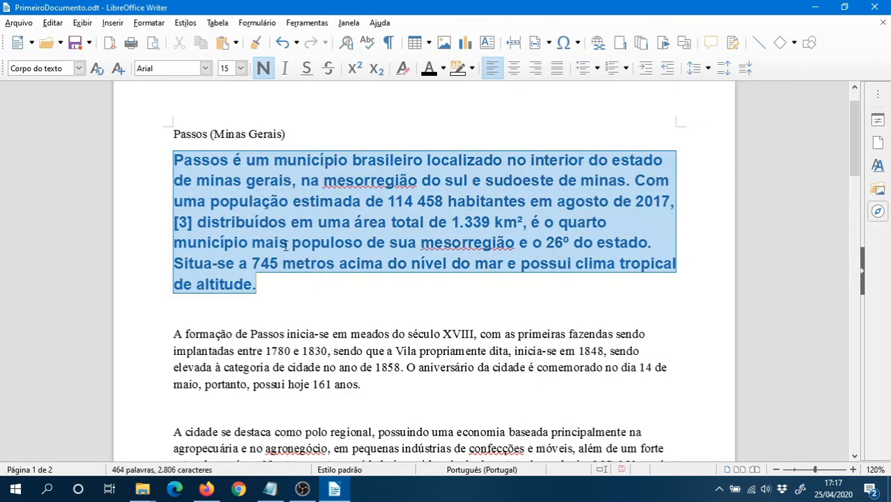
{"action": "left_click", "coordinate": [283, 43]}
{"action": "left_click", "coordinate": [285, 44]}
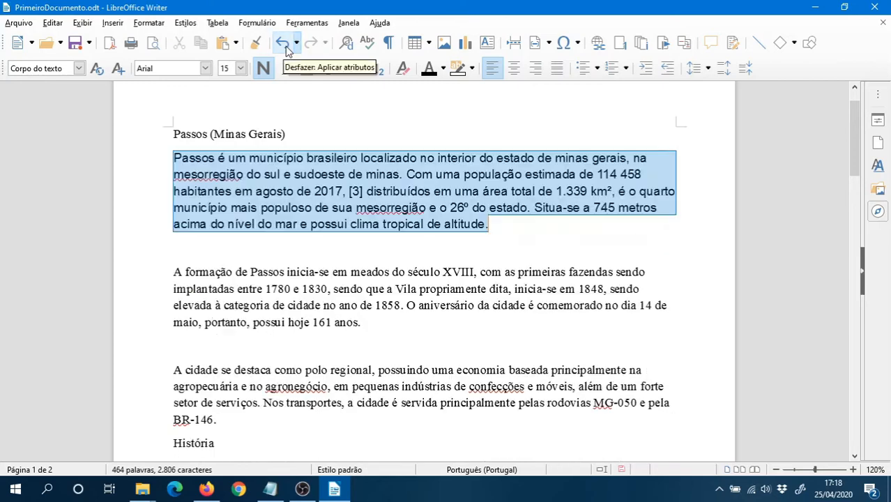
{"action": "left_click", "coordinate": [502, 222]}
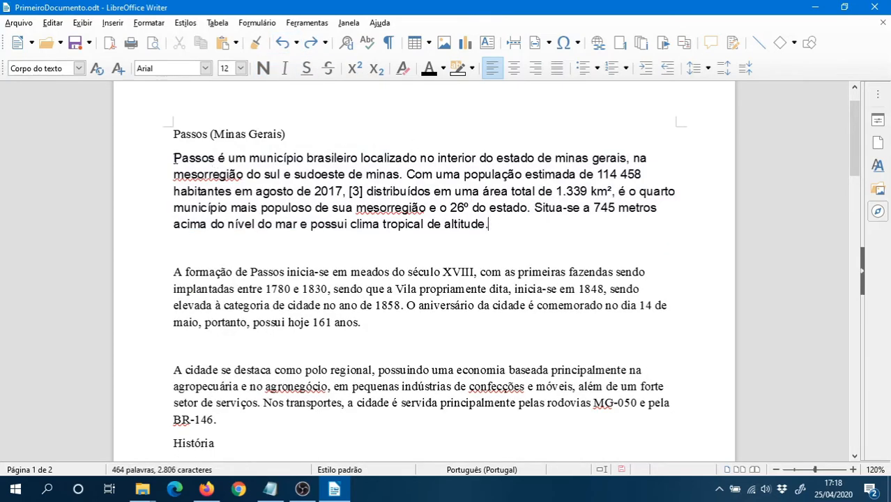
In the Caractere settings for the first paragraph, browse the fonts and set the font to Times New Roman.
{"action": "left_click_drag", "start_coordinate": [162, 157], "coordinate": [528, 224]}
{"action": "left_click", "coordinate": [154, 25]}
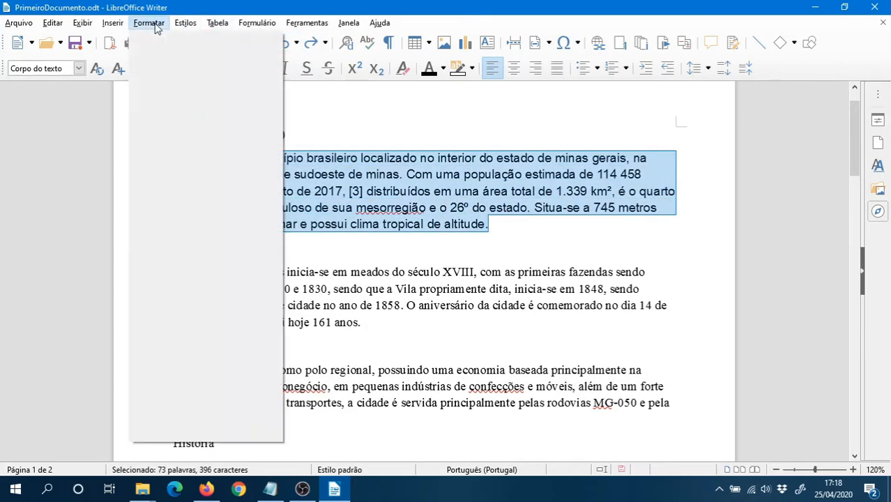
{"action": "left_click", "coordinate": [213, 145]}
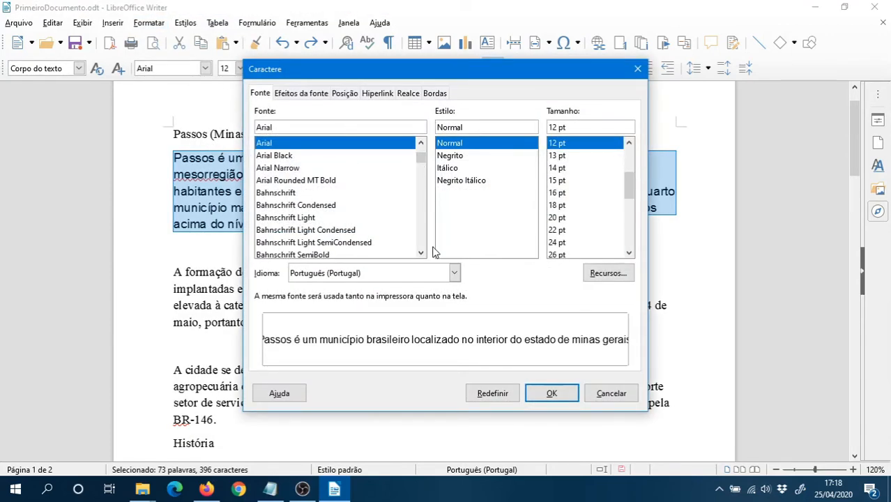
{"action": "left_click", "coordinate": [421, 254]}
{"action": "left_click_drag", "start_coordinate": [422, 254], "coordinate": [422, 257]}
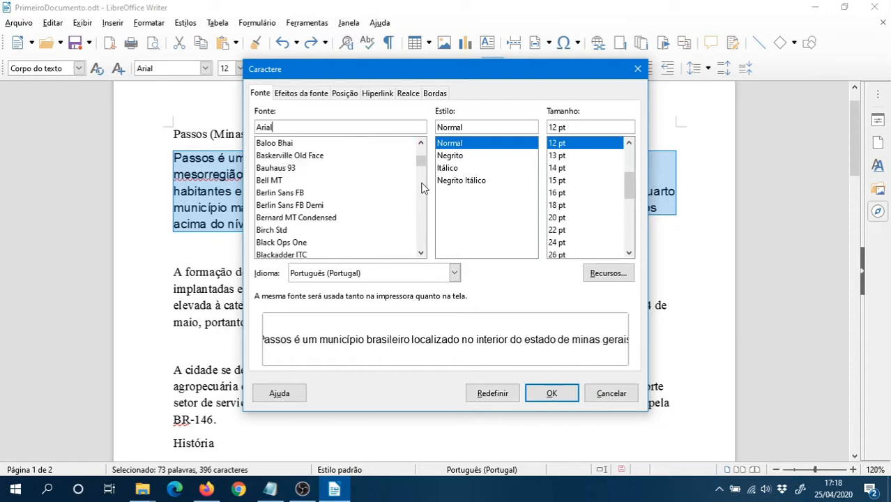
{"action": "left_click_drag", "start_coordinate": [424, 164], "coordinate": [422, 187]}
{"action": "double_click", "coordinate": [340, 127]}
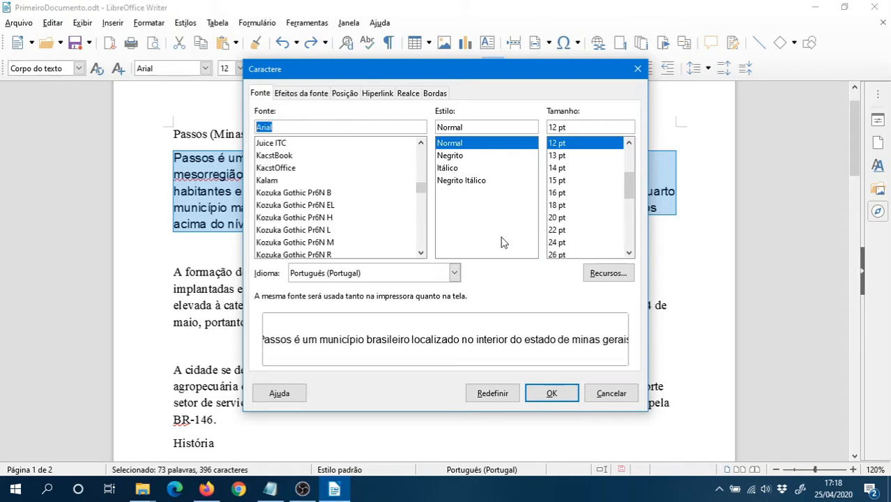
{"action": "type", "text": "Times New Roman"}
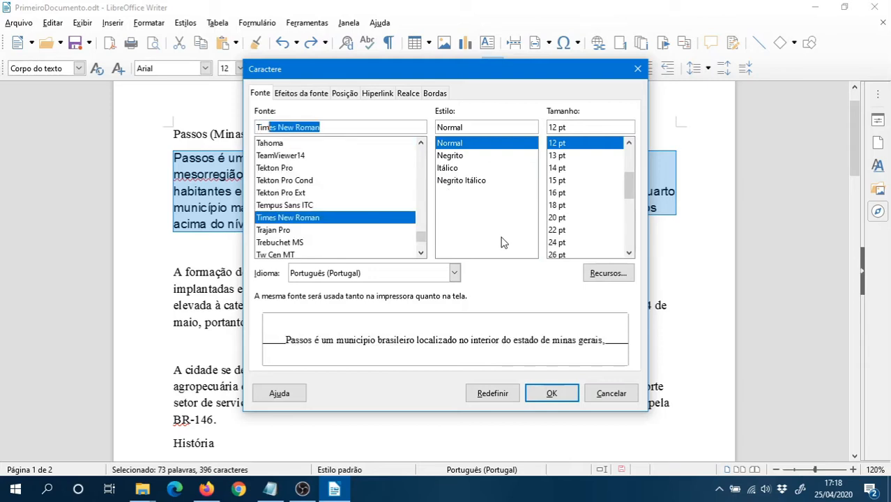
Preview the paragraph in neighbouring fonts such as Tempus Sans ITC and Trebuchet MS, and reselect Times New Roman.
{"action": "left_click", "coordinate": [304, 219]}
{"action": "key", "text": "Up"}
{"action": "key", "text": "Up"}
{"action": "key", "text": "Up"}
{"action": "key", "text": "Down"}
{"action": "key", "text": "Down"}
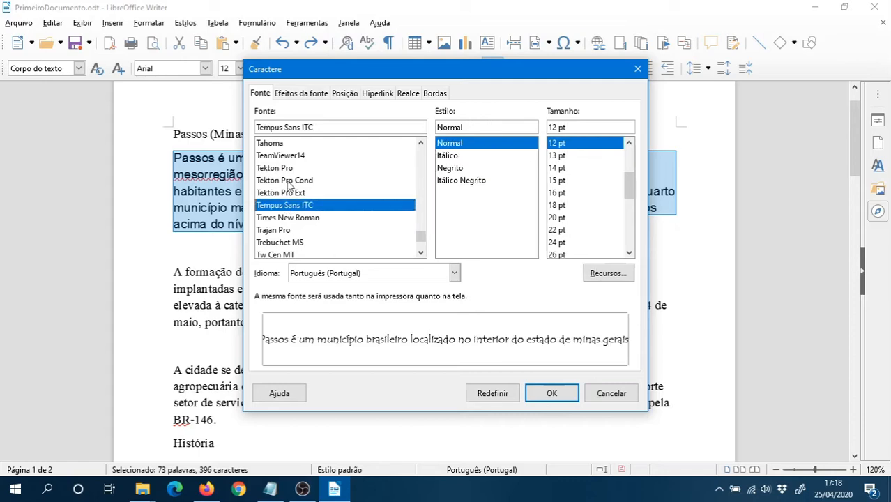
{"action": "key", "text": "Up"}
{"action": "key", "text": "Up"}
{"action": "key", "text": "Up"}
{"action": "key", "text": "Up"}
{"action": "left_click", "coordinate": [282, 205]}
{"action": "left_click", "coordinate": [284, 219]}
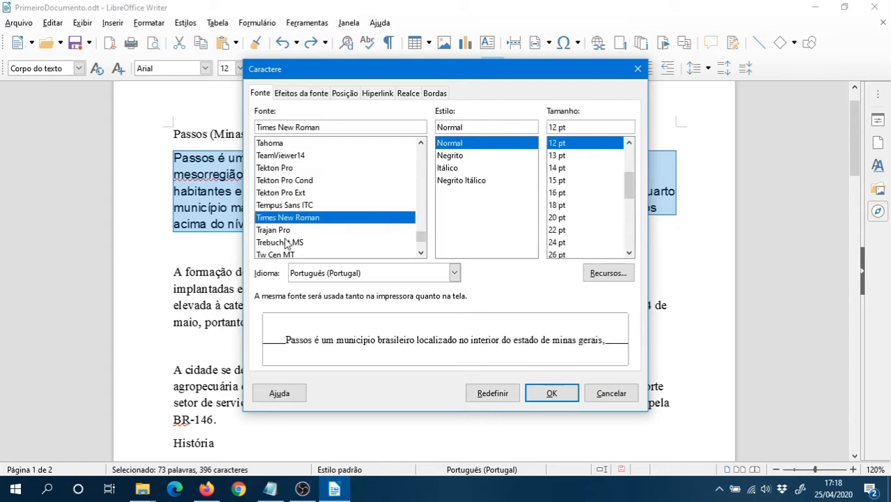
{"action": "left_click", "coordinate": [284, 241]}
{"action": "left_click", "coordinate": [285, 220]}
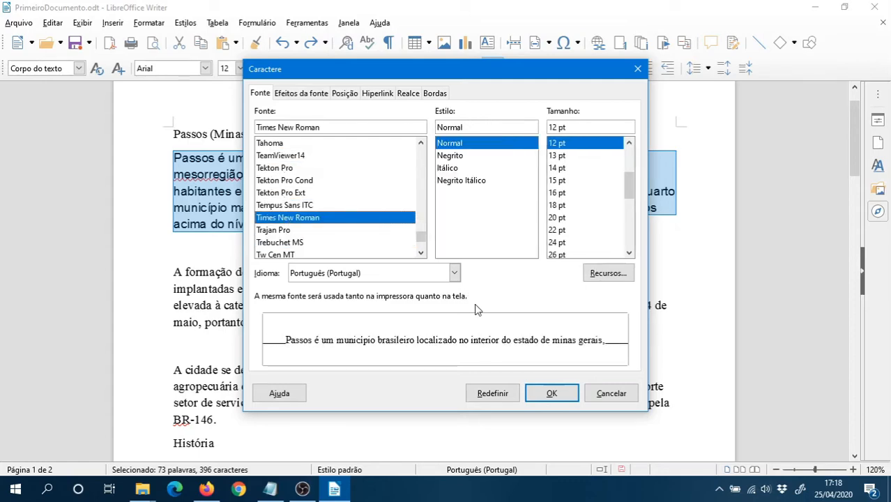
Apply the chosen font to the first paragraph and save the document.
{"action": "left_click", "coordinate": [551, 394]}
{"action": "left_click", "coordinate": [329, 260]}
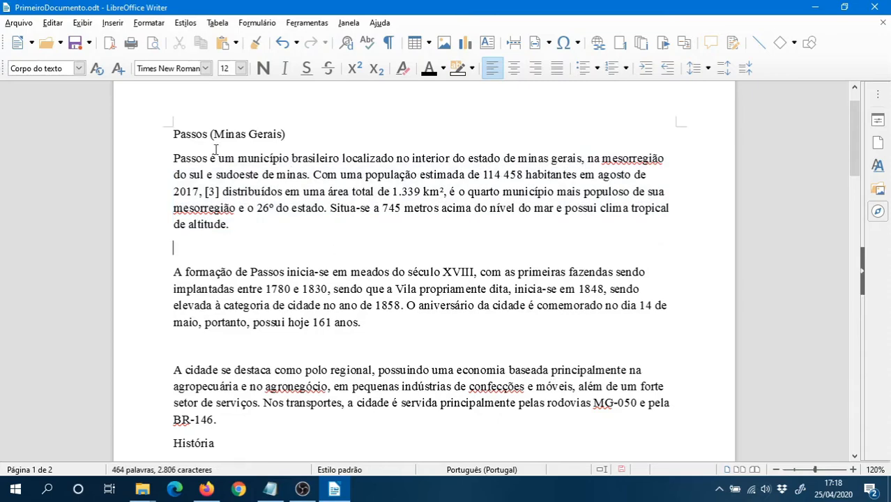
{"action": "left_click", "coordinate": [76, 50]}
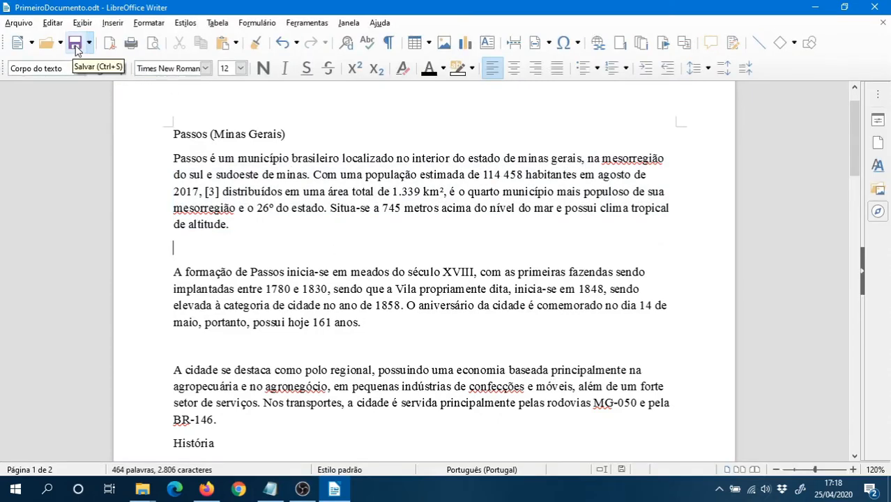
Set the line spacing of the first paragraph below the title to Entrelinhas: 1.
{"action": "left_click_drag", "start_coordinate": [174, 159], "coordinate": [230, 224]}
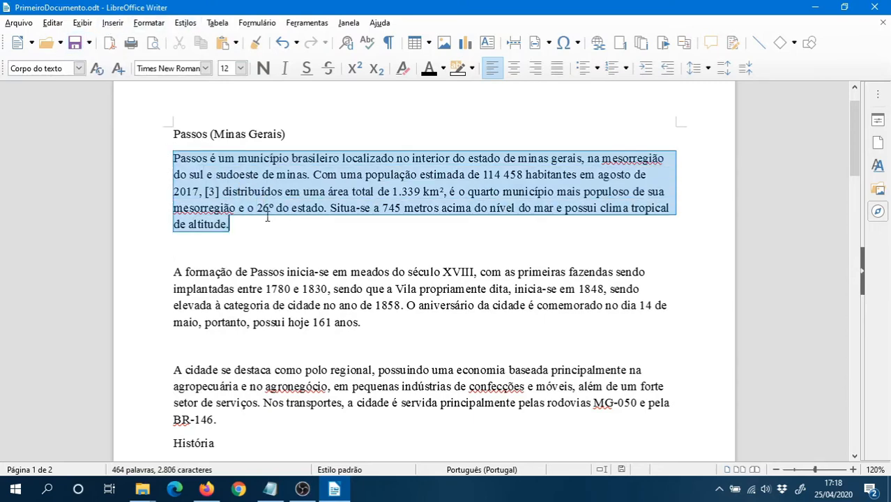
{"action": "left_click", "coordinate": [149, 23]}
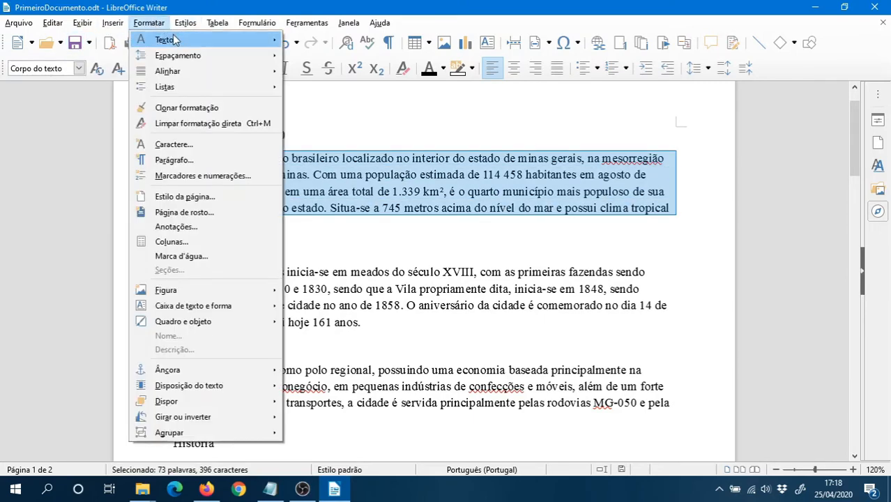
{"action": "mouse_move", "coordinate": [201, 56]}
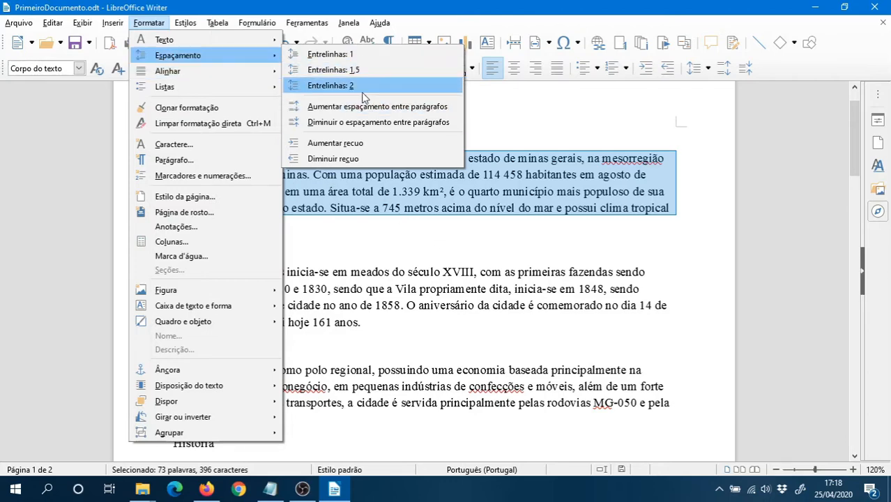
{"action": "left_click", "coordinate": [363, 219]}
{"action": "left_click", "coordinate": [148, 22]}
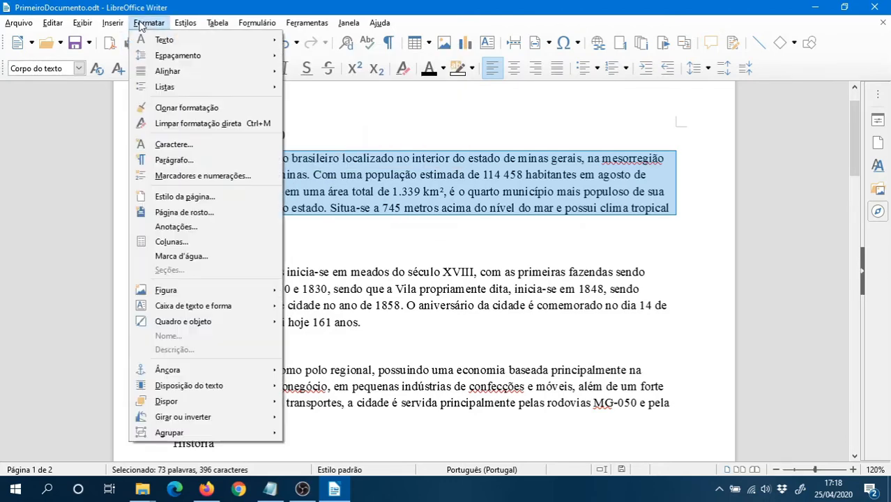
{"action": "mouse_move", "coordinate": [217, 61]}
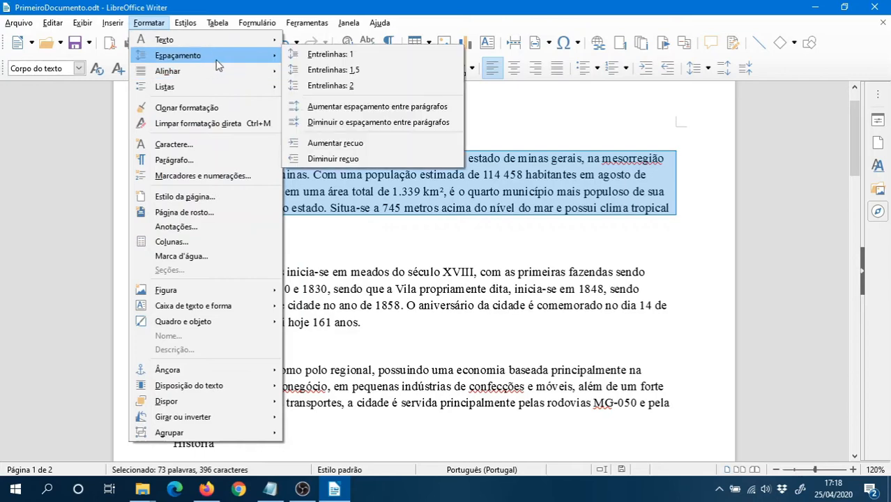
{"action": "left_click", "coordinate": [358, 59]}
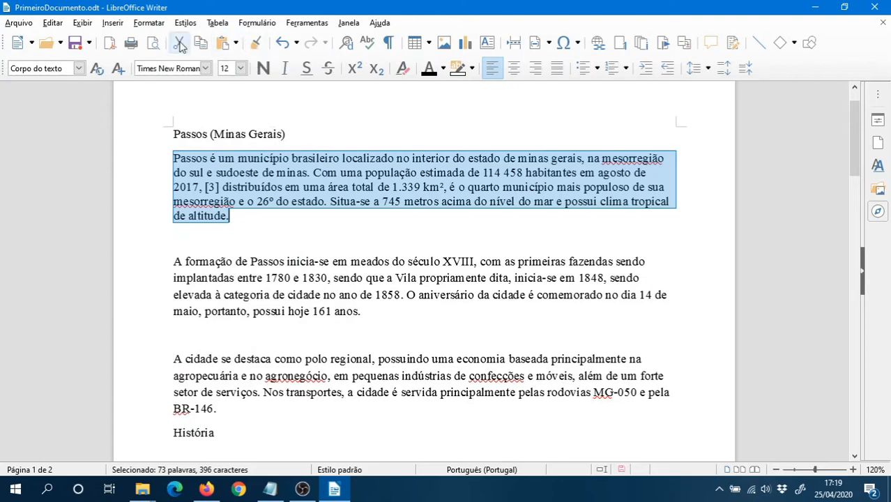
Set the first paragraph's line spacing to Entrelinhas: 1,5.
{"action": "left_click", "coordinate": [149, 23]}
{"action": "mouse_move", "coordinate": [253, 60]}
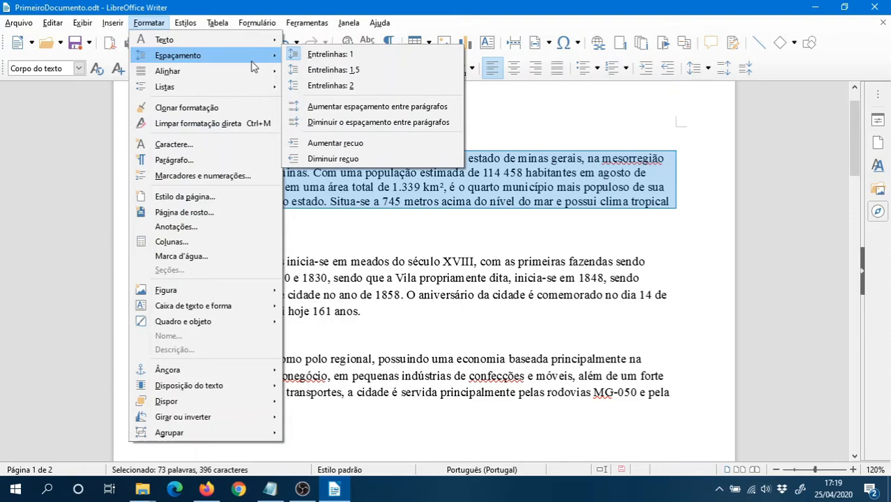
{"action": "left_click", "coordinate": [349, 70]}
{"action": "left_click", "coordinate": [174, 272]}
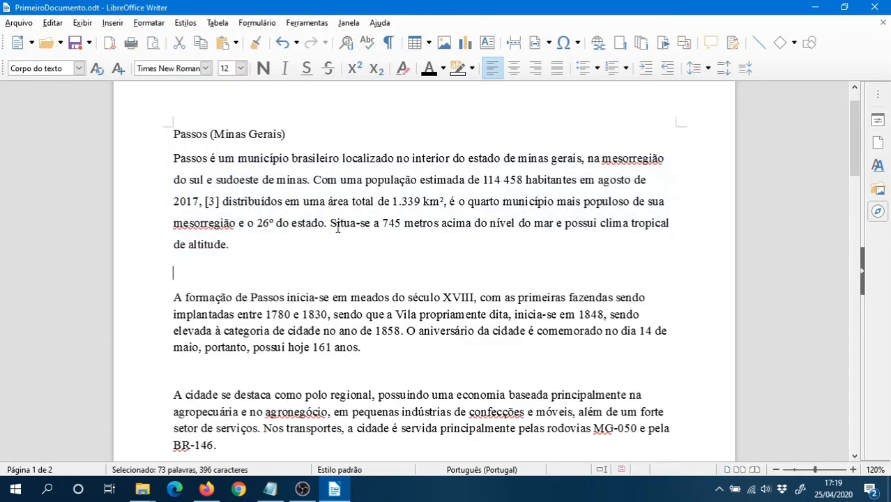
Try Entrelinhas: 2 on the first paragraph, and undo the last two line spacing changes.
{"action": "left_click_drag", "start_coordinate": [173, 158], "coordinate": [237, 235]}
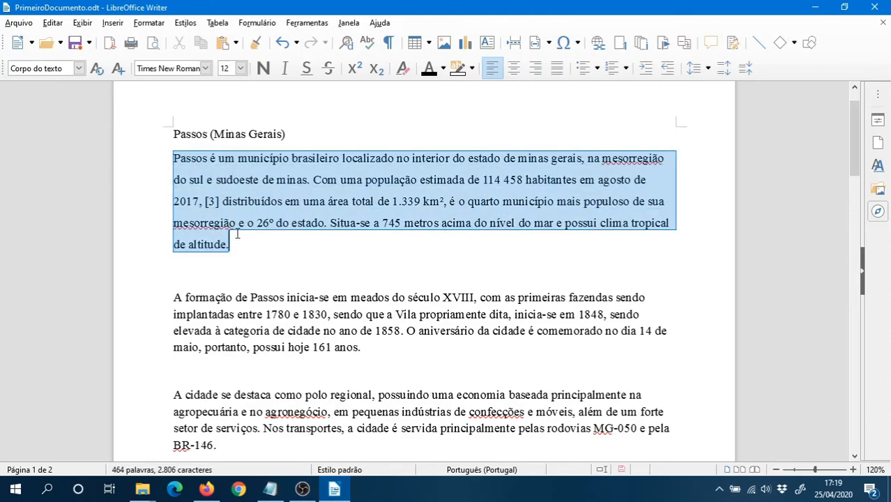
{"action": "left_click", "coordinate": [148, 22]}
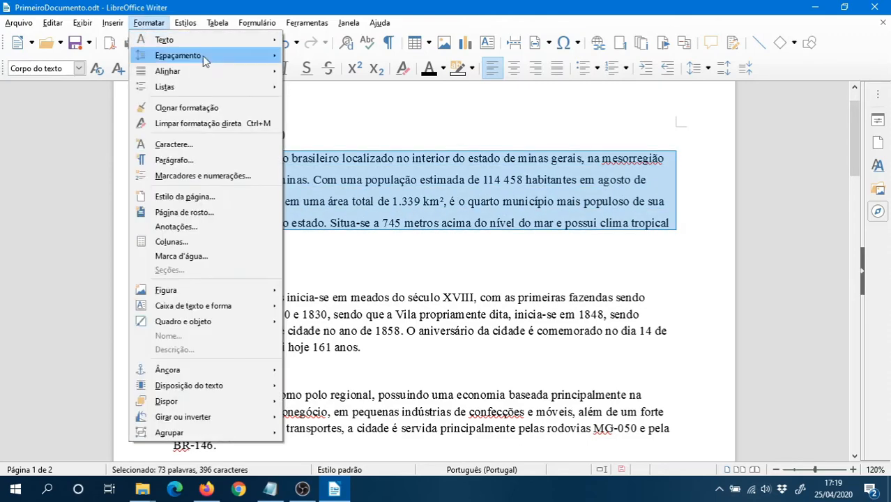
{"action": "mouse_move", "coordinate": [237, 60]}
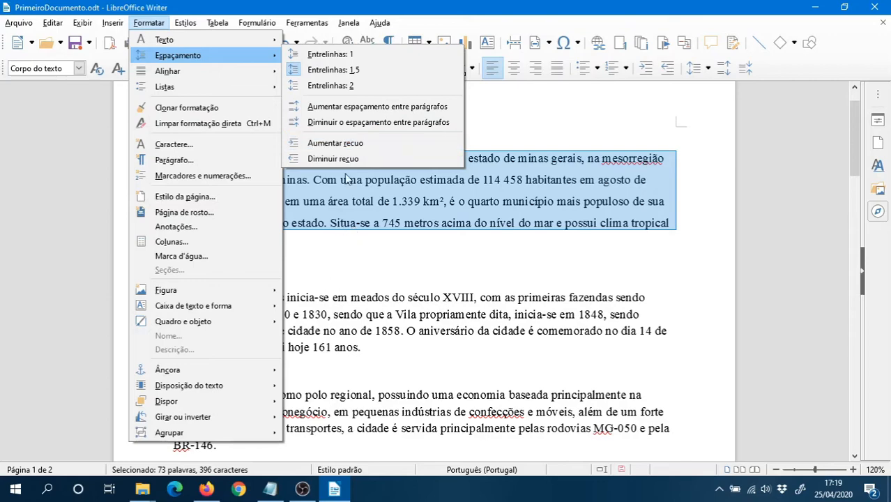
{"action": "left_click", "coordinate": [350, 86]}
{"action": "left_click", "coordinate": [298, 284]}
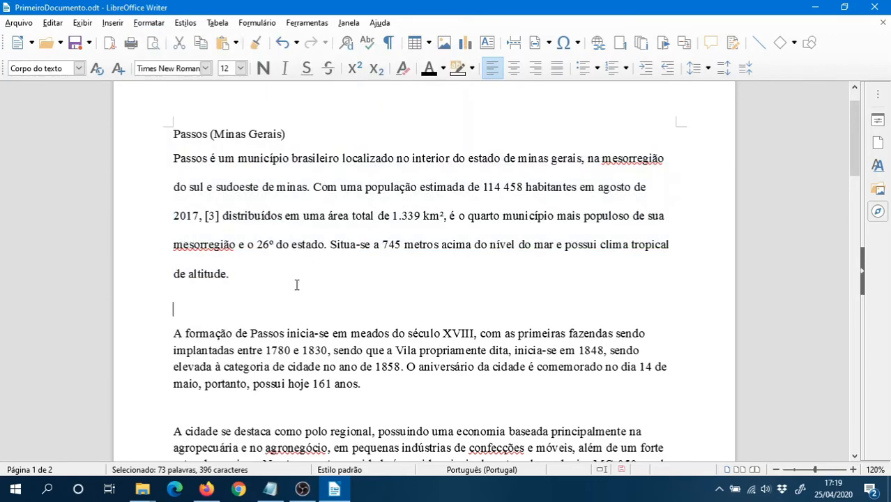
{"action": "key", "text": "ctrl+z"}
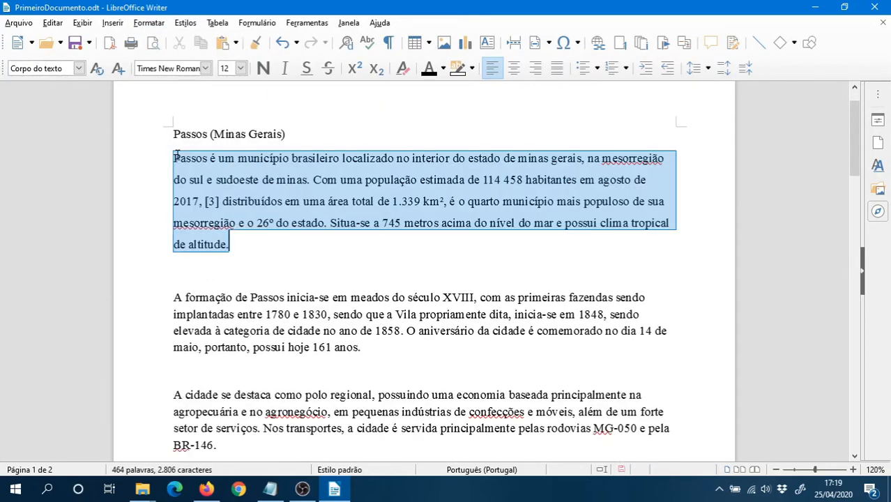
{"action": "key", "text": "ctrl+z"}
Delete the empty lines after the first and second body paragraphs.
{"action": "left_click", "coordinate": [262, 227]}
{"action": "key", "text": "Delete"}
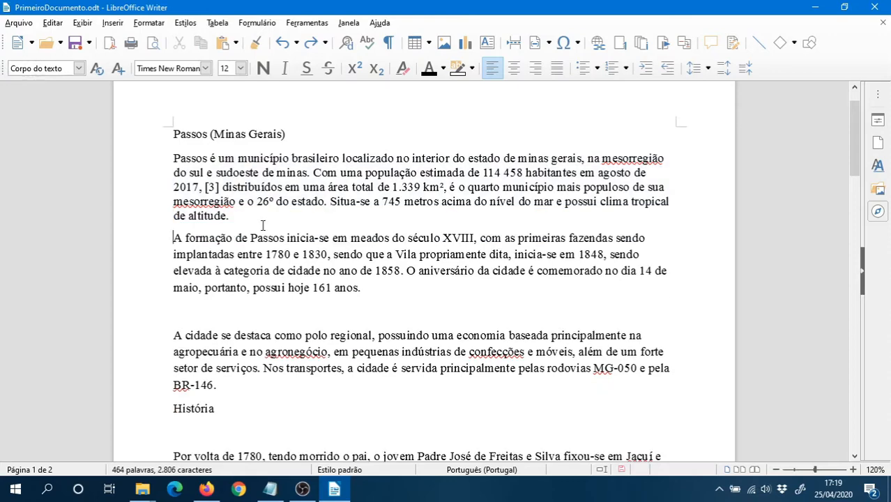
{"action": "left_click", "coordinate": [382, 307]}
{"action": "key", "text": "Delete"}
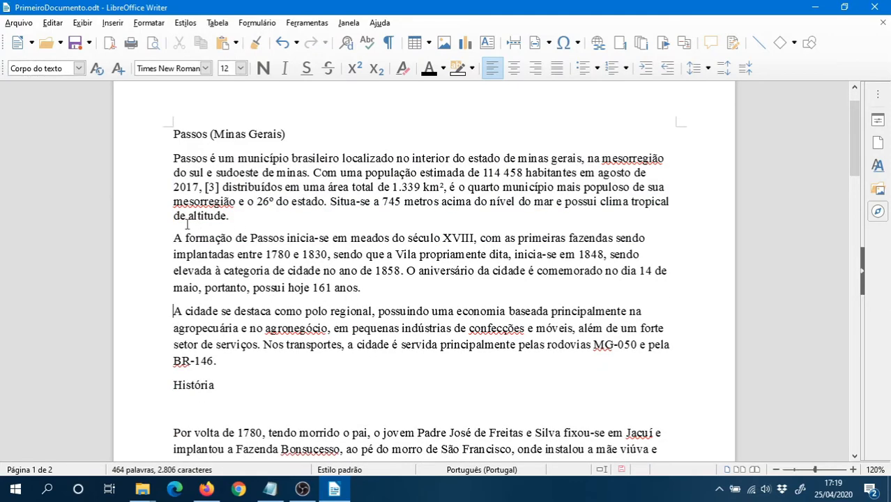
{"action": "left_click_drag", "start_coordinate": [168, 198], "coordinate": [213, 237]}
{"action": "left_click", "coordinate": [175, 159]}
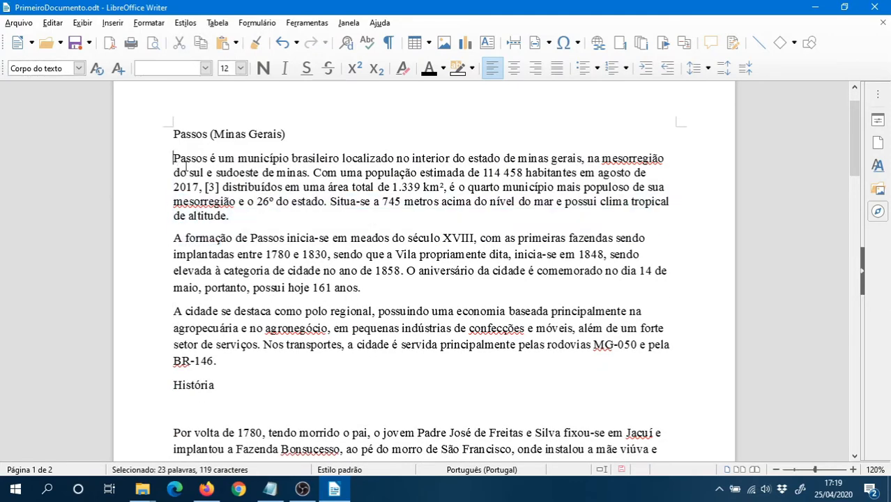
{"action": "left_click_drag", "start_coordinate": [180, 187], "coordinate": [221, 241]}
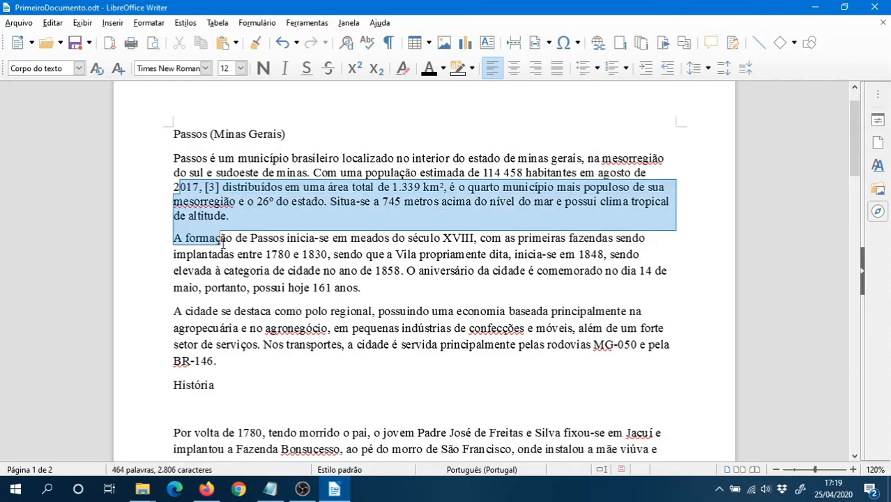
{"action": "left_click", "coordinate": [216, 168]}
Increase the paragraph spacing of the three body paragraphs between the title and the História heading twice.
{"action": "left_click_drag", "start_coordinate": [175, 158], "coordinate": [296, 357]}
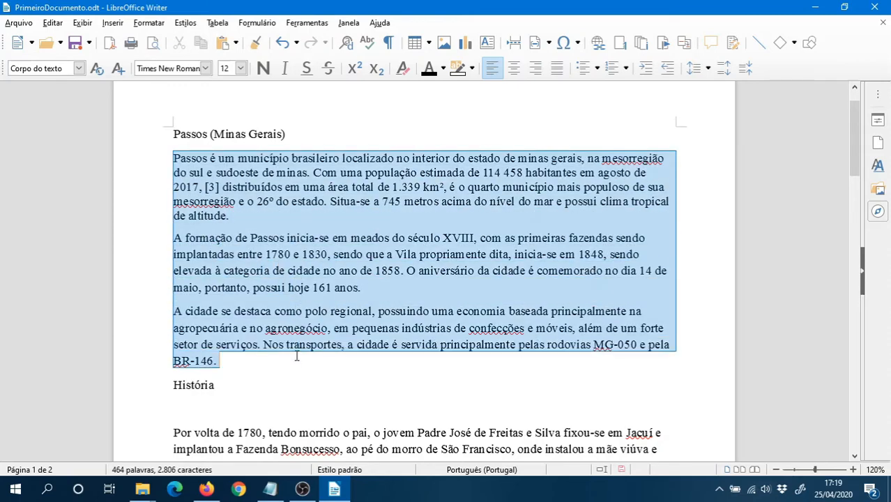
{"action": "left_click", "coordinate": [162, 25]}
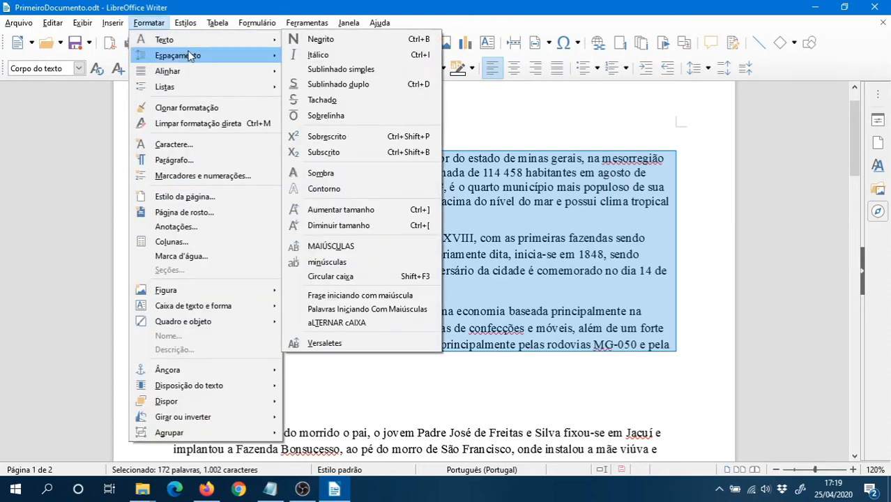
{"action": "mouse_move", "coordinate": [195, 55]}
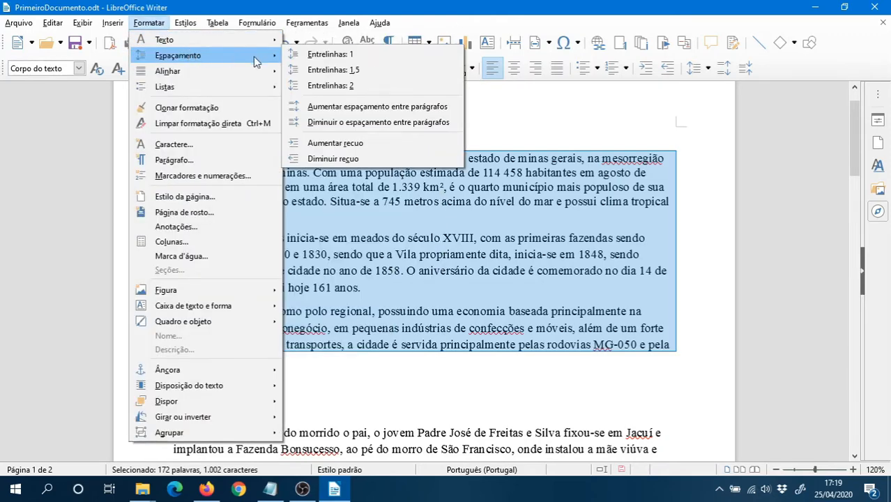
{"action": "left_click", "coordinate": [394, 107]}
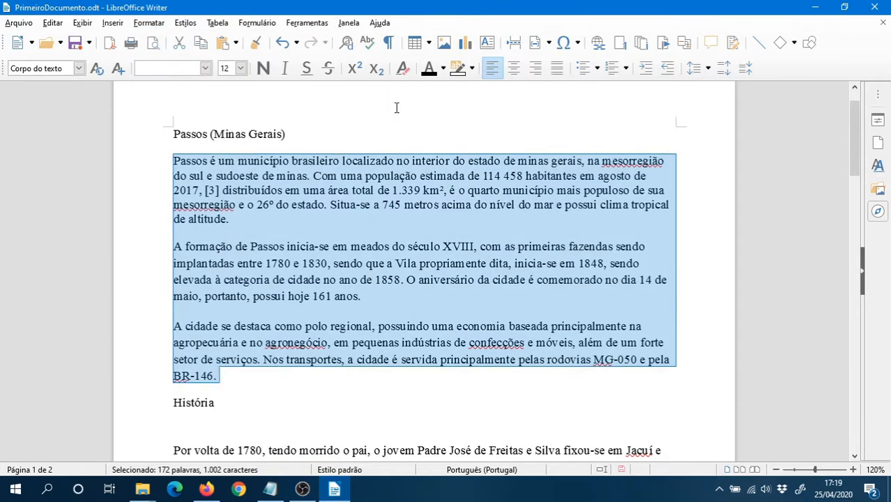
{"action": "left_click", "coordinate": [149, 22]}
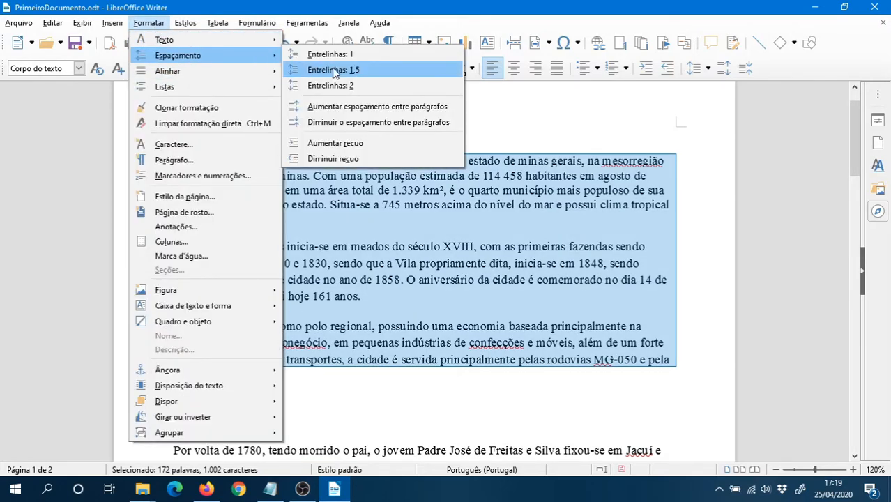
{"action": "left_click", "coordinate": [357, 107]}
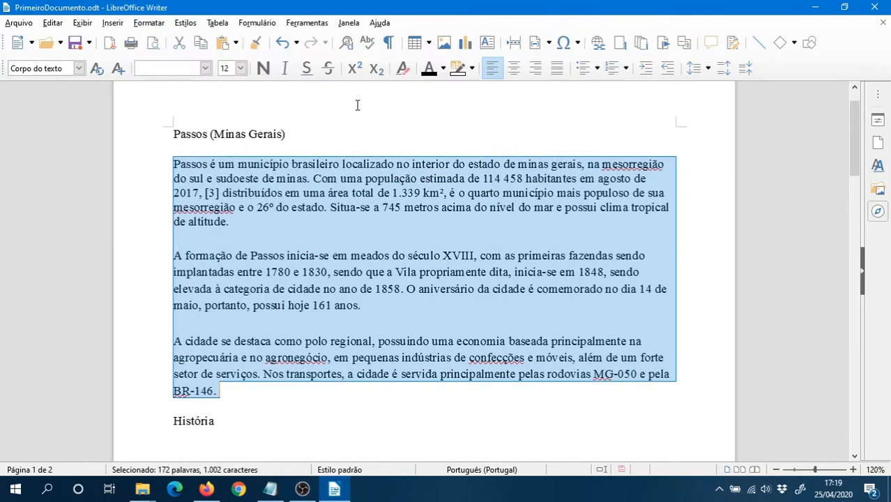
{"action": "left_click", "coordinate": [214, 231]}
{"action": "left_click_drag", "start_coordinate": [189, 240], "coordinate": [207, 252]}
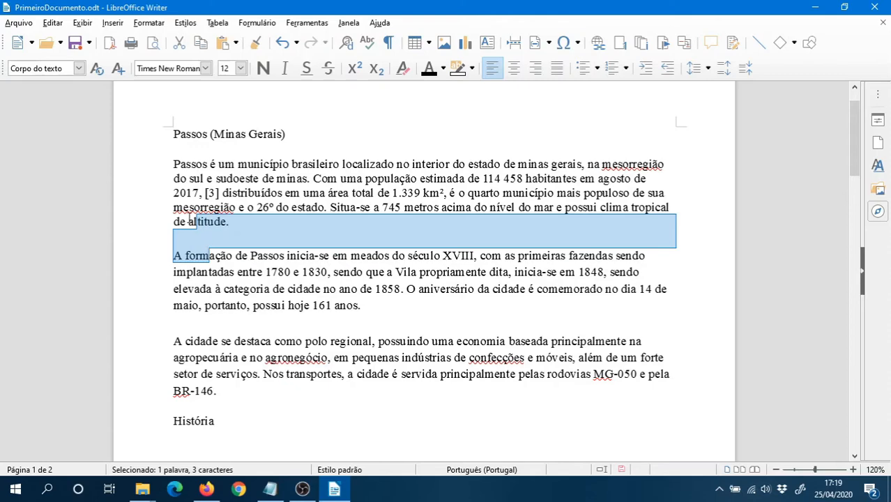
{"action": "double_click", "coordinate": [190, 219]}
{"action": "left_click_drag", "start_coordinate": [189, 220], "coordinate": [206, 251]}
{"action": "left_click", "coordinate": [220, 202]}
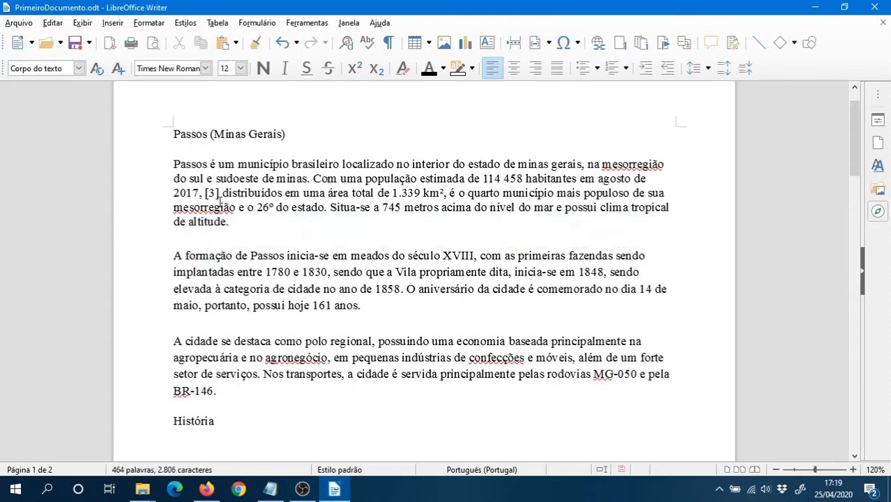
Undo the last paragraph spacing increase, and decrease the spacing between the three body paragraphs once.
{"action": "left_click", "coordinate": [282, 42]}
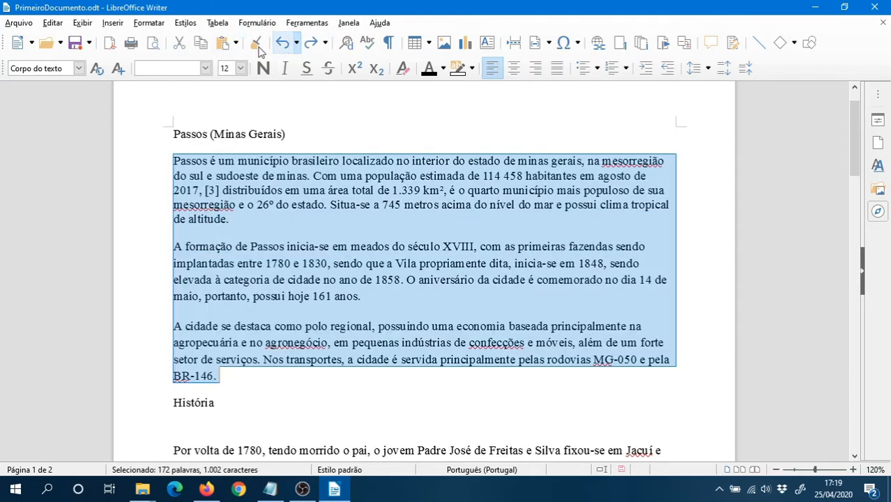
{"action": "left_click", "coordinate": [148, 22]}
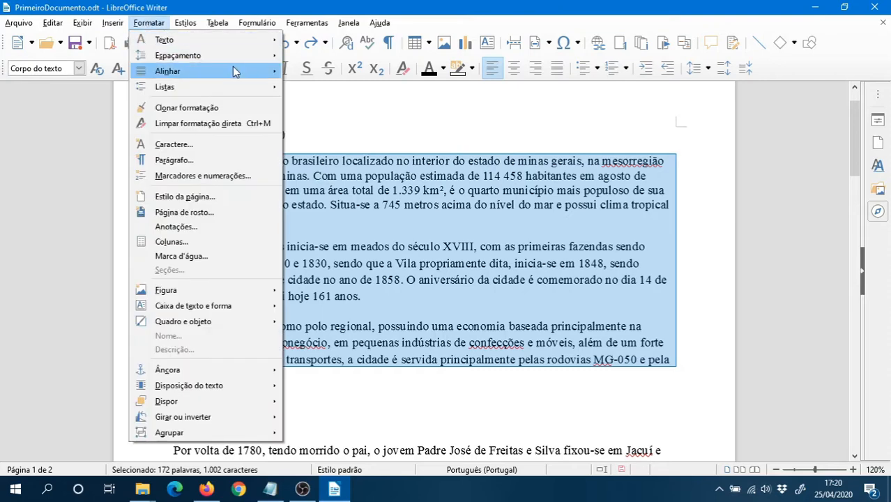
{"action": "mouse_move", "coordinate": [249, 60]}
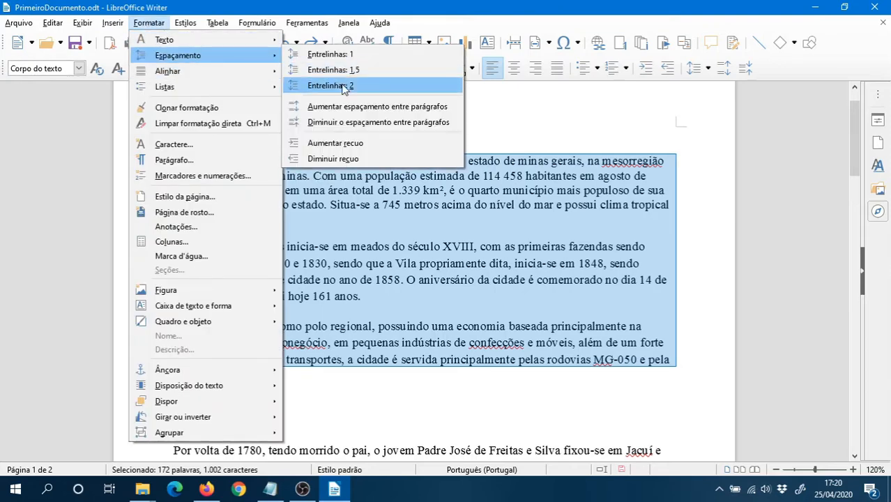
{"action": "left_click", "coordinate": [346, 122]}
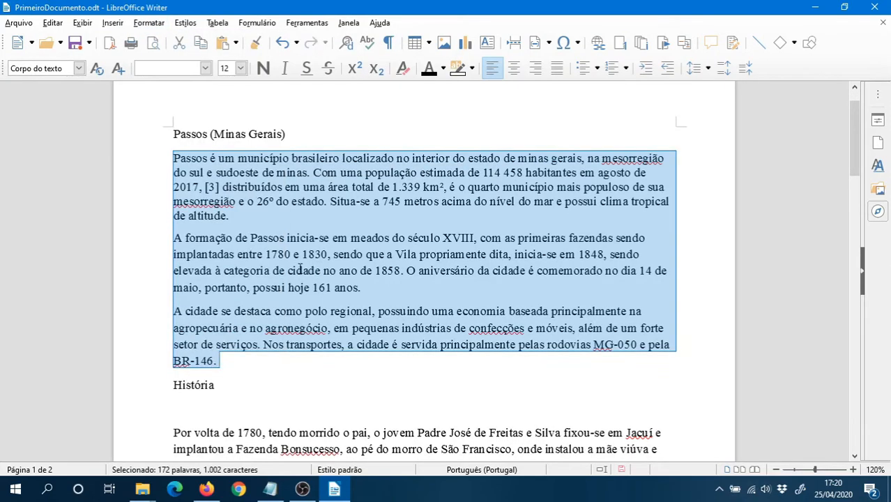
Increase the indent of the three body paragraphs between the title and the História heading by one level.
{"action": "left_click", "coordinate": [199, 25]}
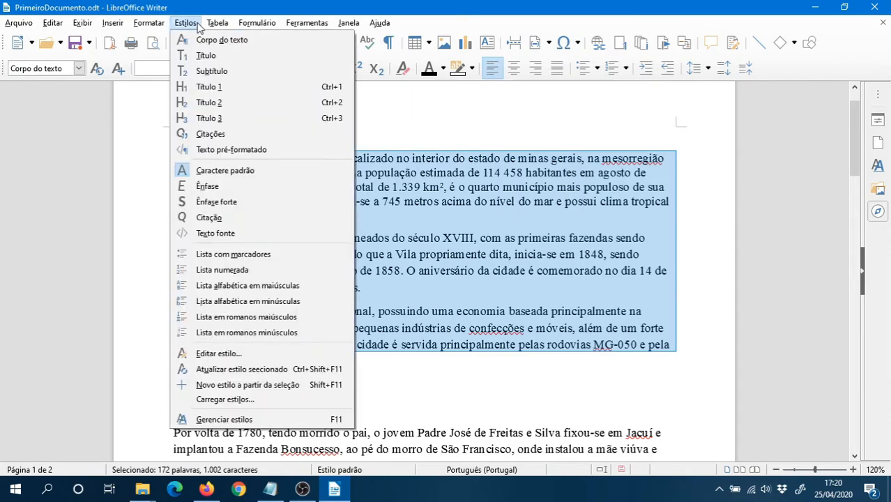
{"action": "mouse_move", "coordinate": [152, 31]}
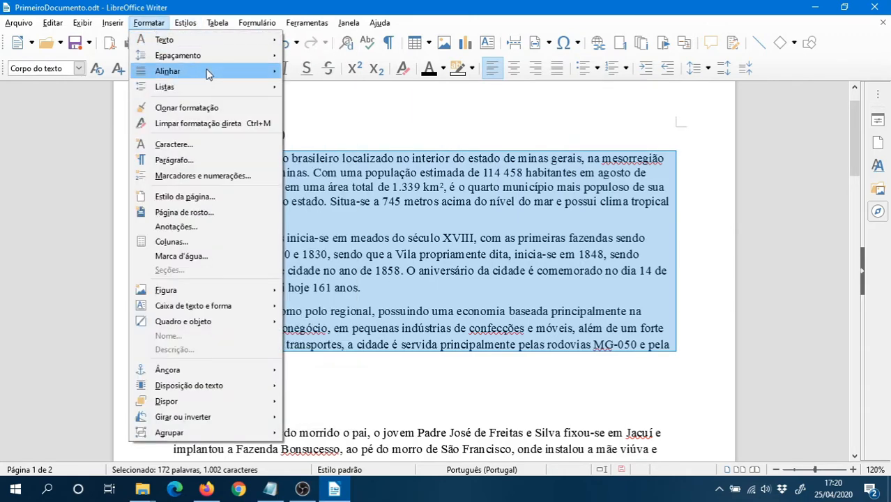
{"action": "mouse_move", "coordinate": [227, 58]}
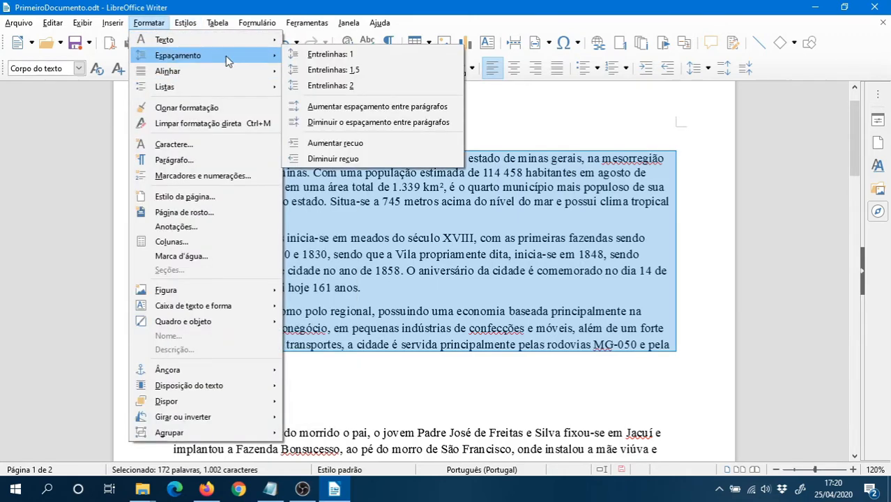
{"action": "left_click", "coordinate": [322, 144]}
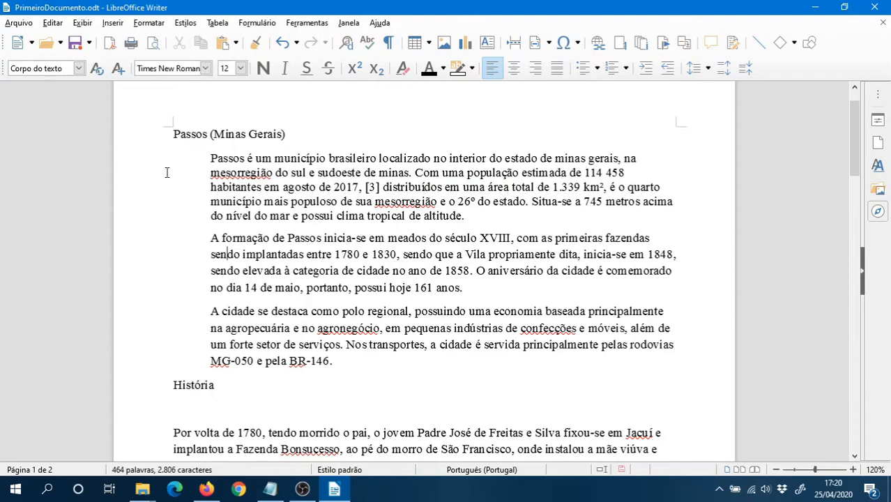
{"action": "scroll", "coordinate": [268, 337], "scroll_direction": "down", "scroll_amount": 2}
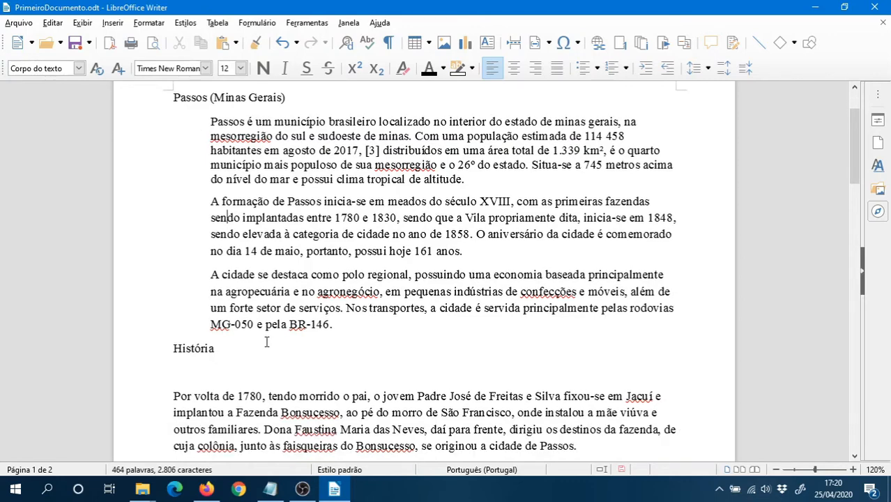
{"action": "scroll", "coordinate": [227, 262], "scroll_direction": "up", "scroll_amount": 2}
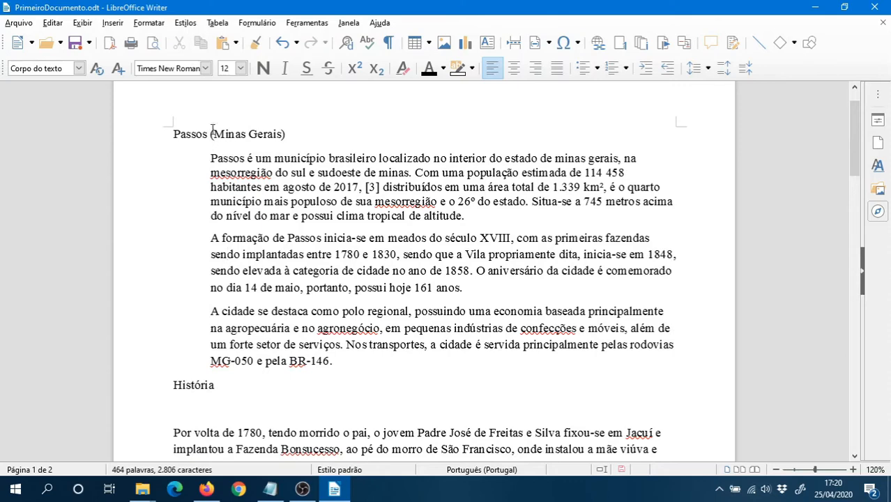
Decrease the indent of the three indented body paragraphs by one level.
{"action": "left_click_drag", "start_coordinate": [211, 158], "coordinate": [370, 359]}
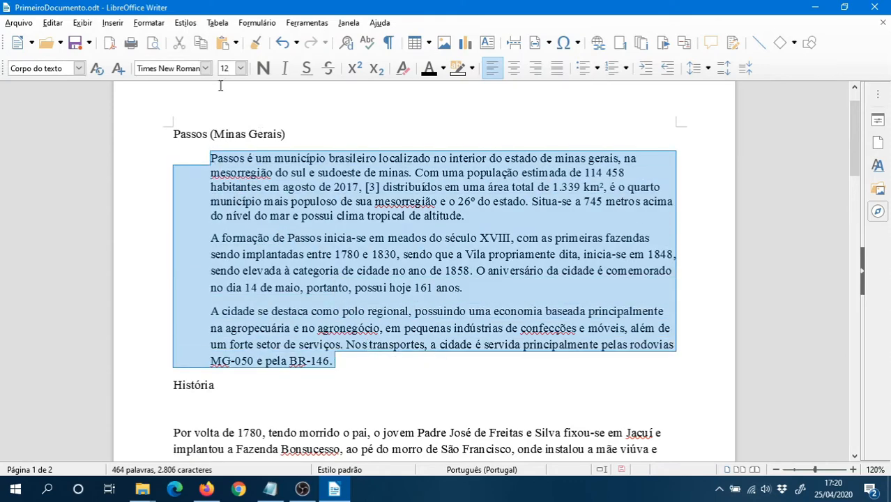
{"action": "left_click", "coordinate": [149, 22]}
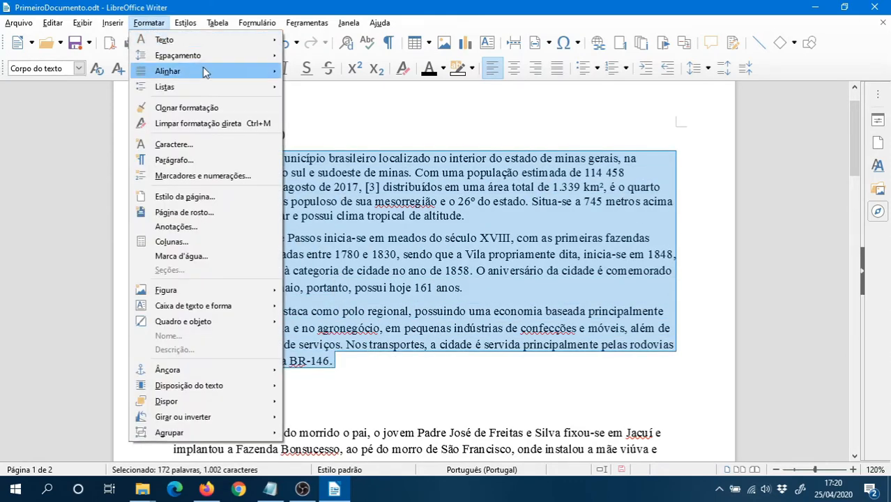
{"action": "mouse_move", "coordinate": [216, 59]}
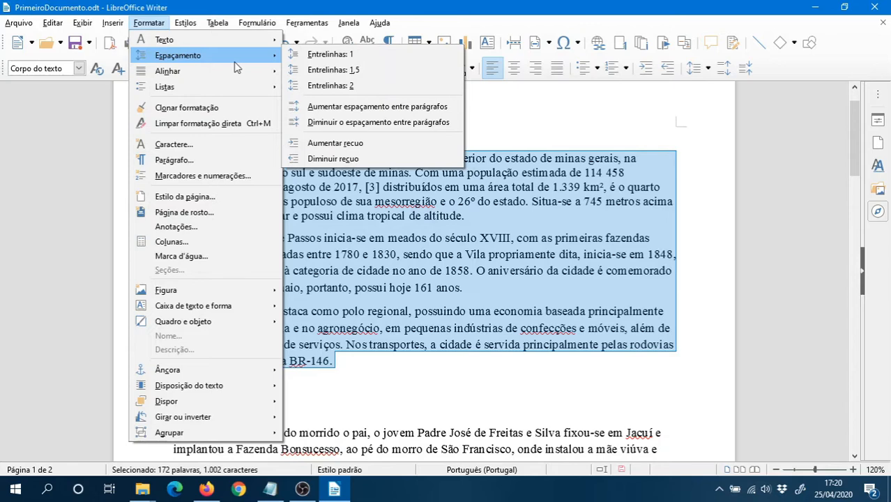
{"action": "left_click", "coordinate": [355, 159]}
Review the paragraph alignment options, and examine how the lines of the body paragraphs meet the left and right margins.
{"action": "left_click", "coordinate": [176, 159]}
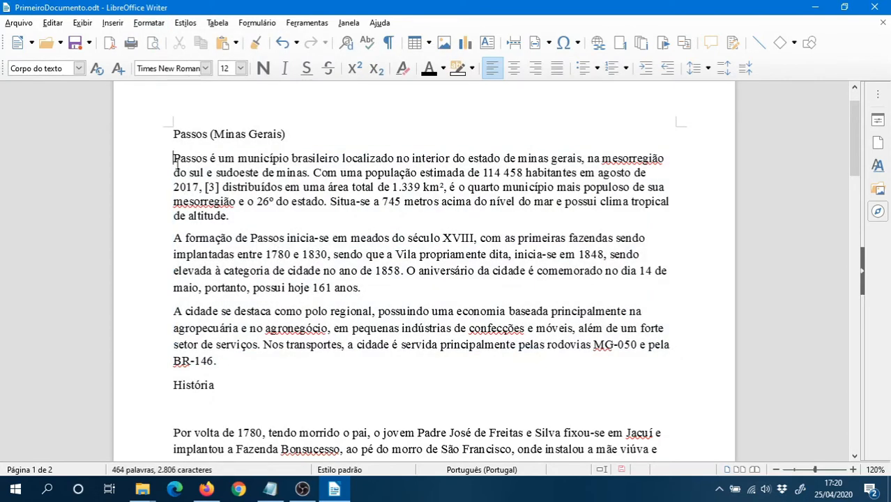
{"action": "left_click_drag", "start_coordinate": [176, 159], "coordinate": [297, 355]}
{"action": "left_click", "coordinate": [148, 23]}
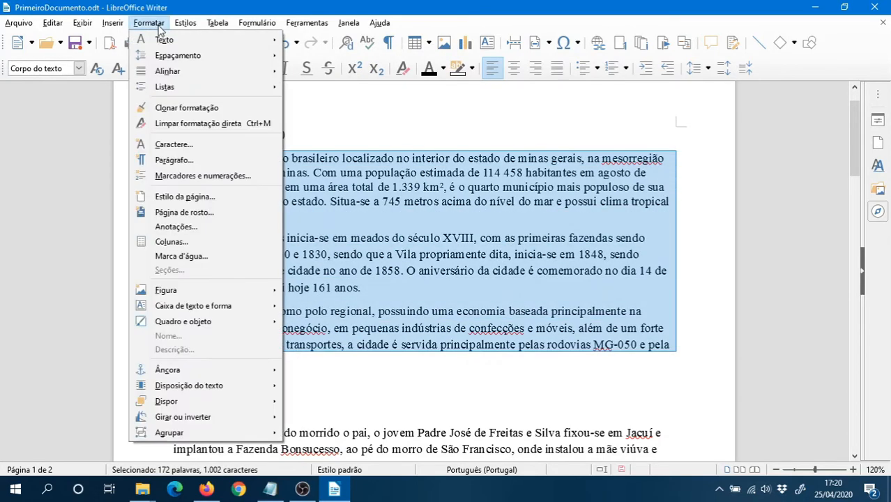
{"action": "mouse_move", "coordinate": [242, 76]}
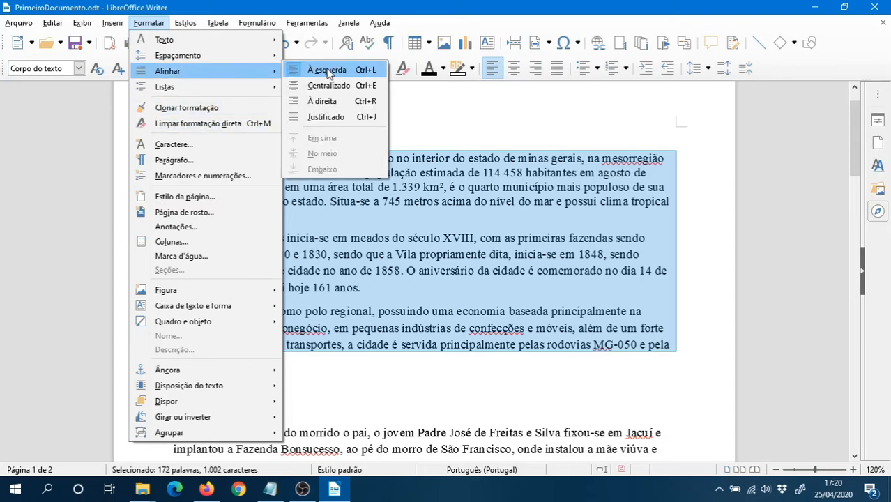
{"action": "left_click", "coordinate": [580, 175]}
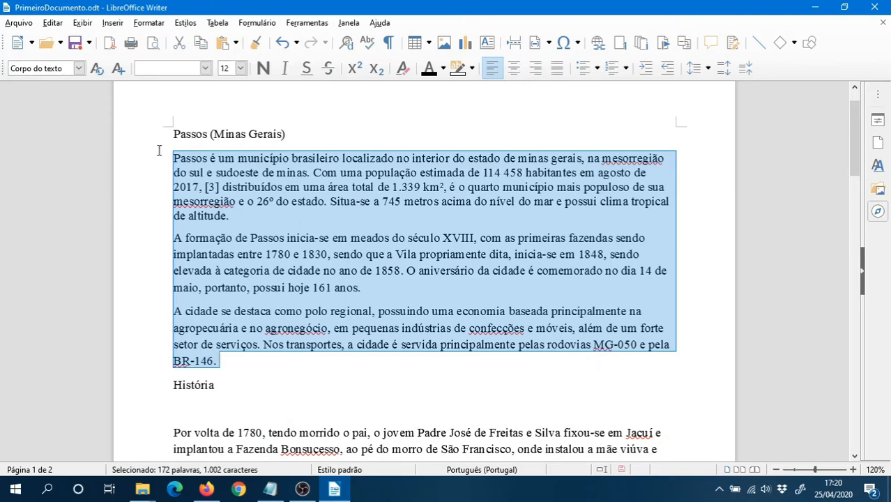
{"action": "scroll", "coordinate": [188, 164], "scroll_direction": "down", "scroll_amount": 3}
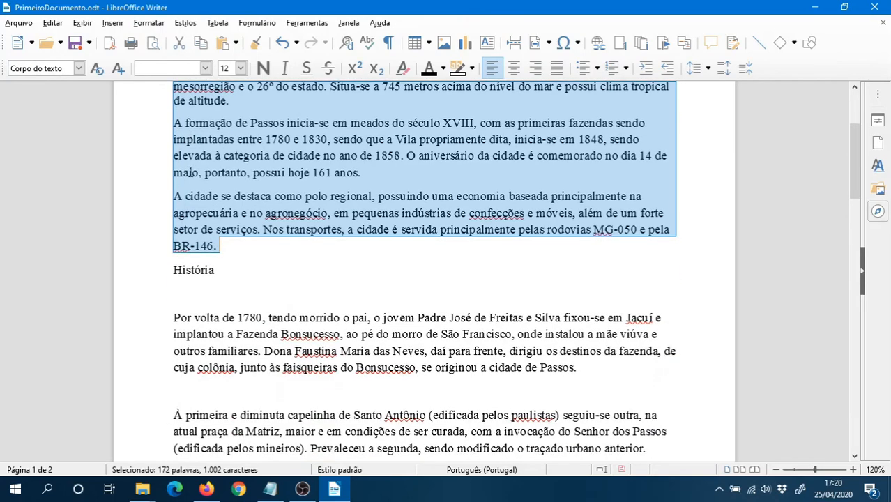
{"action": "scroll", "coordinate": [189, 172], "scroll_direction": "down", "scroll_amount": 3}
{"action": "scroll", "coordinate": [188, 173], "scroll_direction": "up", "scroll_amount": 5}
{"action": "left_click", "coordinate": [521, 186]}
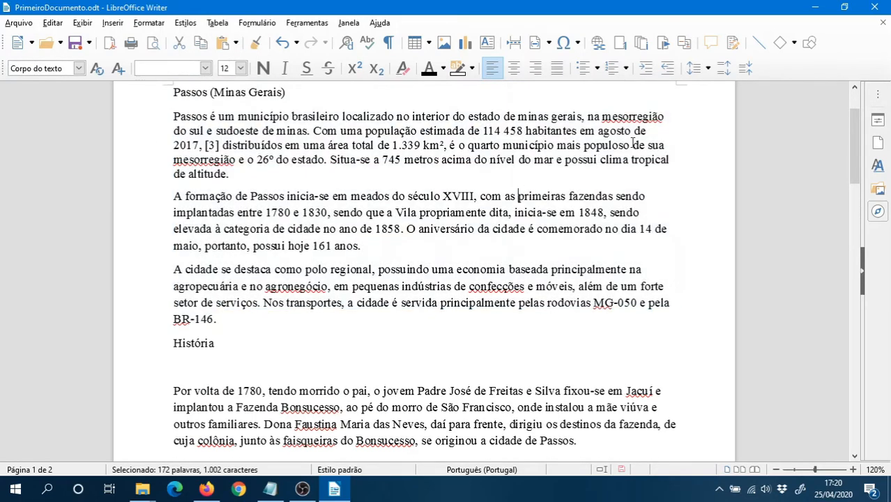
{"action": "scroll", "coordinate": [670, 199], "scroll_direction": "down", "scroll_amount": 3}
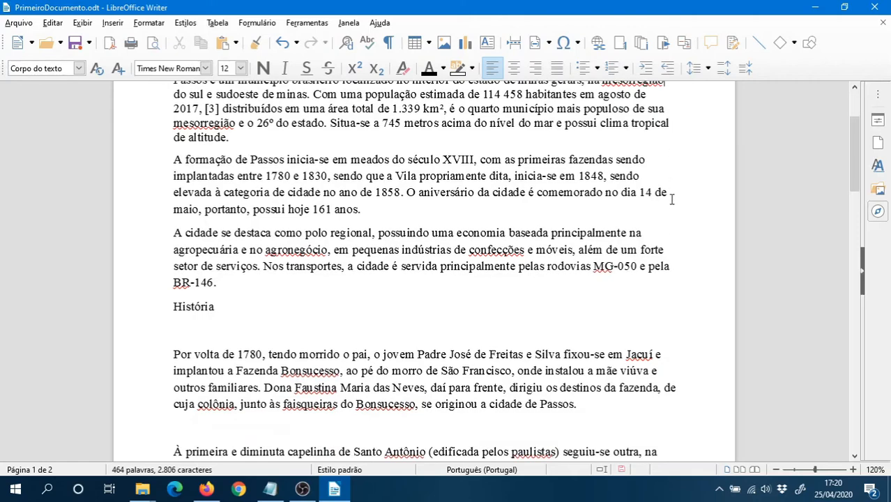
{"action": "scroll", "coordinate": [669, 211], "scroll_direction": "up", "scroll_amount": 3}
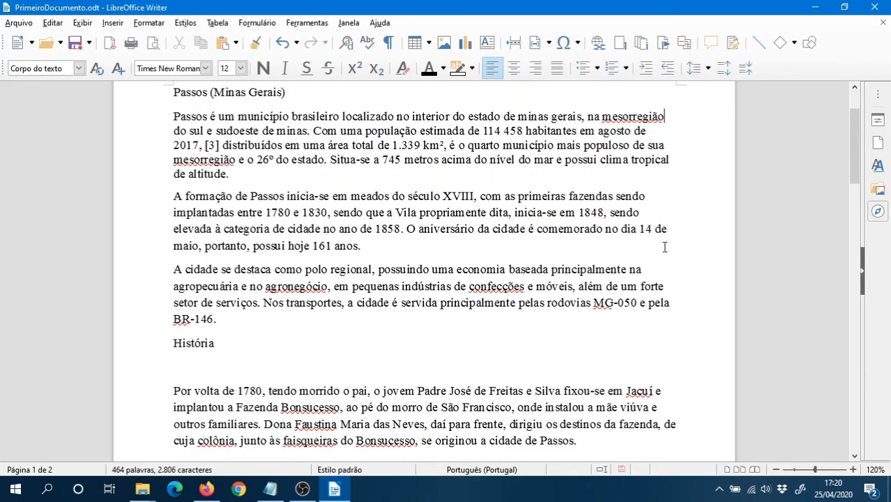
{"action": "left_click", "coordinate": [674, 123]}
Align the three body paragraphs below the title and the História heading to the right.
{"action": "left_click_drag", "start_coordinate": [173, 117], "coordinate": [338, 334]}
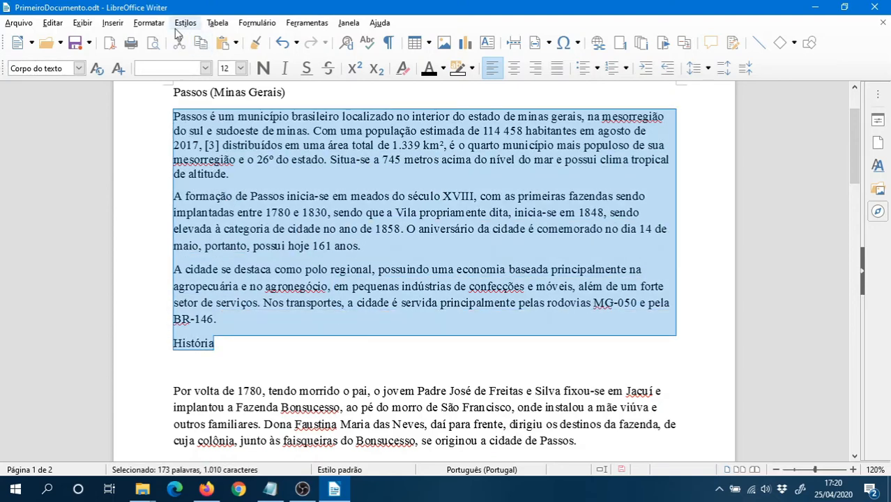
{"action": "left_click", "coordinate": [149, 23]}
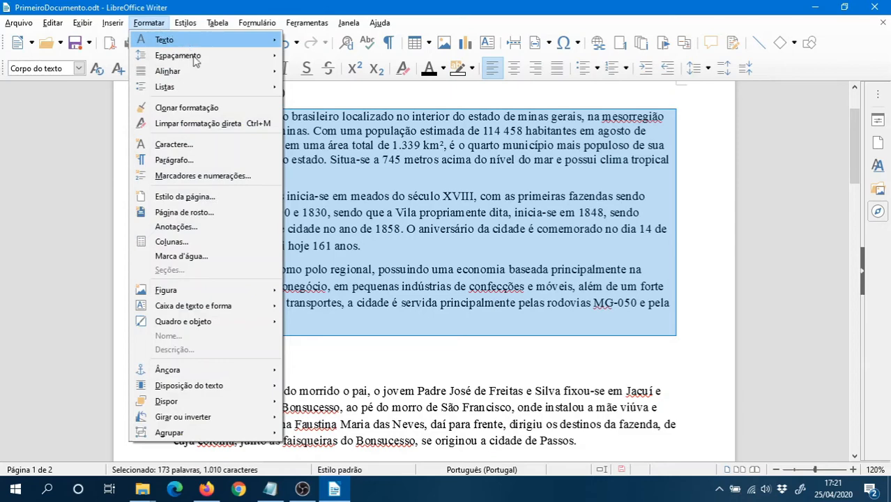
{"action": "mouse_move", "coordinate": [222, 68]}
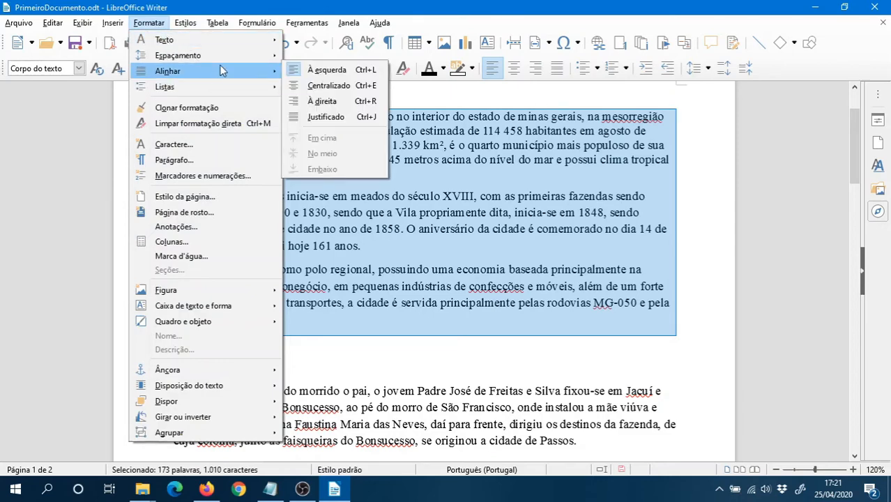
{"action": "left_click", "coordinate": [349, 106]}
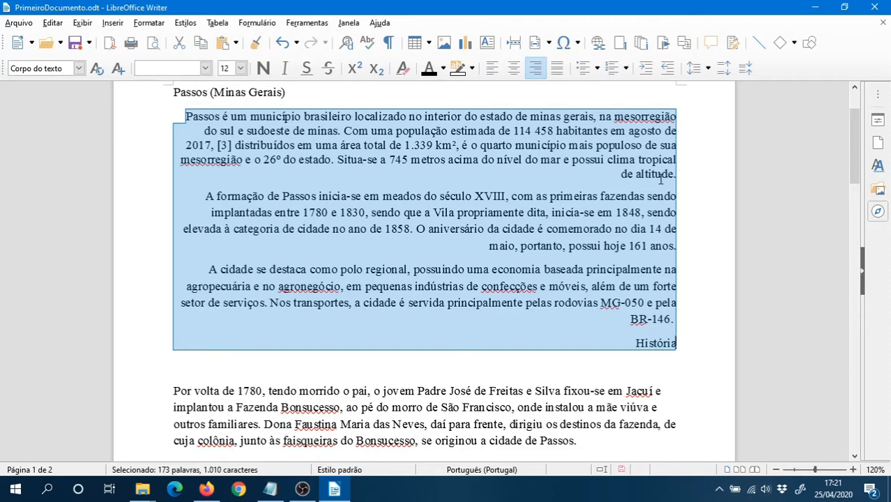
Center the three body paragraphs below the title and the História heading.
{"action": "left_click", "coordinate": [159, 23]}
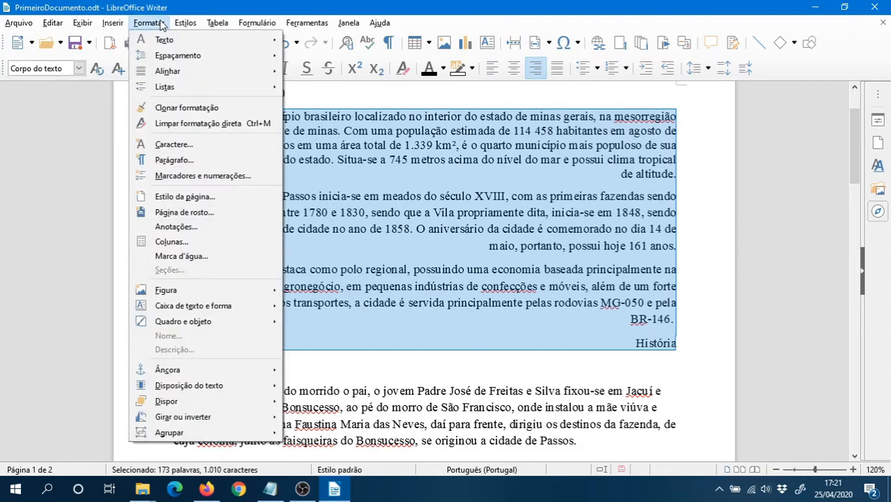
{"action": "mouse_move", "coordinate": [273, 75]}
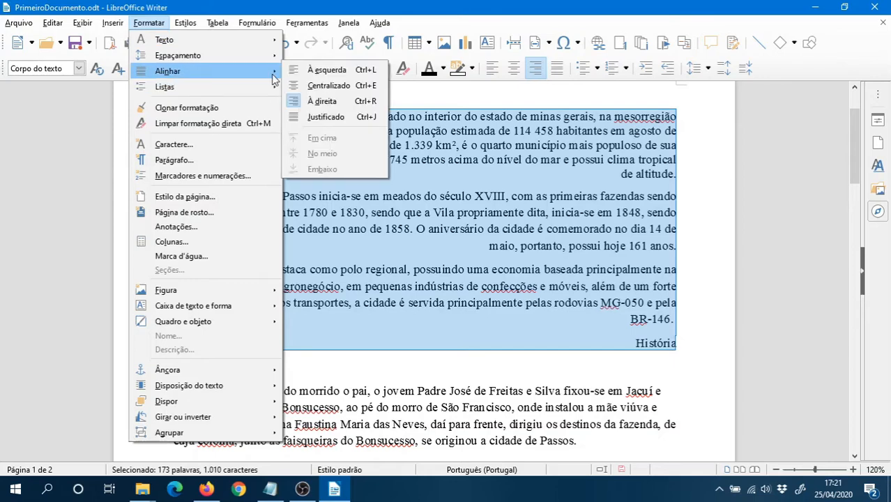
{"action": "left_click", "coordinate": [325, 85]}
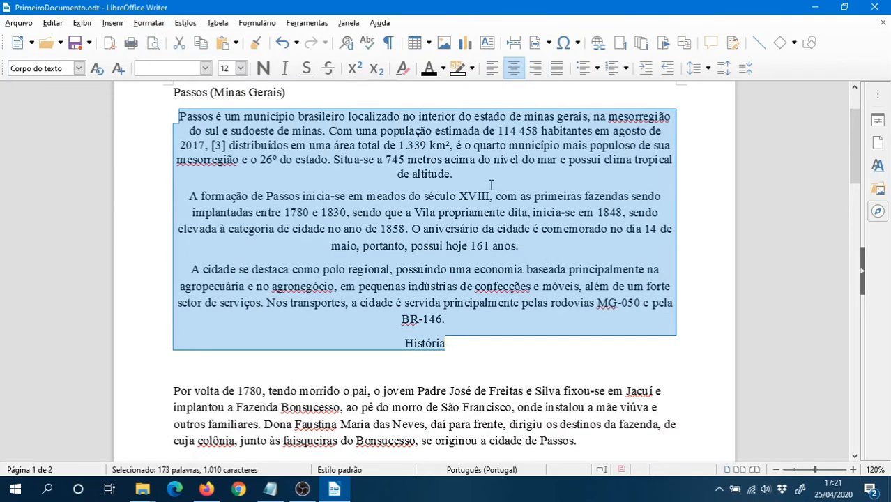
Justify the three body paragraphs below the title and the História heading.
{"action": "left_click", "coordinate": [149, 23]}
{"action": "mouse_move", "coordinate": [209, 61]}
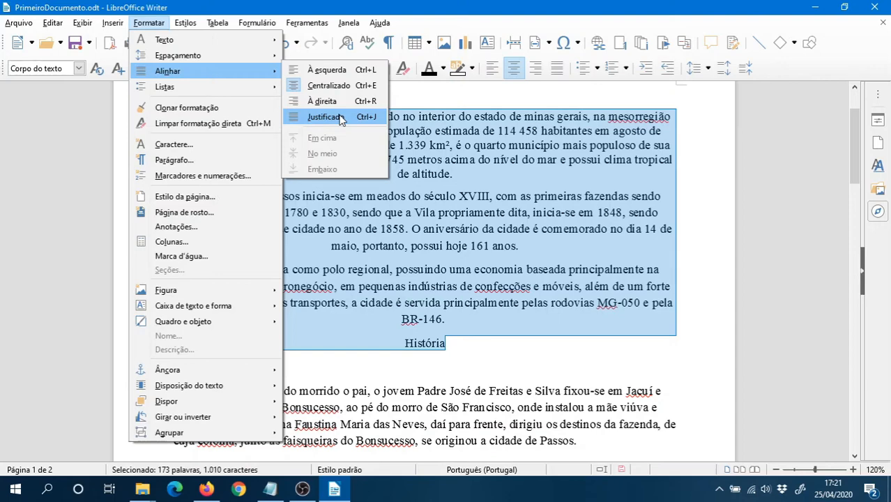
{"action": "left_click", "coordinate": [325, 117]}
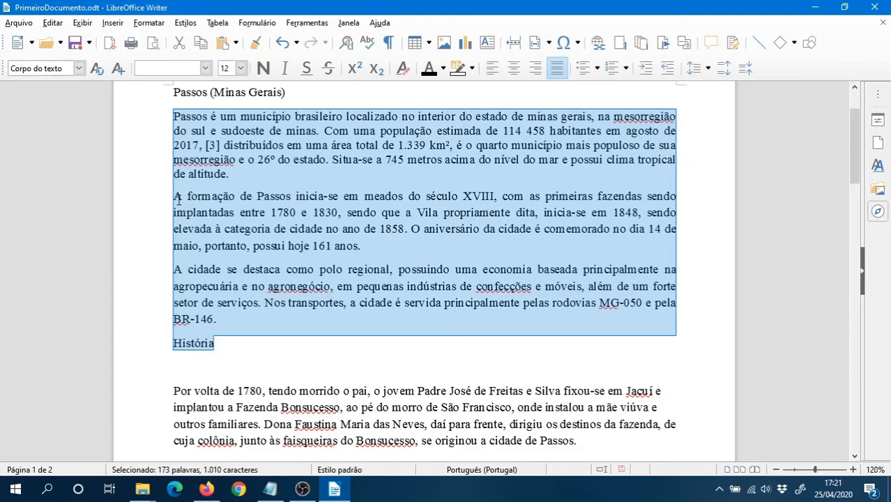
Format the three body paragraphs between the title and the História heading as a bulleted list.
{"action": "left_click", "coordinate": [149, 22]}
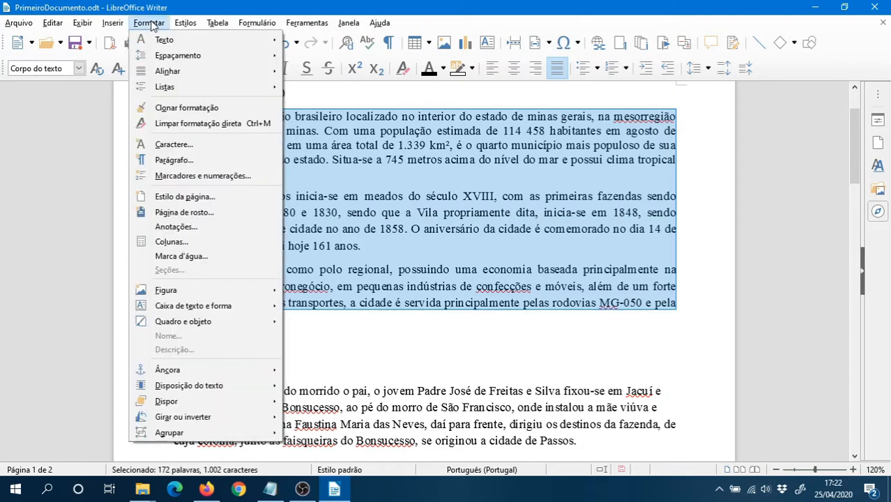
{"action": "mouse_move", "coordinate": [216, 88]}
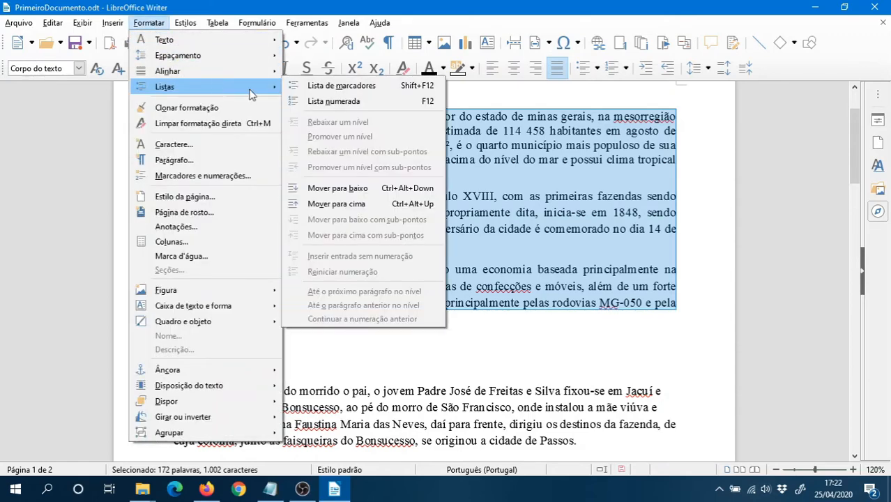
{"action": "left_click", "coordinate": [342, 86]}
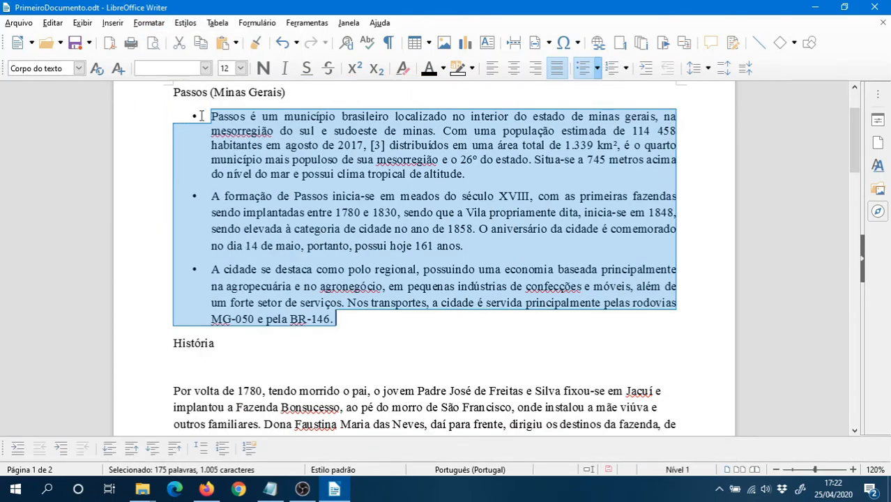
Format the three body paragraphs between the title and the História heading as a numbered list.
{"action": "left_click", "coordinate": [158, 24]}
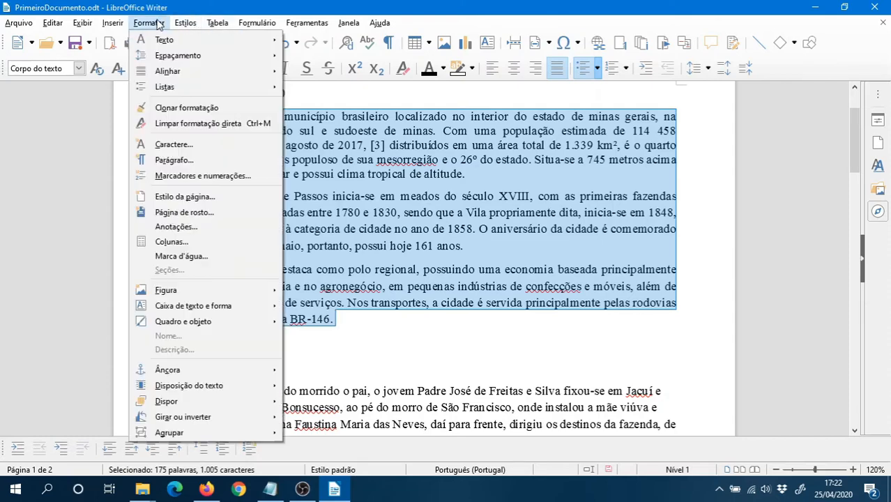
{"action": "mouse_move", "coordinate": [207, 87]}
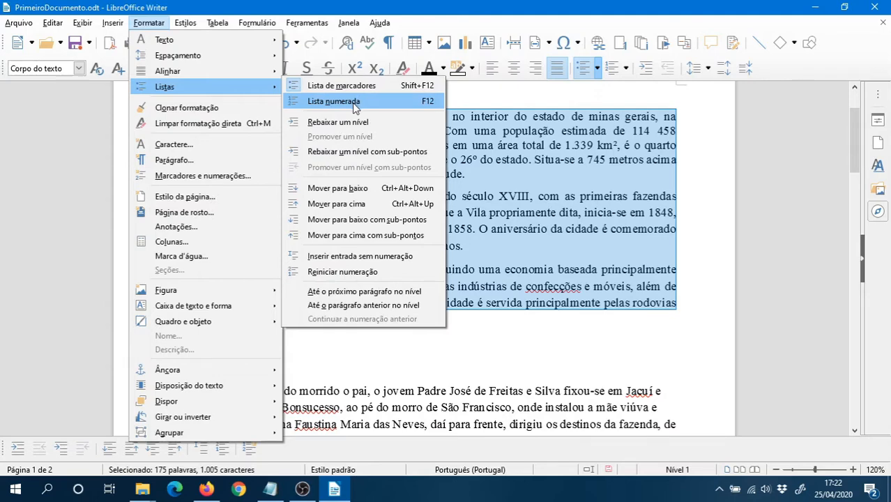
{"action": "left_click", "coordinate": [353, 102]}
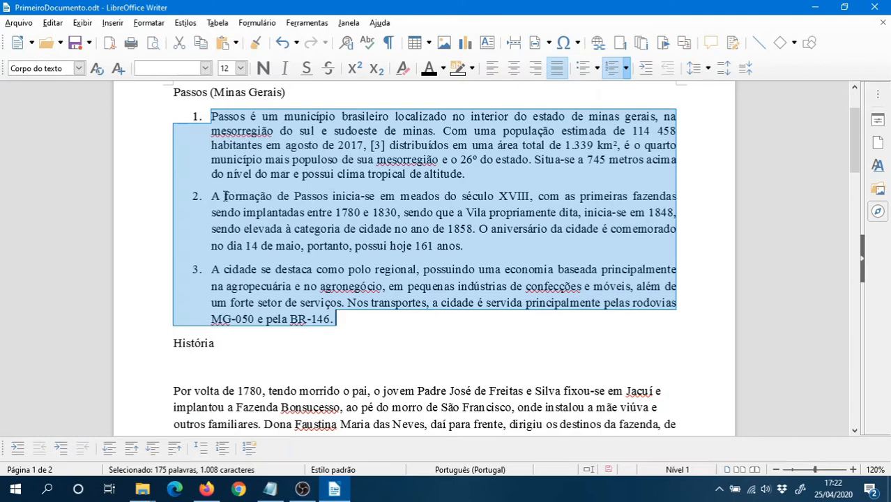
Demote the second list item, beginning "A formação de Passos", by one level.
{"action": "left_click", "coordinate": [212, 115]}
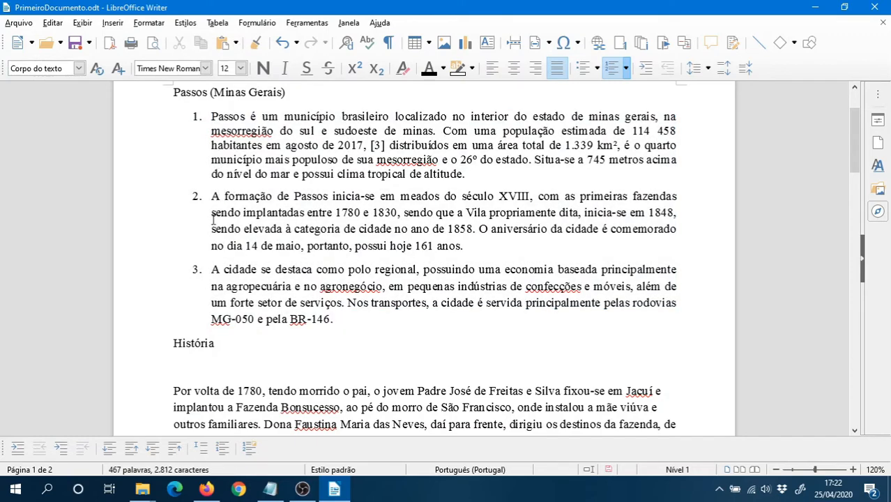
{"action": "left_click_drag", "start_coordinate": [212, 196], "coordinate": [481, 245]}
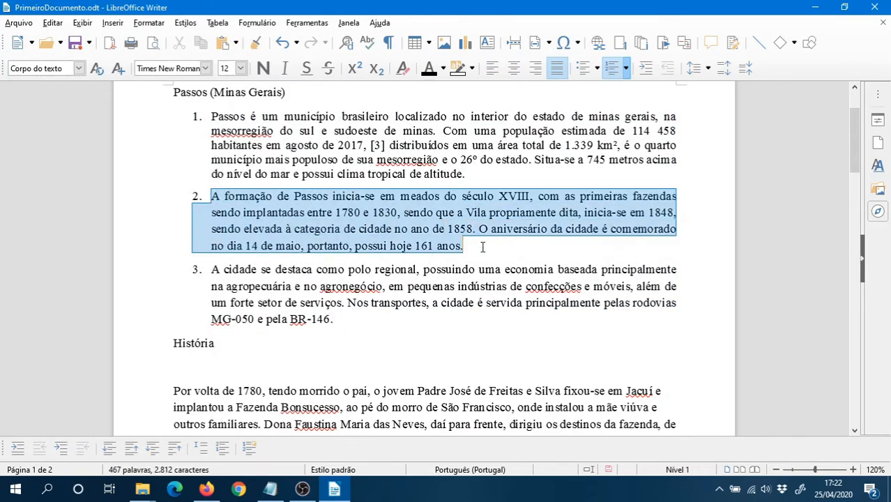
{"action": "left_click", "coordinate": [150, 23]}
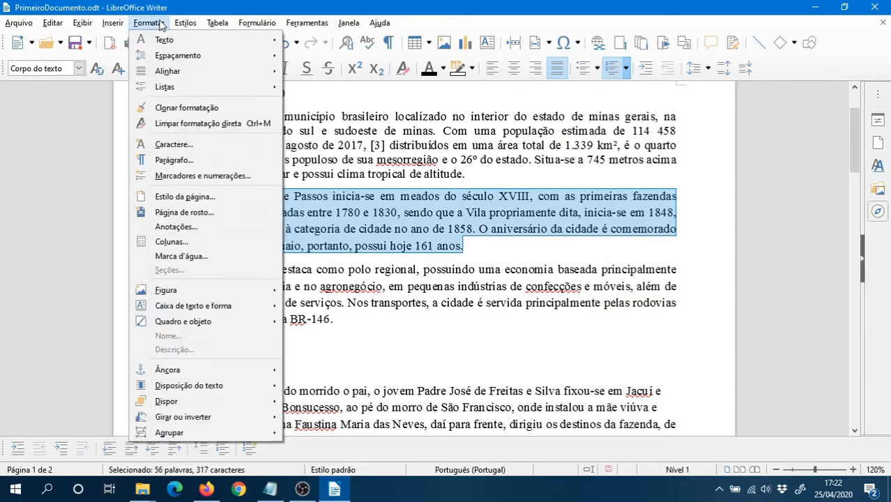
{"action": "left_click", "coordinate": [206, 192]}
{"action": "left_click", "coordinate": [206, 192]}
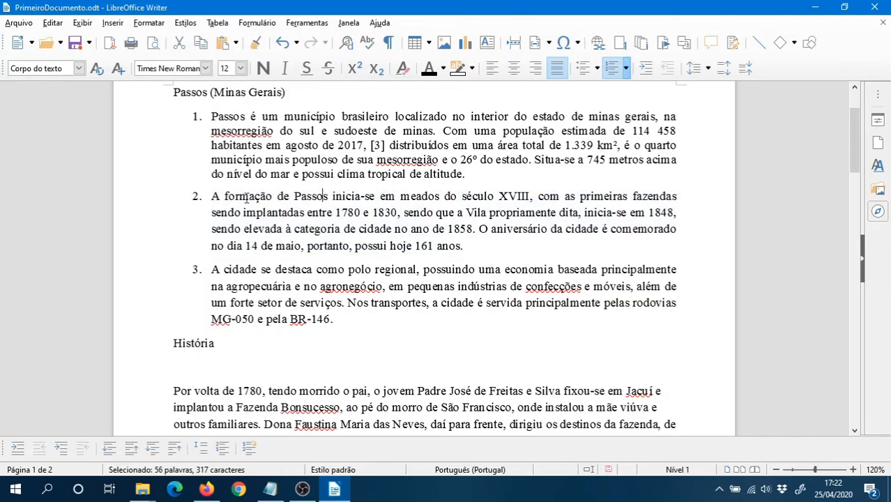
{"action": "left_click_drag", "start_coordinate": [206, 192], "coordinate": [467, 239]}
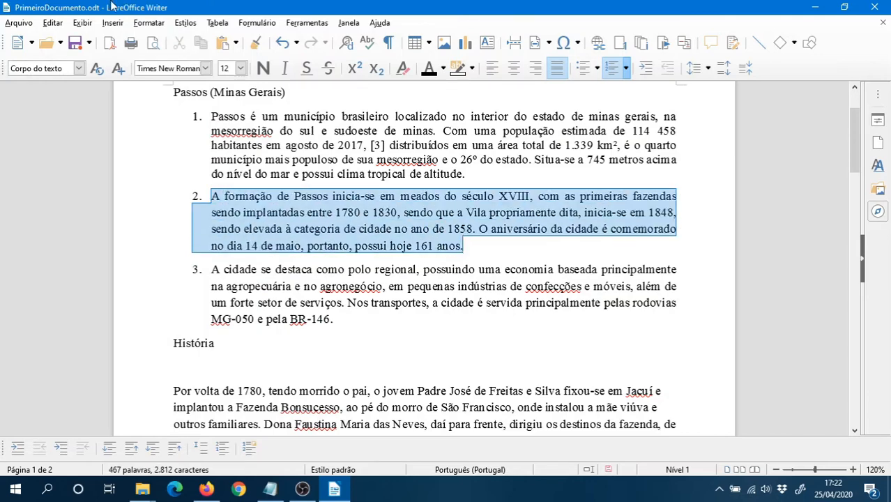
{"action": "left_click", "coordinate": [159, 25]}
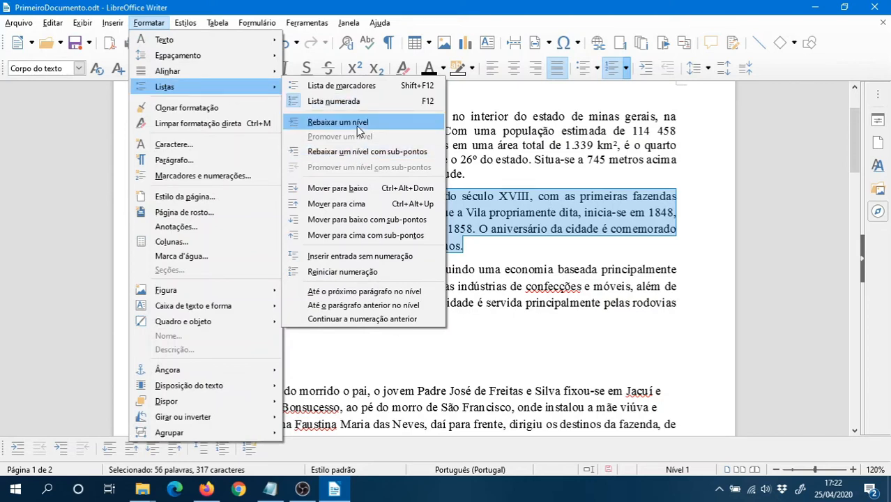
{"action": "left_click", "coordinate": [356, 126]}
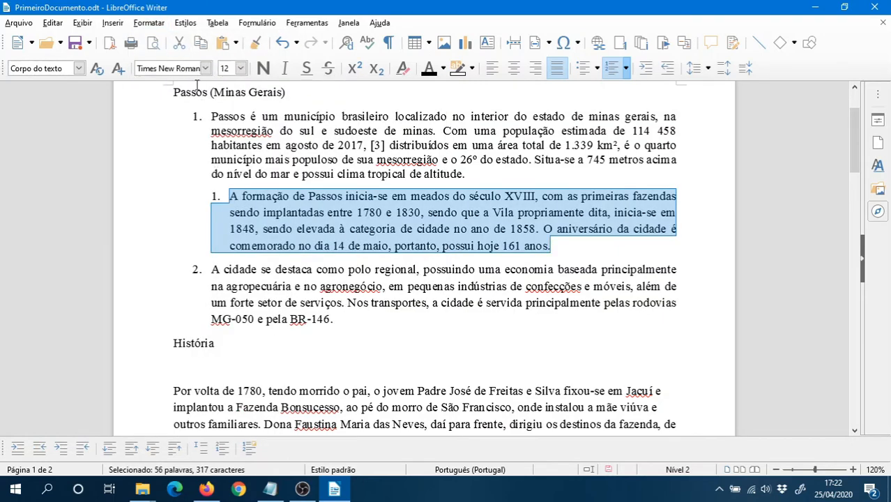
Review the bullet, numbering, position and image options, and apply the outline format "Numérico com todos os subníveis" to the list.
{"action": "left_click", "coordinate": [233, 196]}
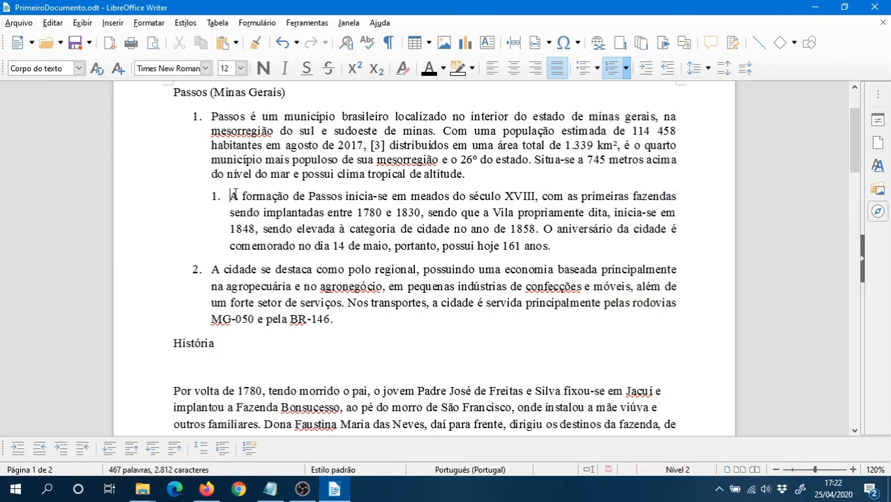
{"action": "left_click_drag", "start_coordinate": [230, 196], "coordinate": [558, 246]}
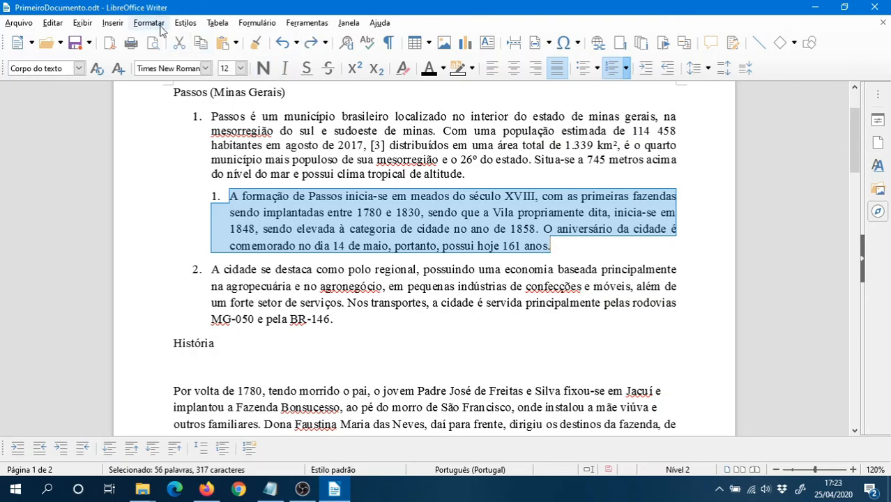
{"action": "left_click", "coordinate": [150, 23]}
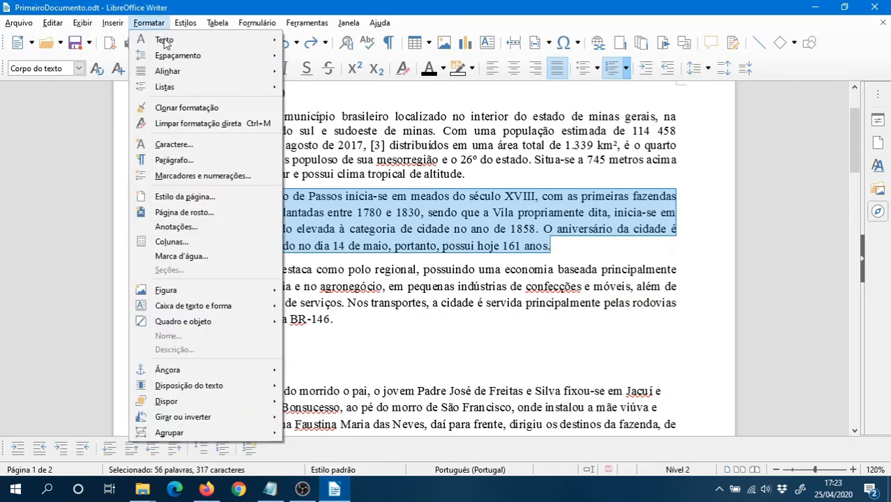
{"action": "left_click", "coordinate": [213, 181]}
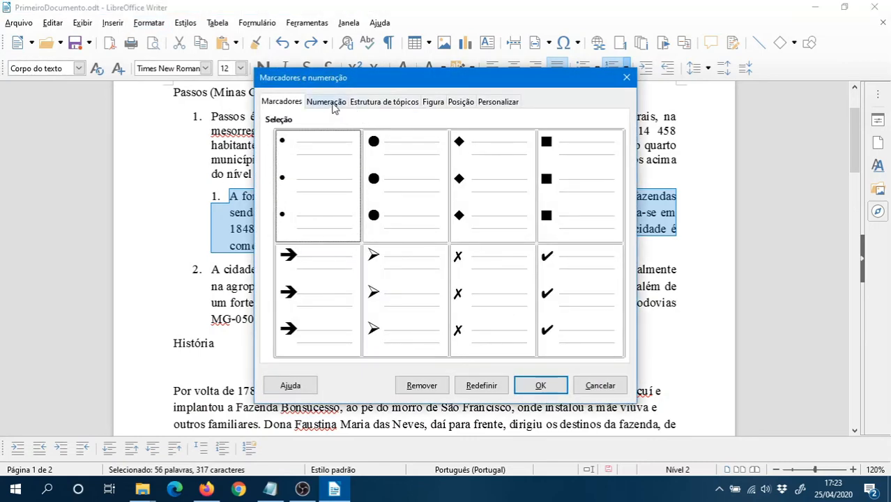
{"action": "left_click", "coordinate": [333, 107]}
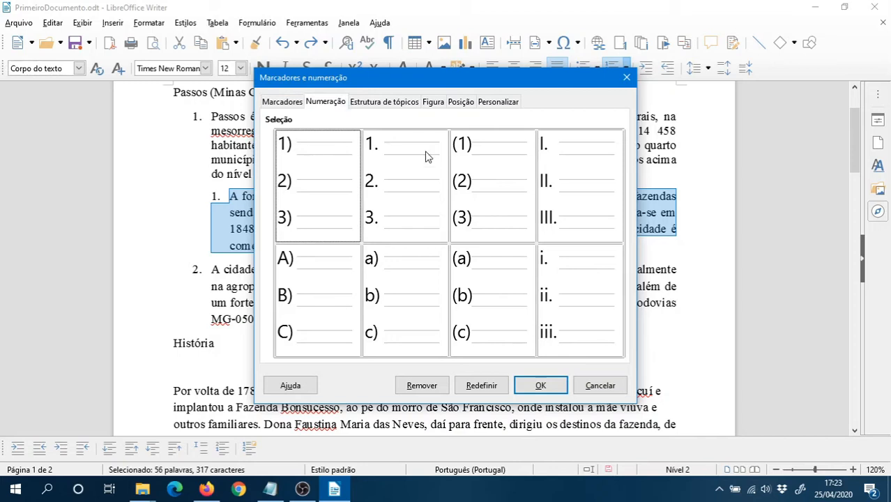
{"action": "left_click", "coordinate": [463, 103]}
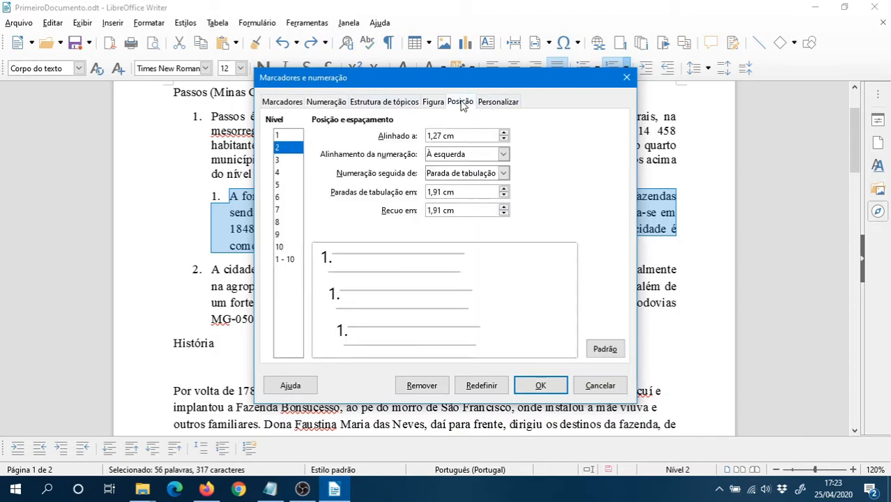
{"action": "left_click", "coordinate": [436, 103]}
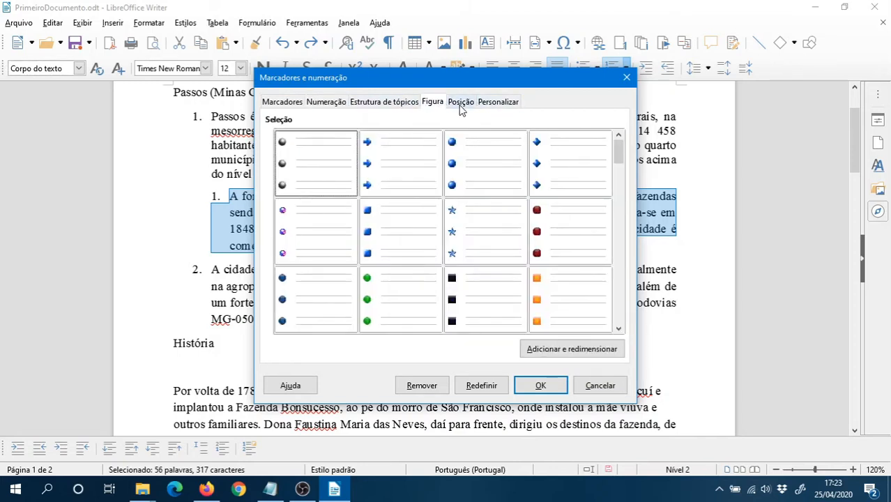
{"action": "left_click", "coordinate": [372, 104]}
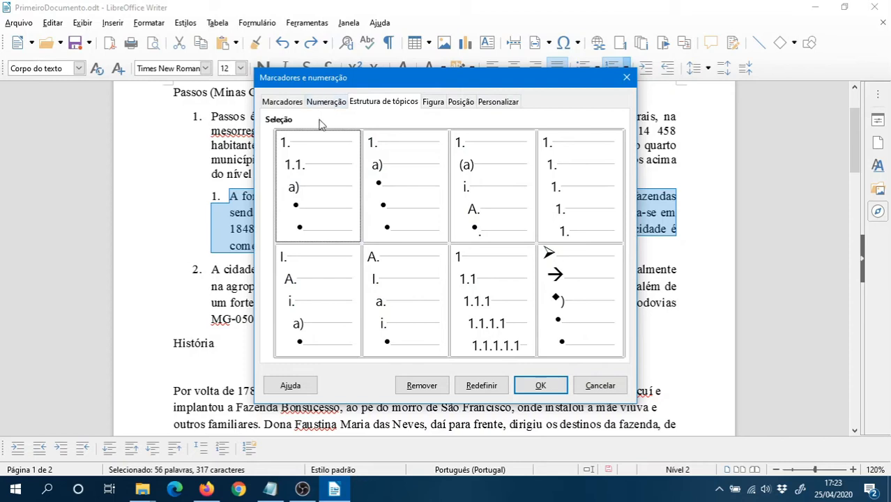
{"action": "left_click", "coordinate": [303, 183]}
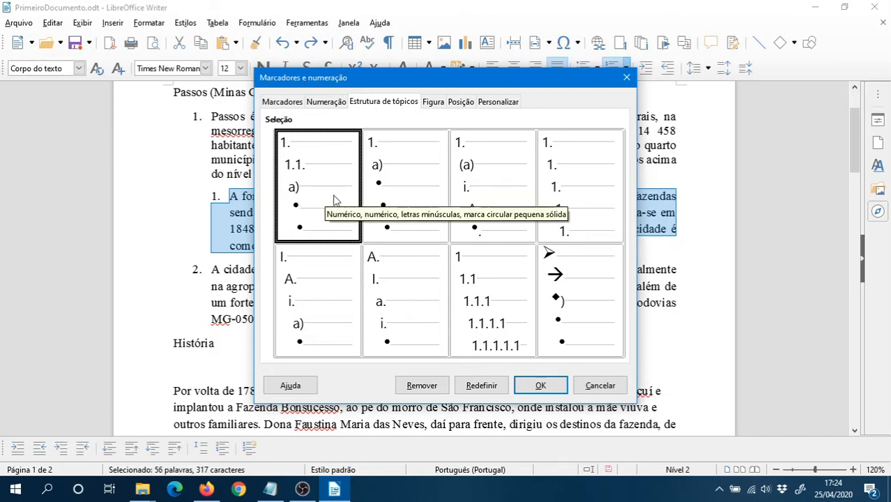
{"action": "left_click", "coordinate": [490, 315]}
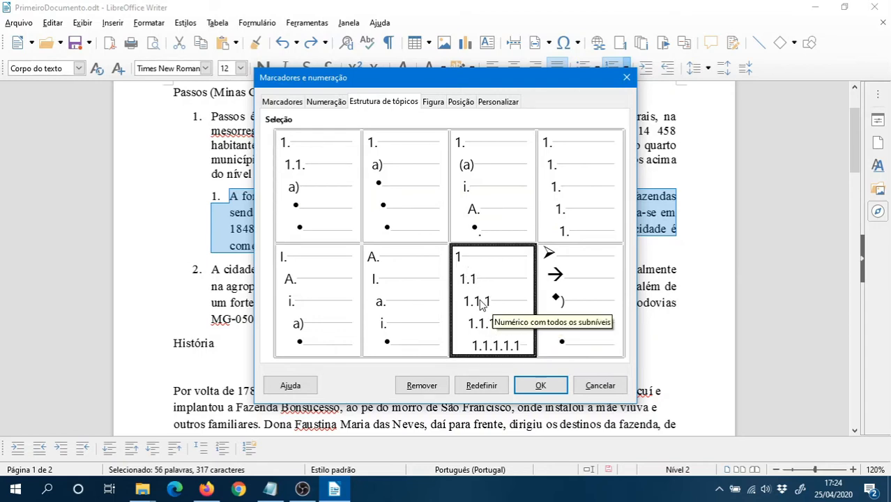
{"action": "left_click", "coordinate": [541, 386]}
{"action": "left_click", "coordinate": [223, 144]}
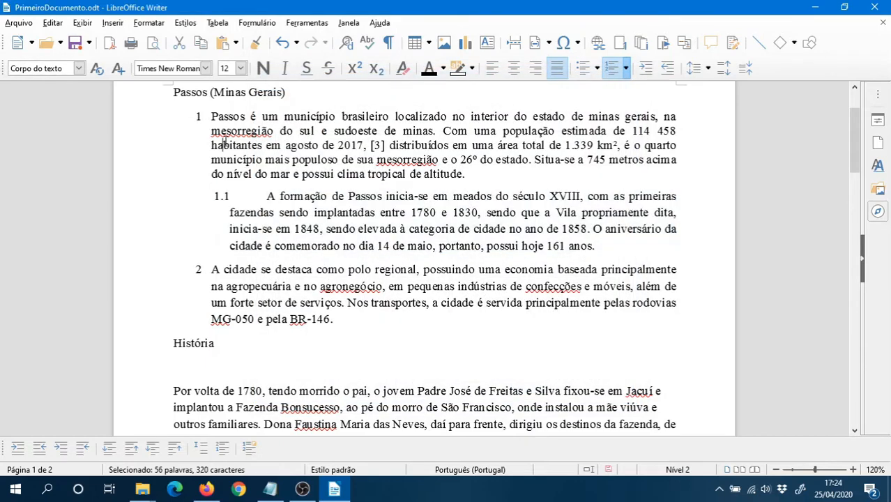
{"action": "left_click_drag", "start_coordinate": [213, 117], "coordinate": [266, 196]}
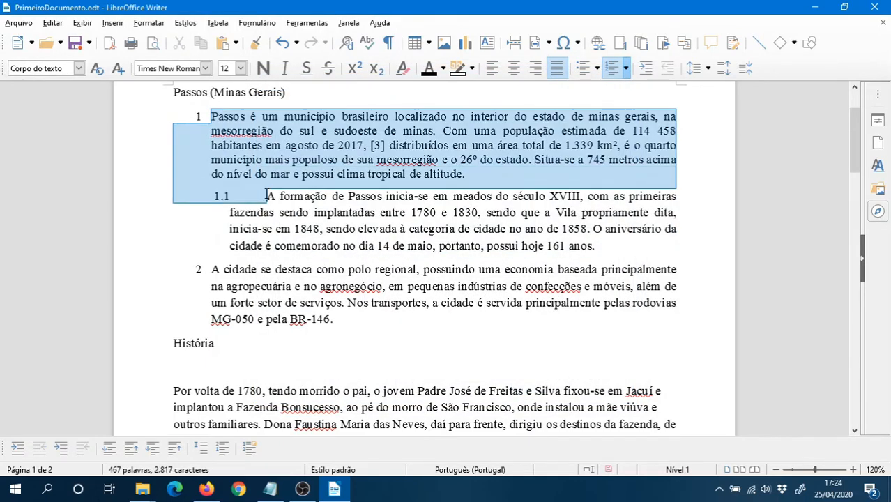
{"action": "left_click", "coordinate": [224, 271]}
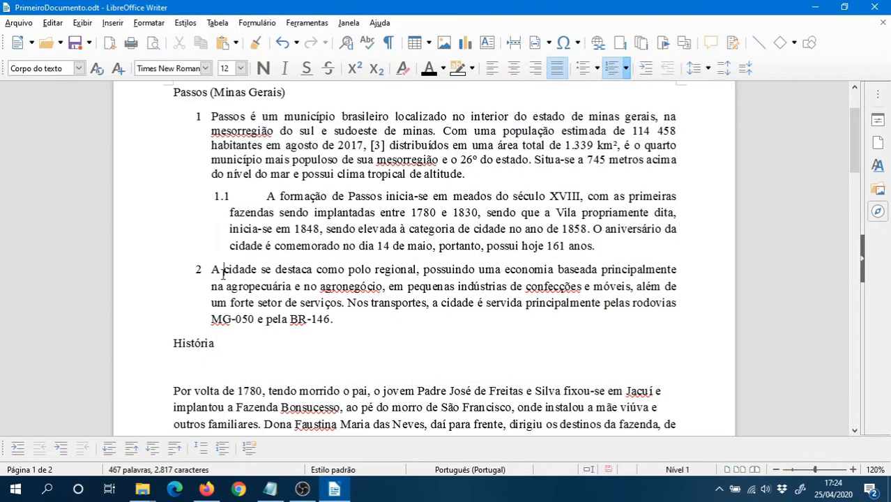
Add a second-level list item with the text "fdsaf" after the paragraph ending "161 anos.".
{"action": "left_click", "coordinate": [618, 246]}
{"action": "type", "text": "fds"}
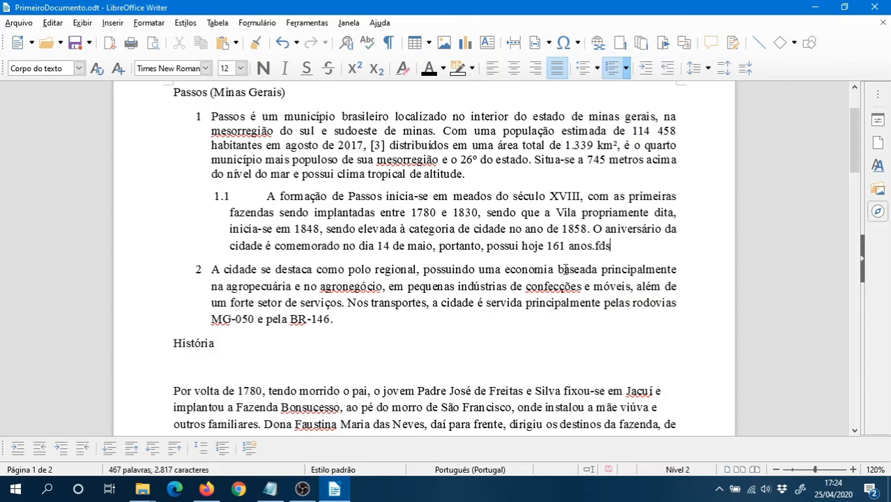
{"action": "key", "text": "BackSpace"}
{"action": "key", "text": "Return"}
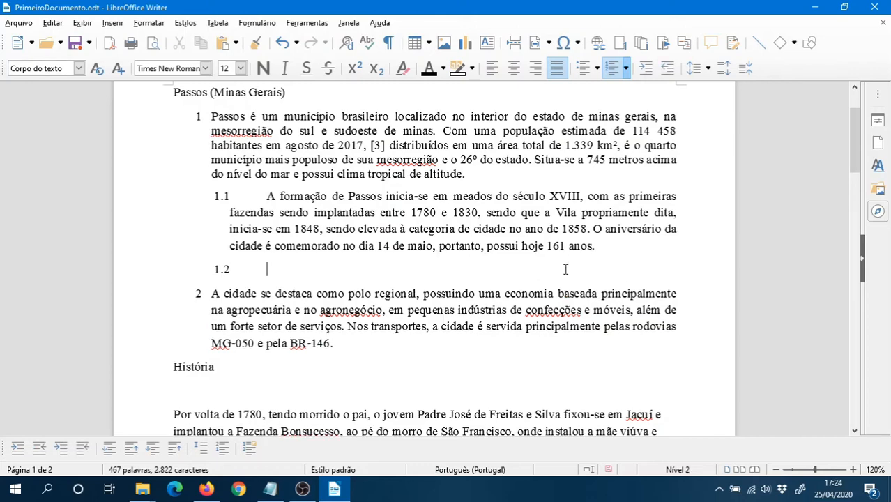
{"action": "type", "text": "fdsaf"}
Demote the "fdsaf" list item by one level.
{"action": "key", "text": "shift+Home"}
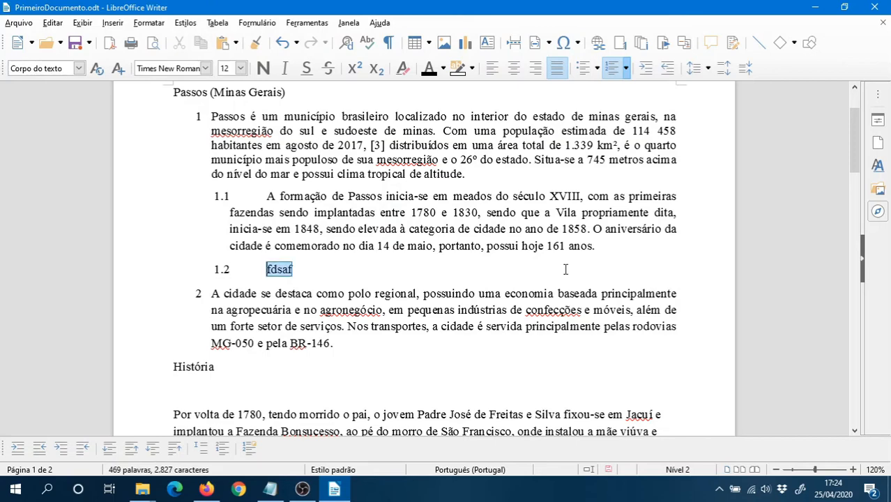
{"action": "left_click", "coordinate": [148, 22]}
{"action": "mouse_move", "coordinate": [216, 86]}
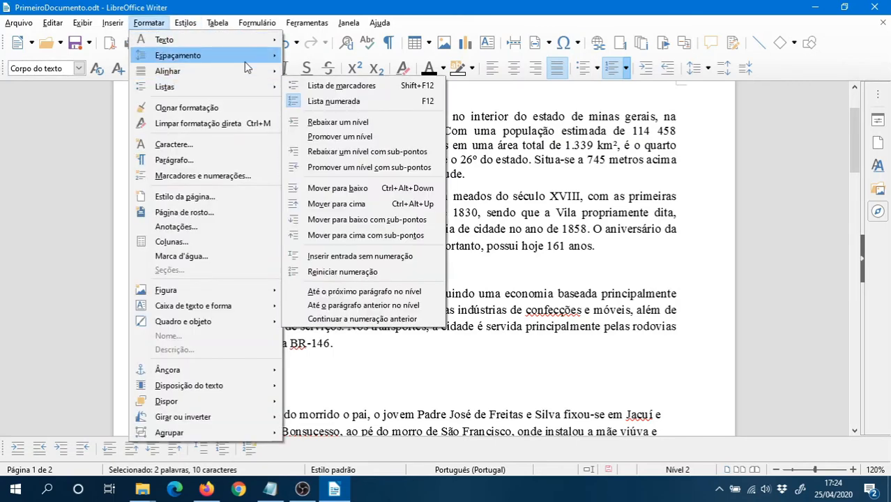
{"action": "left_click", "coordinate": [361, 125]}
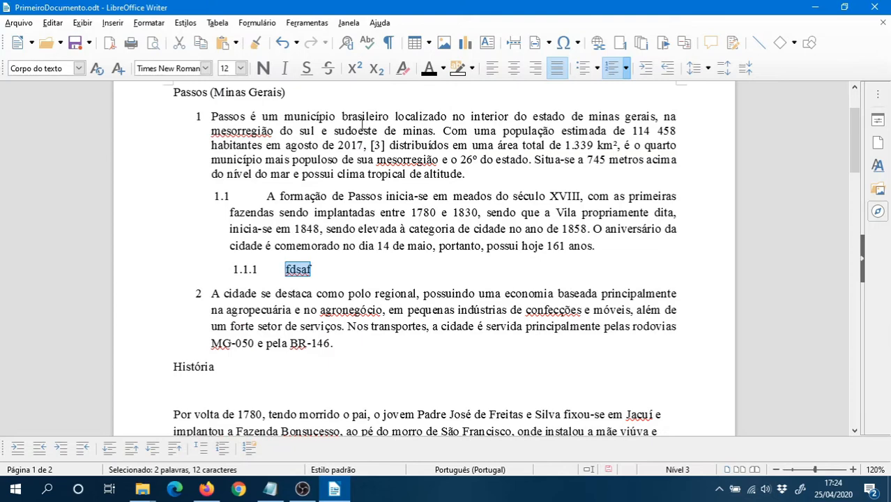
Promote the "fdsaf" list item by two levels so it becomes a first-level item.
{"action": "left_click", "coordinate": [148, 22]}
{"action": "mouse_move", "coordinate": [210, 88]}
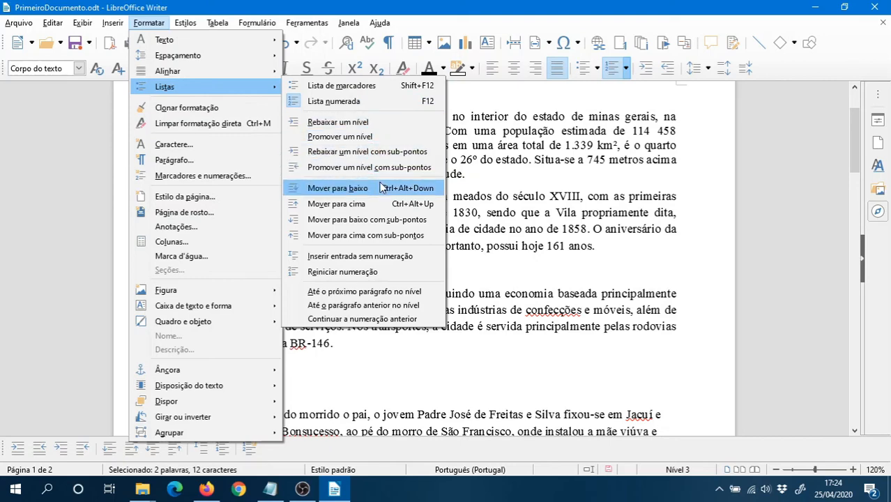
{"action": "left_click", "coordinate": [358, 136]}
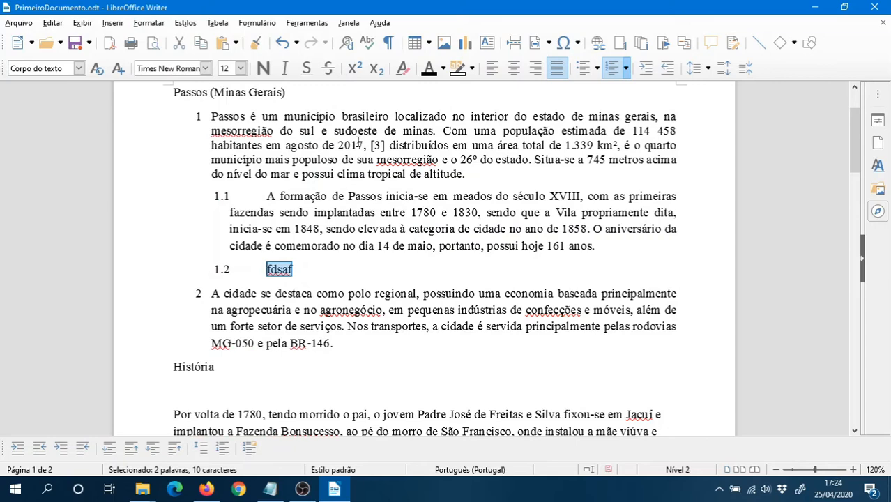
{"action": "left_click", "coordinate": [149, 23]}
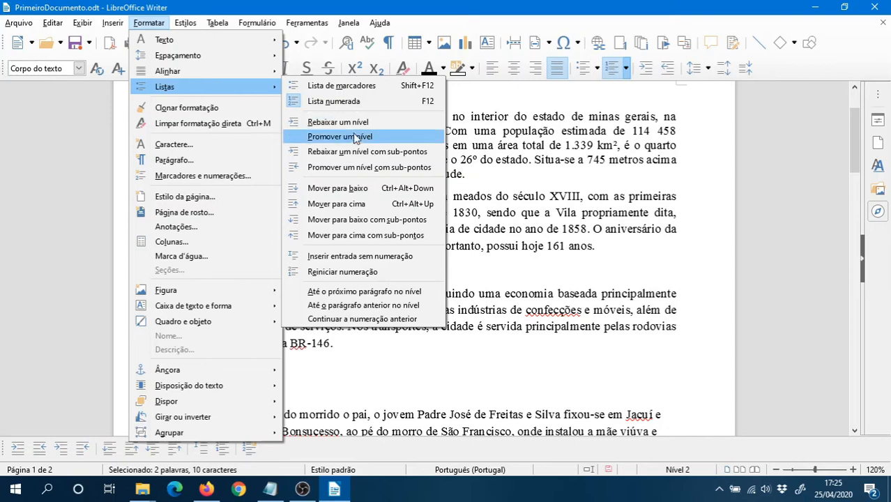
{"action": "left_click", "coordinate": [355, 137]}
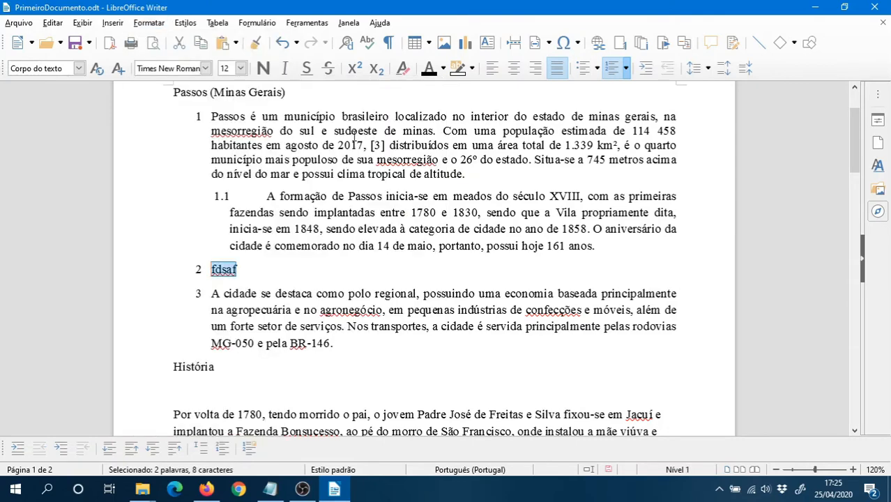
Delete the text "fdsaf" and remove the numbering from its emptied item.
{"action": "left_click", "coordinate": [250, 266]}
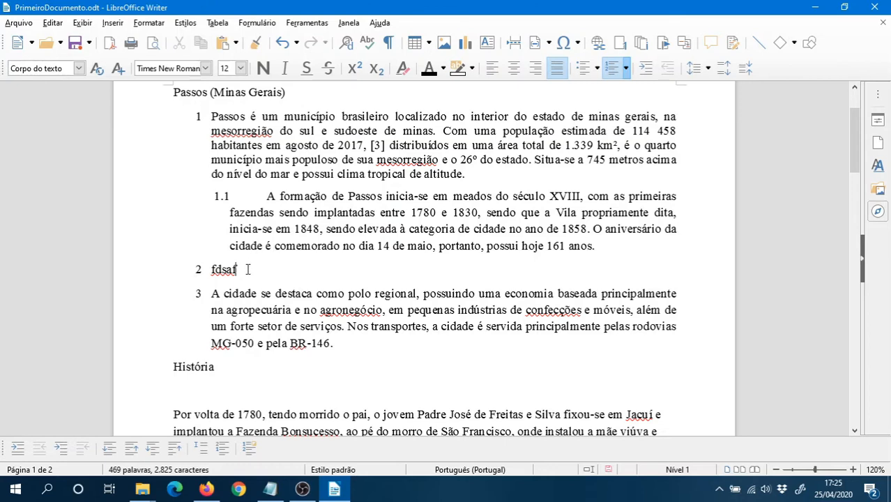
{"action": "key", "text": "BackSpace"}
{"action": "key", "text": "BackSpace"}
{"action": "key", "text": "BackSpace"}
{"action": "key", "text": "BackSpace"}
{"action": "key", "text": "BackSpace"}
{"action": "key", "text": "BackSpace"}
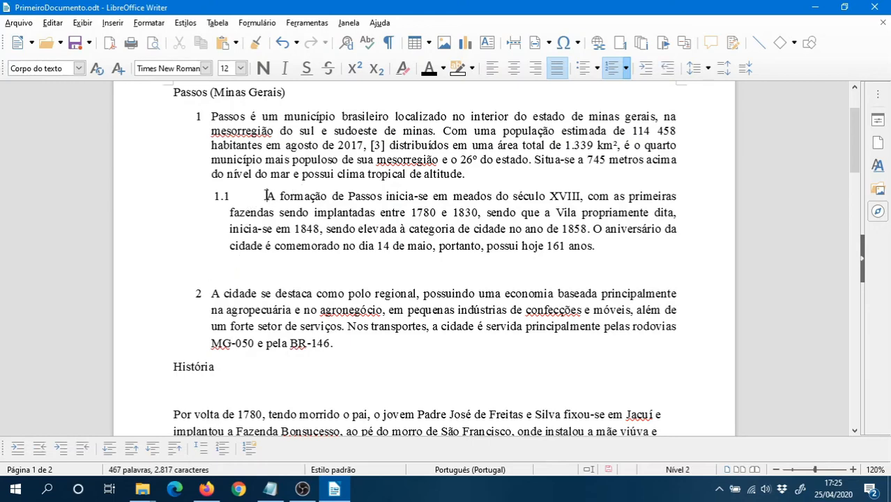
Make the paragraph beginning "A formação de Passos" a first-level numbered item and delete the empty line below it.
{"action": "key", "text": "BackSpace"}
{"action": "key", "text": "BackSpace"}
{"action": "key", "text": "Return"}
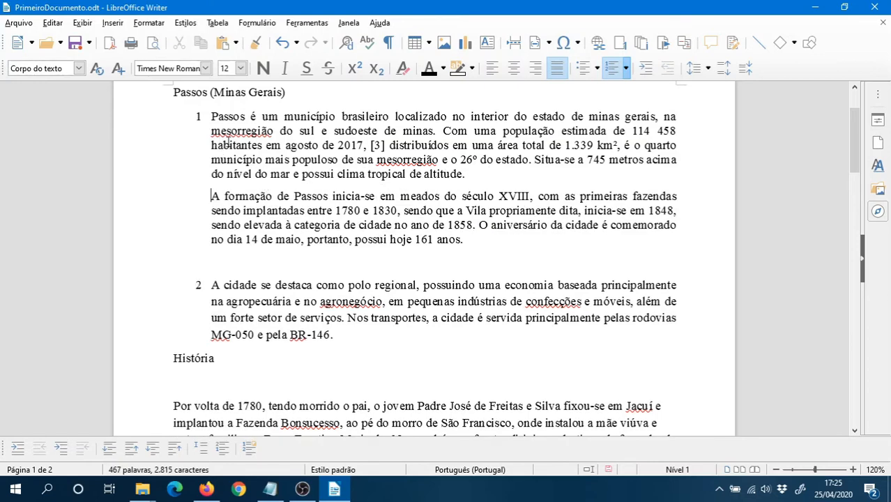
{"action": "key", "text": "BackSpace"}
{"action": "key", "text": "Return"}
{"action": "left_click_drag", "start_coordinate": [209, 116], "coordinate": [257, 174]}
{"action": "left_click", "coordinate": [273, 249]}
{"action": "key", "text": "Delete"}
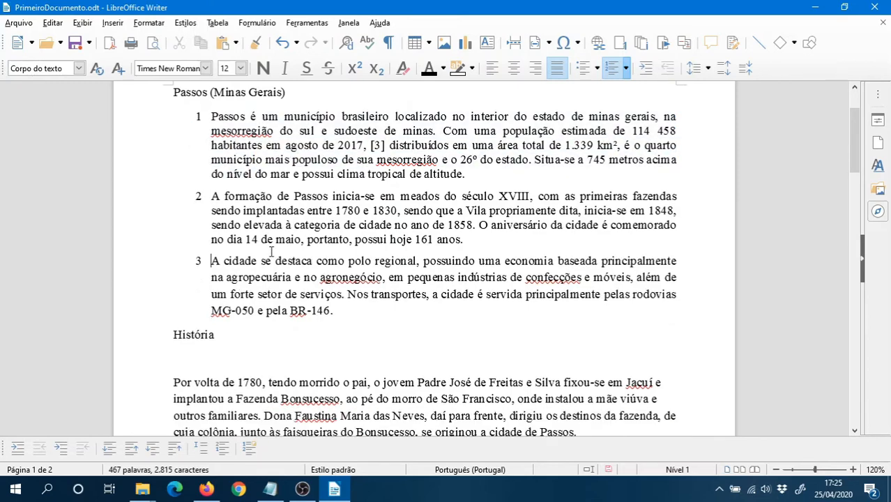
Replace the numbering of the three body paragraphs with the blue square image bullets.
{"action": "left_click_drag", "start_coordinate": [211, 117], "coordinate": [388, 304]}
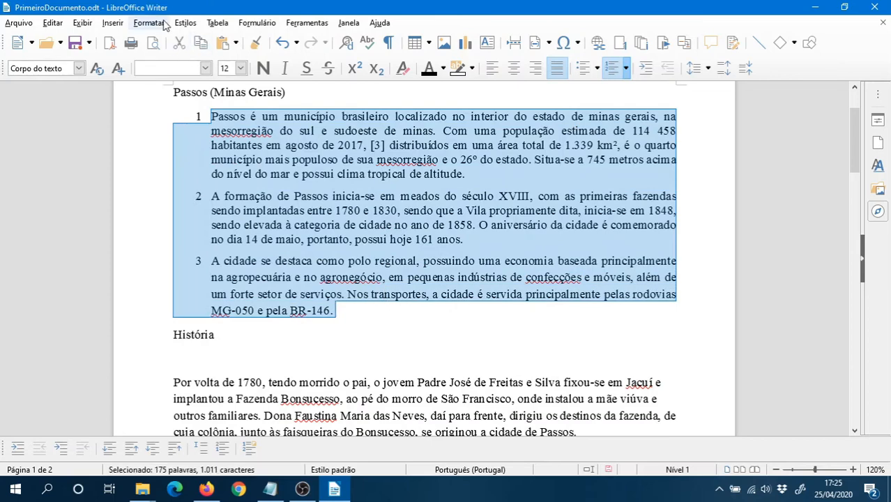
{"action": "left_click", "coordinate": [149, 22]}
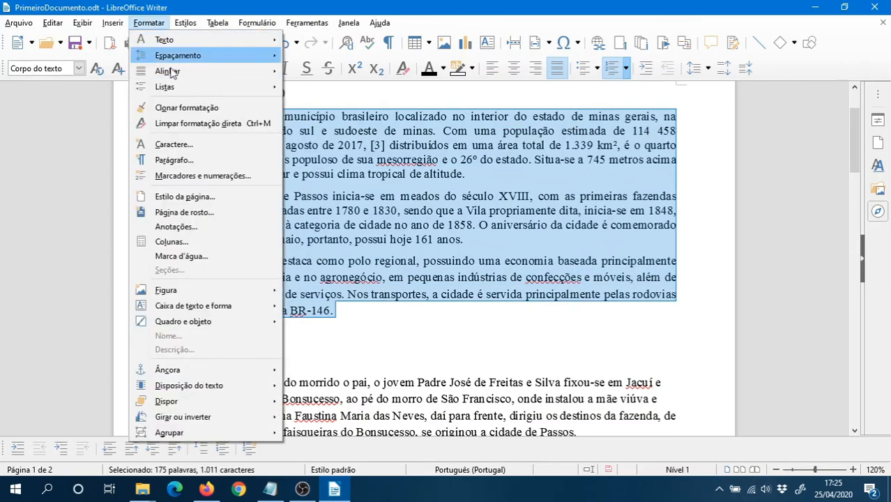
{"action": "left_click", "coordinate": [193, 175]}
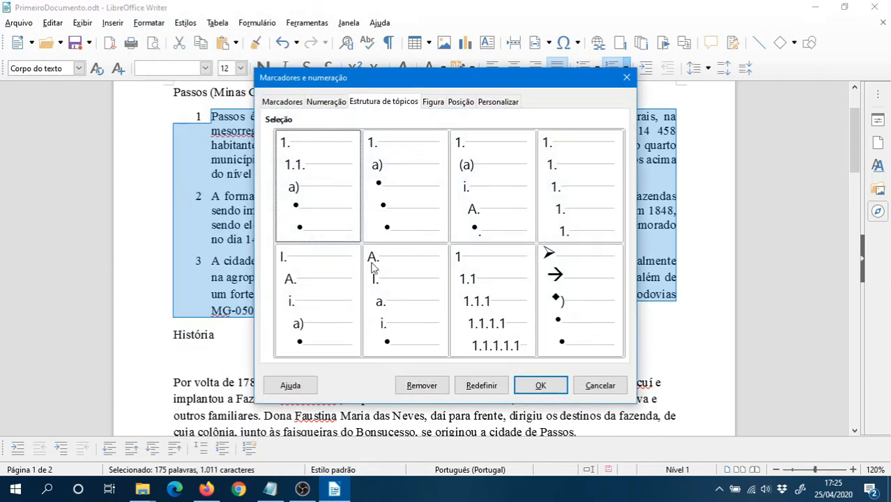
{"action": "left_click", "coordinate": [291, 105]}
{"action": "left_click", "coordinate": [310, 172]}
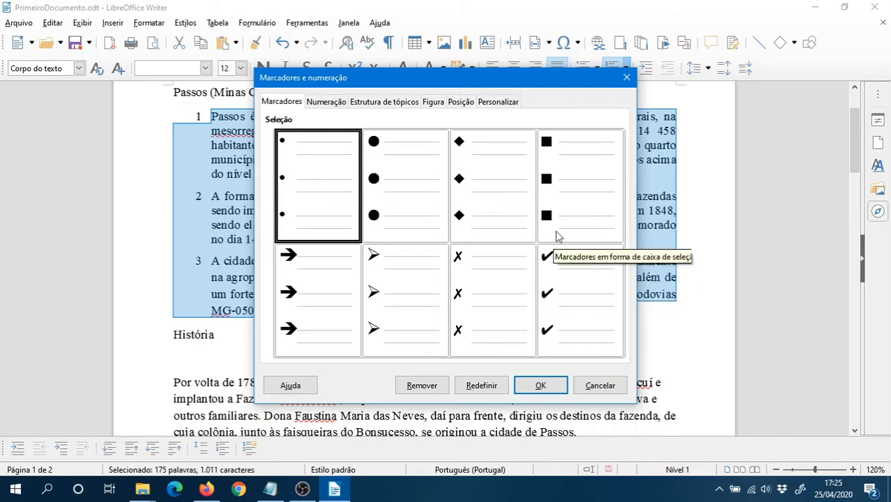
{"action": "left_click", "coordinate": [574, 188]}
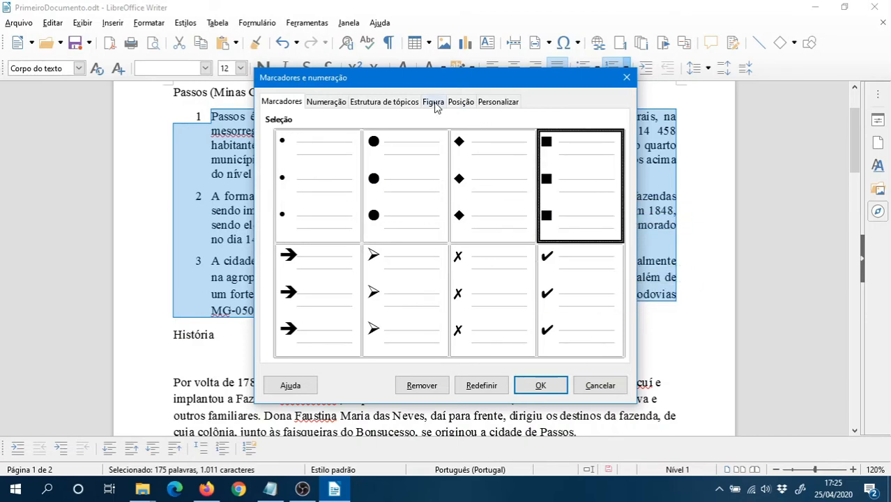
{"action": "left_click", "coordinate": [494, 103]}
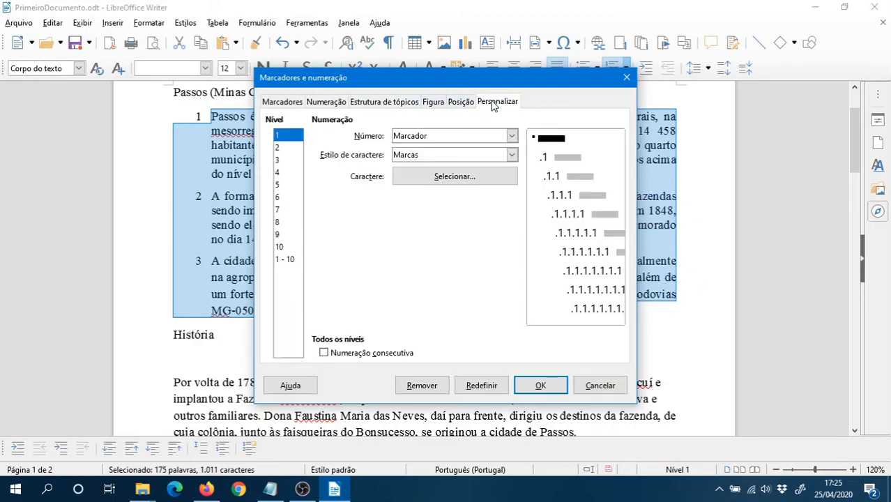
{"action": "left_click", "coordinate": [466, 103]}
{"action": "left_click", "coordinate": [435, 103]}
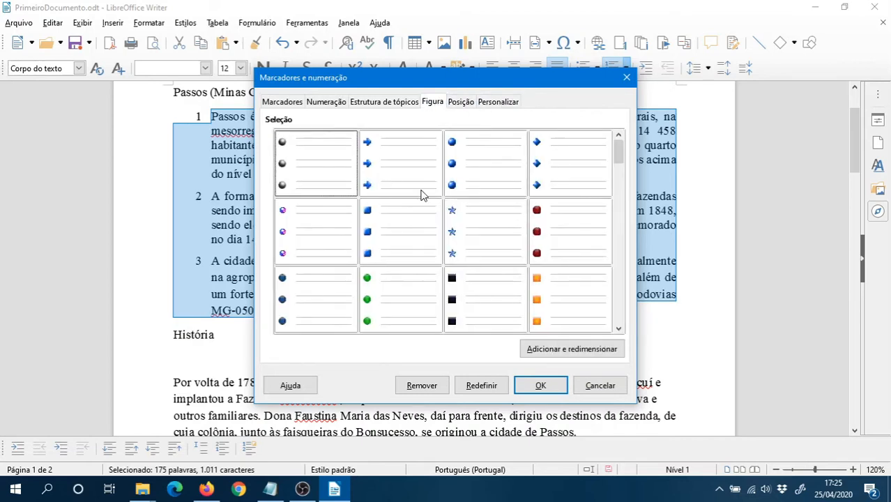
{"action": "left_click", "coordinate": [385, 235]}
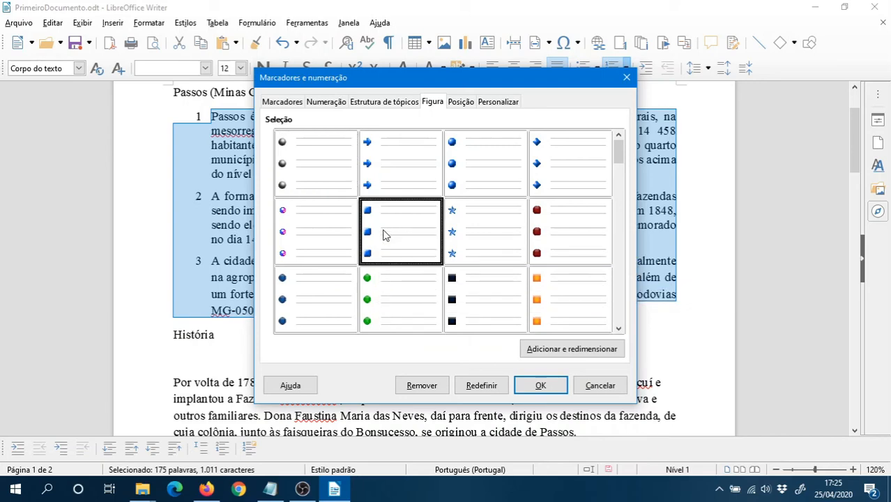
{"action": "left_click", "coordinate": [542, 385]}
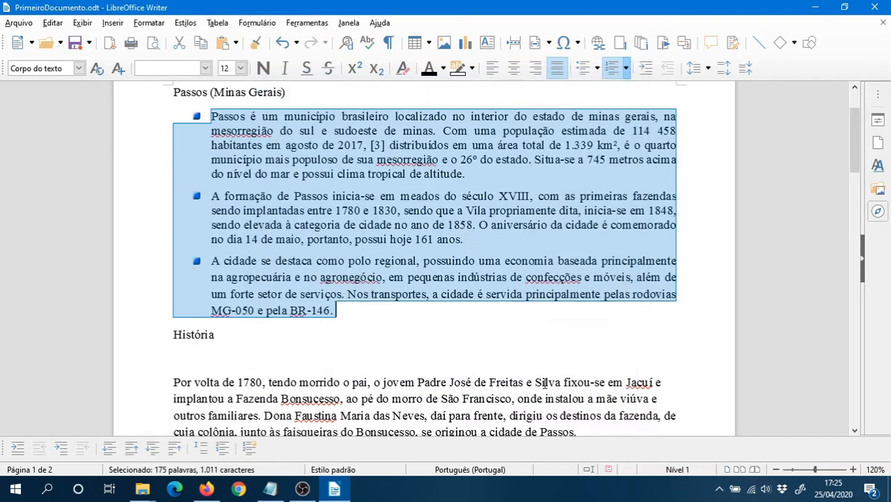
Remove the bullets from the three body paragraphs between the title and the História heading.
{"action": "left_click", "coordinate": [240, 171]}
{"action": "left_click_drag", "start_coordinate": [210, 117], "coordinate": [399, 307]}
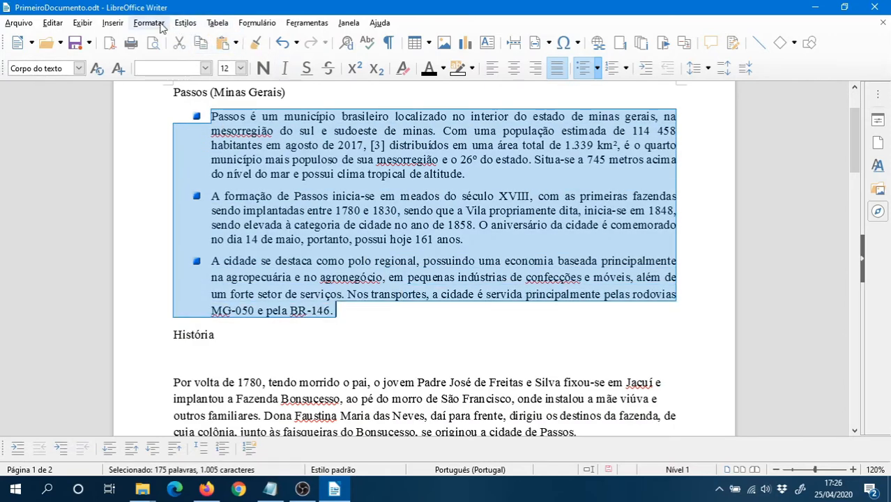
{"action": "left_click", "coordinate": [149, 23]}
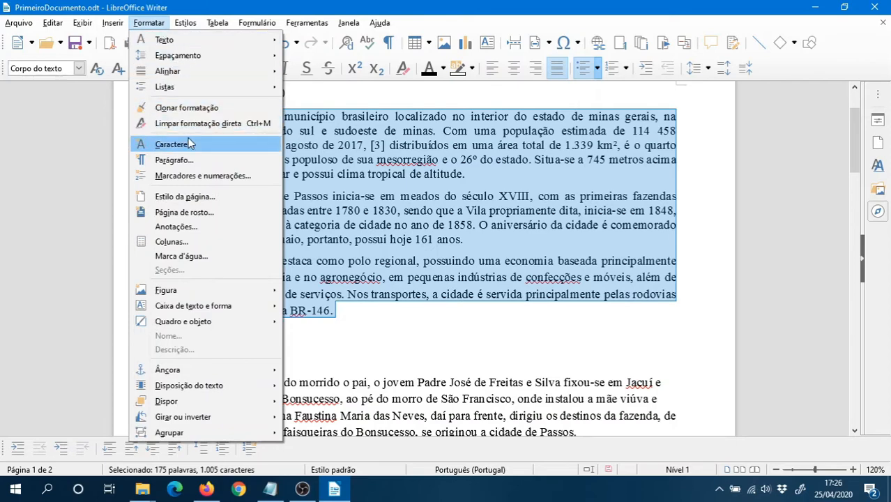
{"action": "mouse_move", "coordinate": [203, 86]}
{"action": "left_click", "coordinate": [327, 90]}
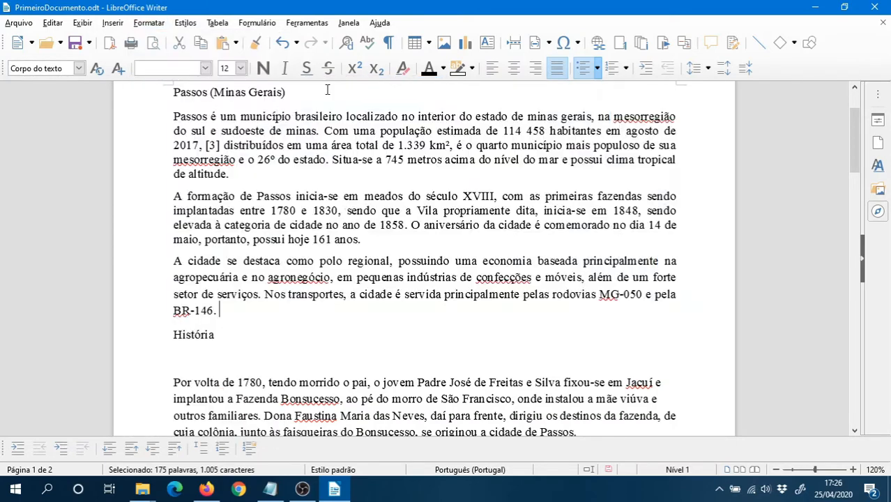
{"action": "key", "text": "ctrl+z"}
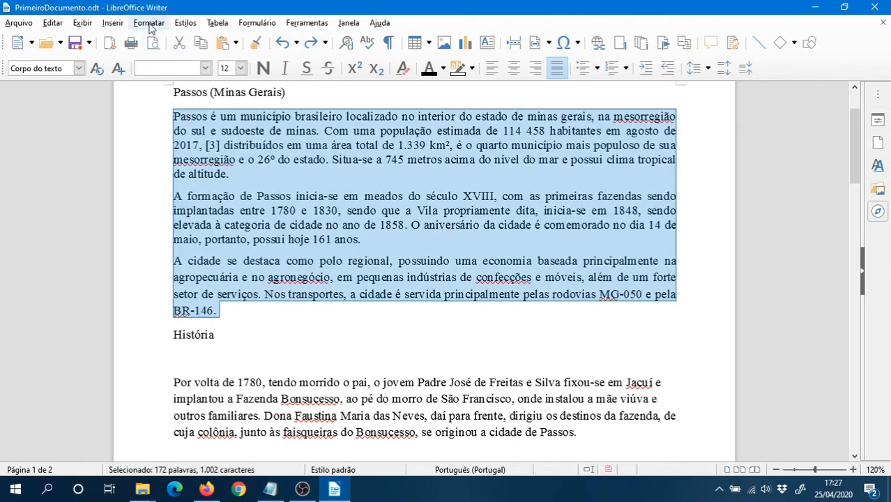
Review the available paper formats in the page style, keep A4, and set the page orientation to Paisagem.
{"action": "left_click", "coordinate": [150, 23]}
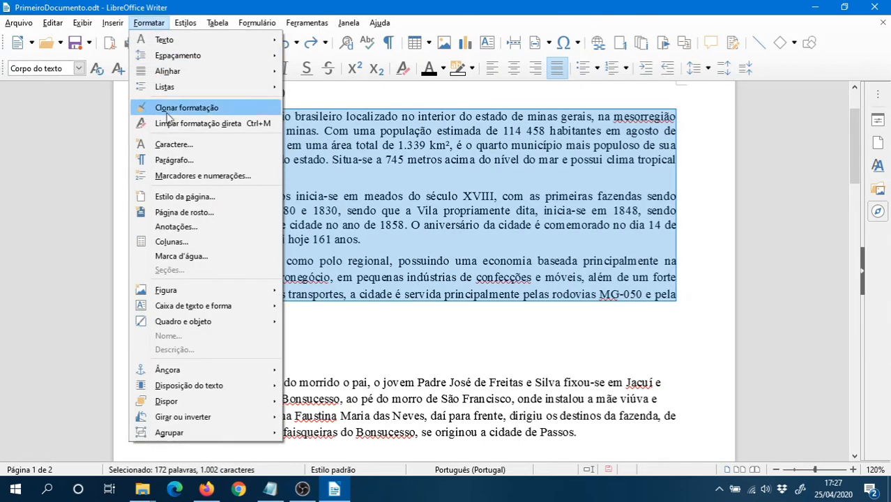
{"action": "left_click", "coordinate": [184, 198]}
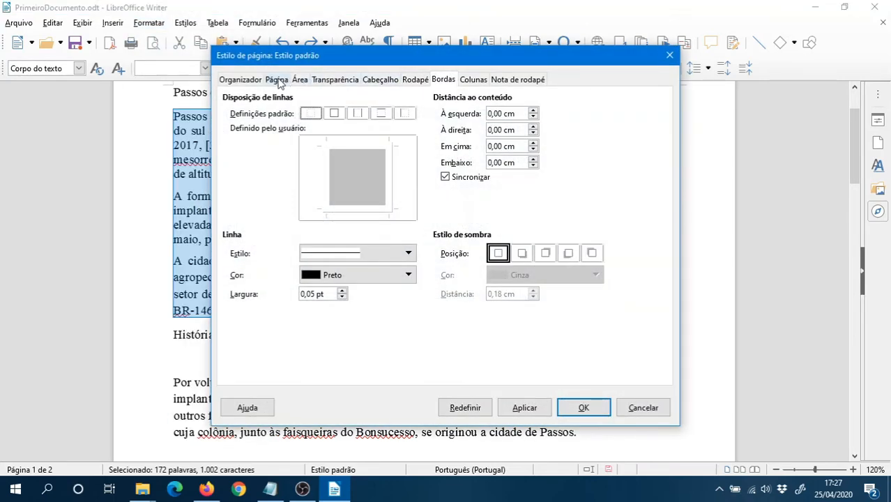
{"action": "left_click", "coordinate": [255, 81]}
{"action": "left_click", "coordinate": [271, 79]}
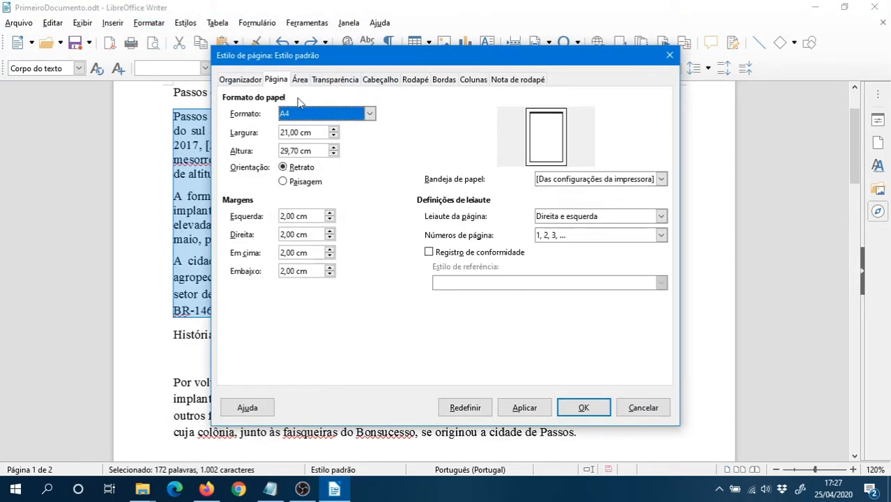
{"action": "left_click", "coordinate": [368, 116]}
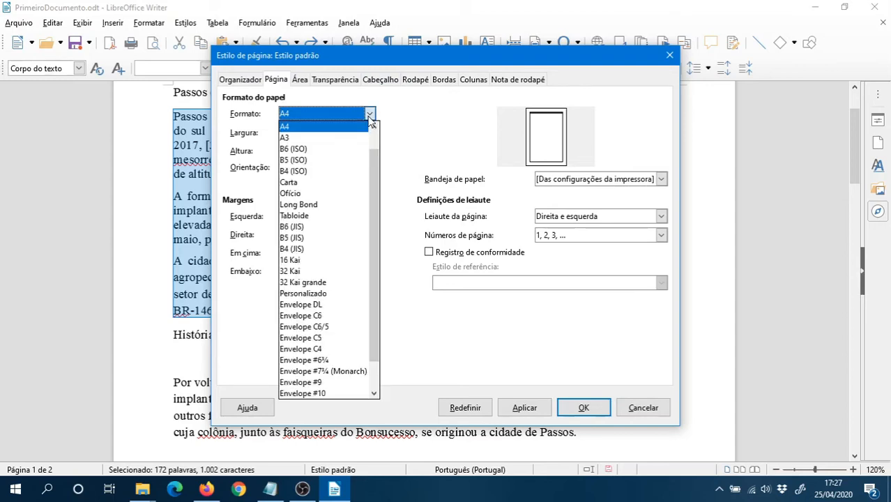
{"action": "left_click", "coordinate": [374, 128]}
{"action": "left_click", "coordinate": [375, 128]}
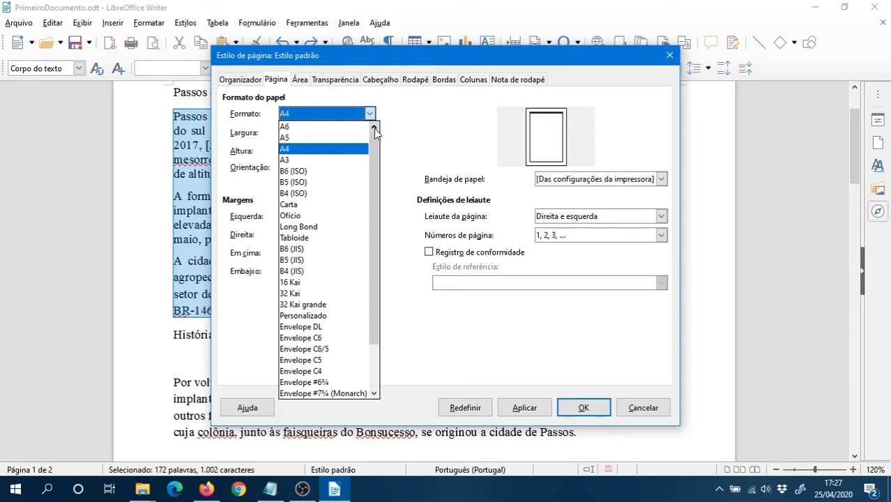
{"action": "scroll", "coordinate": [356, 184], "scroll_direction": "down", "scroll_amount": 3}
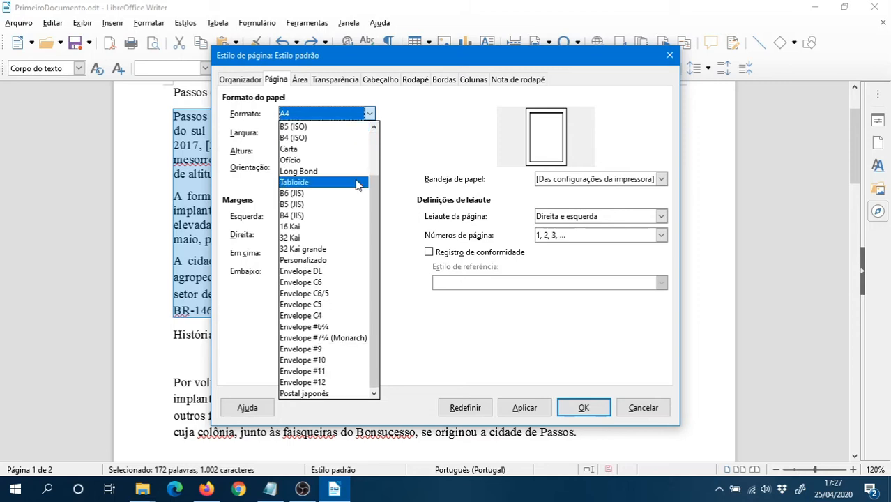
{"action": "scroll", "coordinate": [354, 183], "scroll_direction": "up", "scroll_amount": 3}
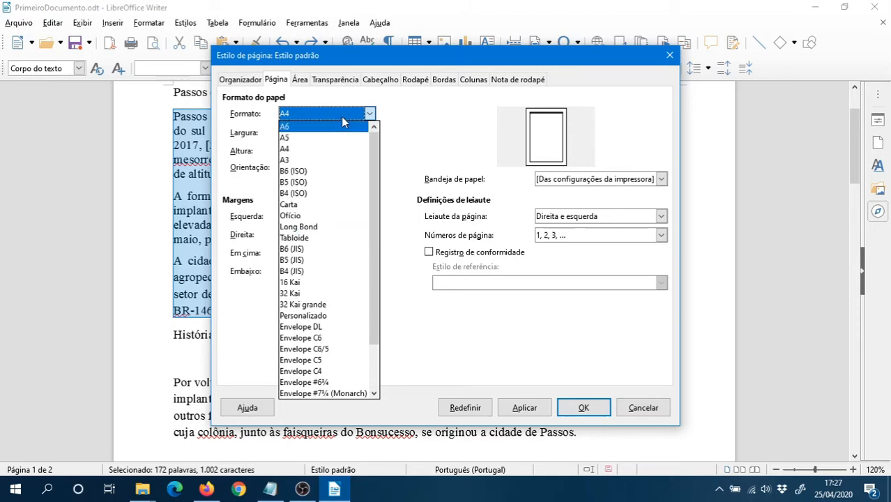
{"action": "left_click", "coordinate": [370, 115]}
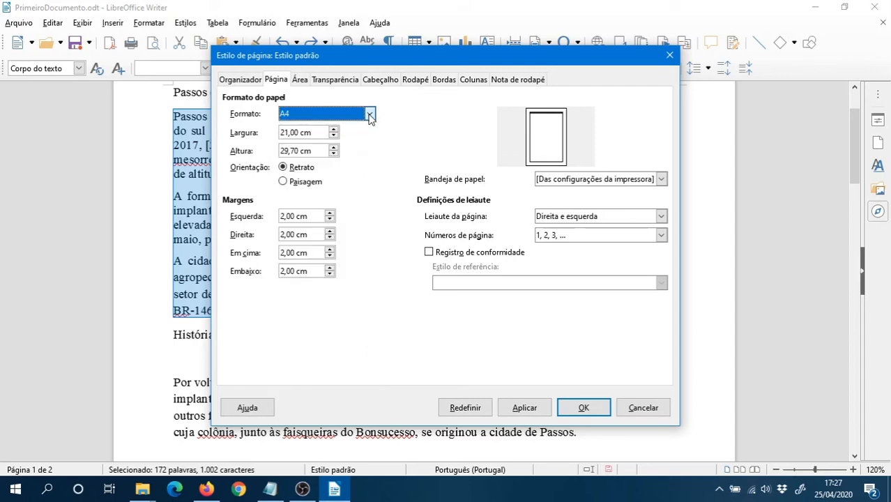
{"action": "left_click", "coordinate": [283, 182]}
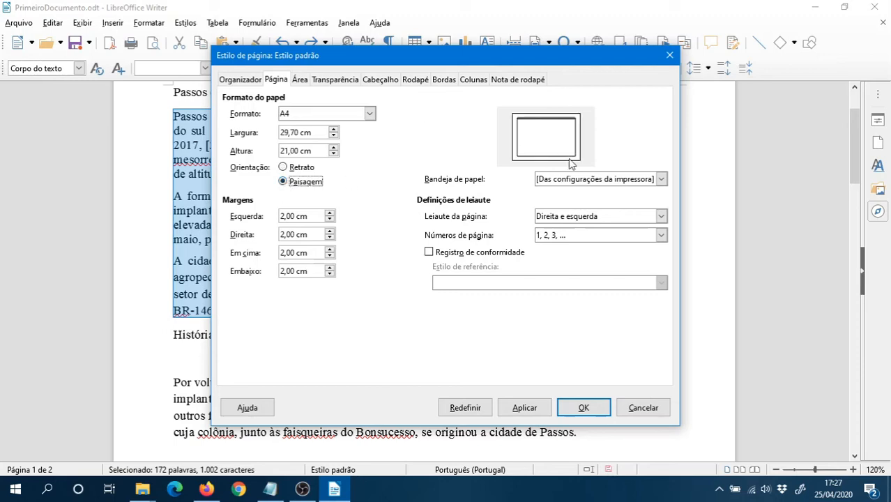
{"action": "left_click", "coordinate": [583, 409]}
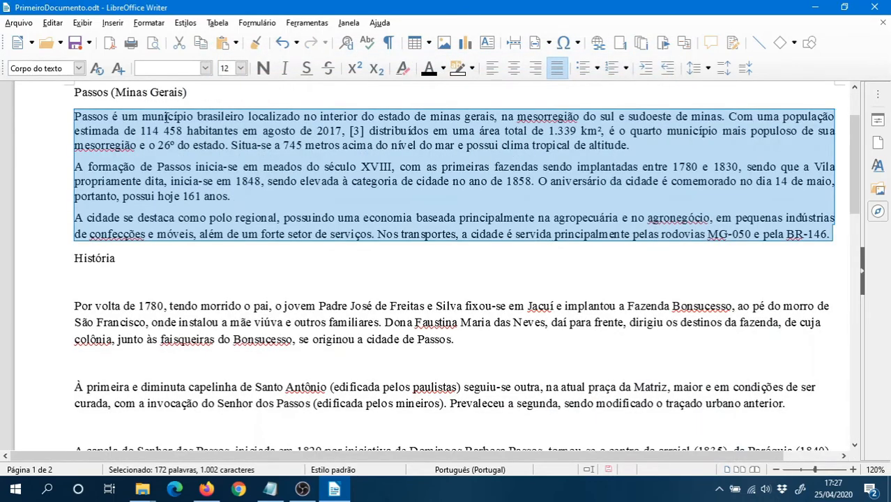
Check both landscape pages in the print preview and return to editing.
{"action": "left_click", "coordinate": [21, 24]}
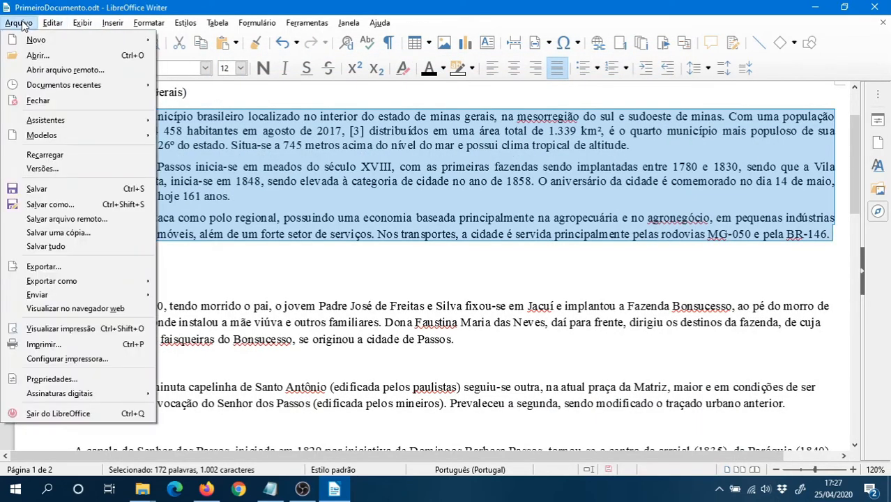
{"action": "left_click", "coordinate": [70, 329]}
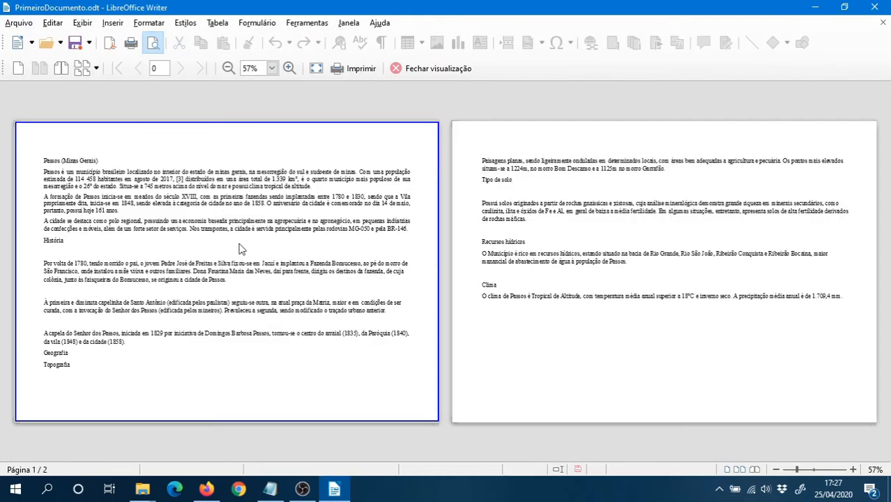
{"action": "left_click", "coordinate": [413, 71]}
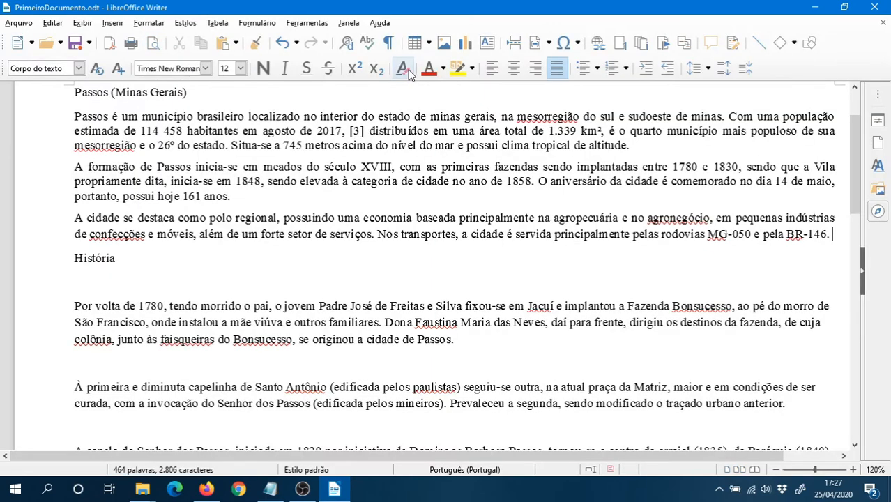
Set the page orientation to Retrato in the page style and apply it.
{"action": "left_click", "coordinate": [149, 23]}
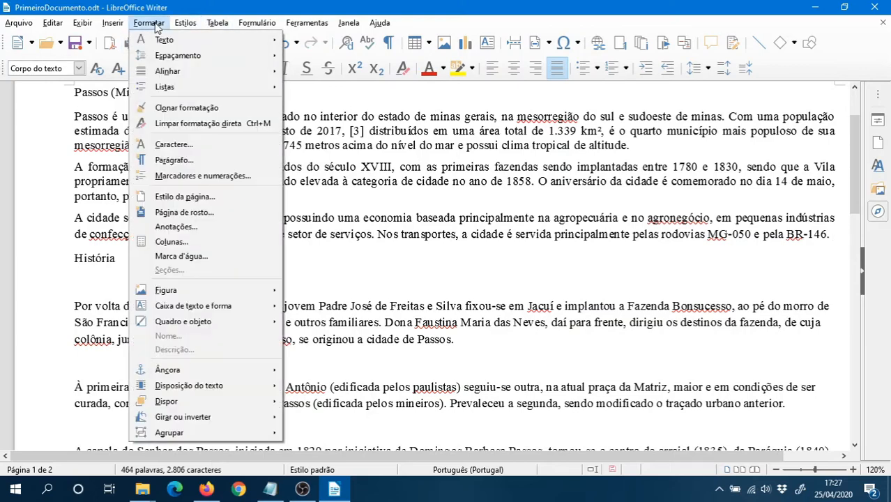
{"action": "left_click", "coordinate": [212, 200]}
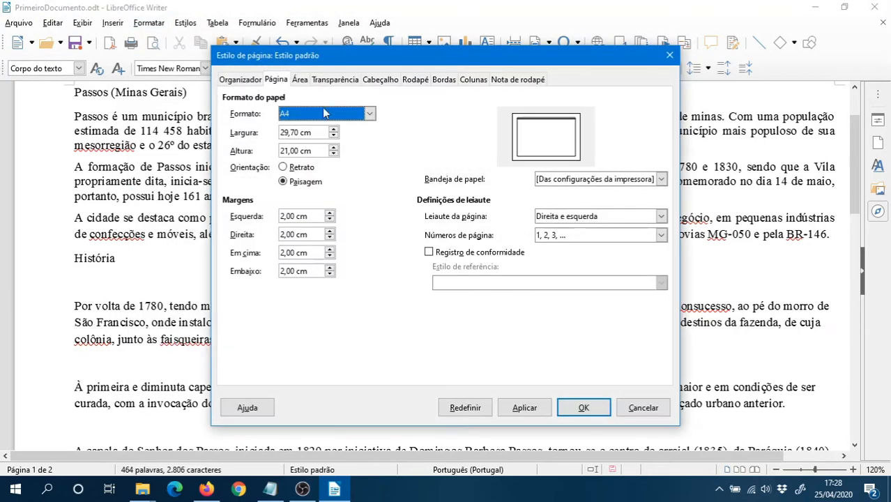
{"action": "left_click", "coordinate": [284, 168]}
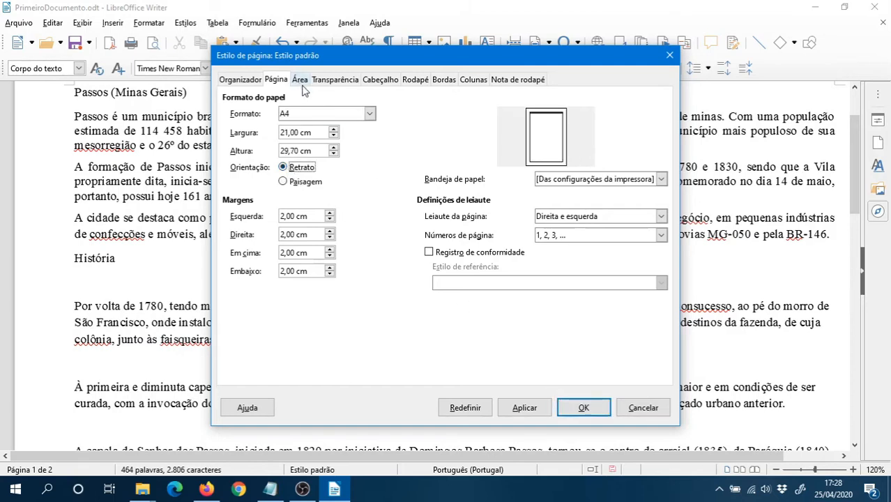
{"action": "left_click", "coordinate": [583, 408]}
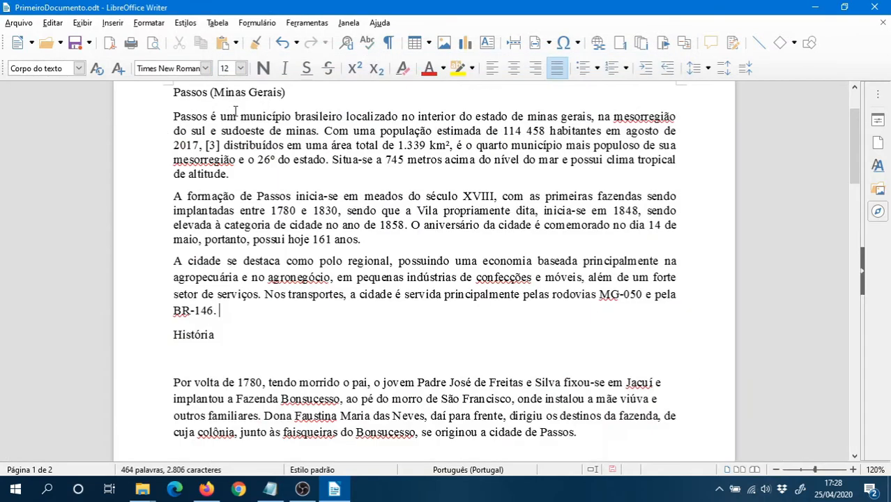
{"action": "left_click", "coordinate": [148, 22]}
{"action": "left_click", "coordinate": [237, 202]}
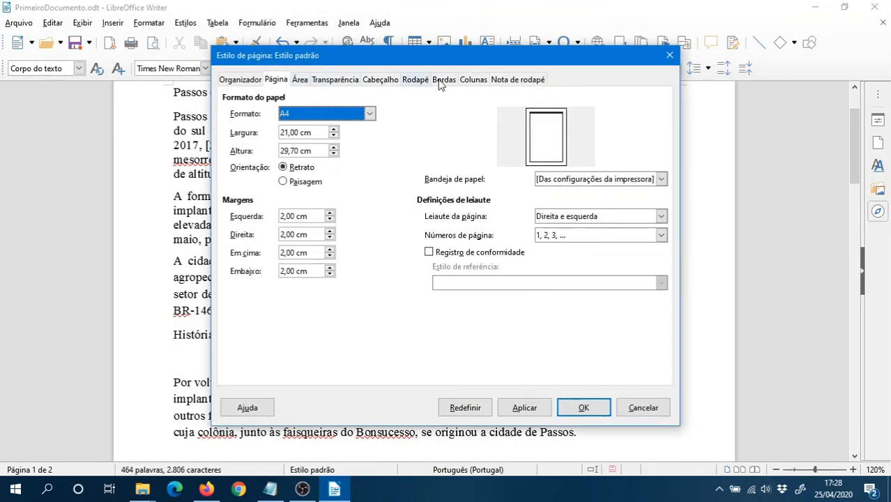
{"action": "left_click", "coordinate": [669, 55]}
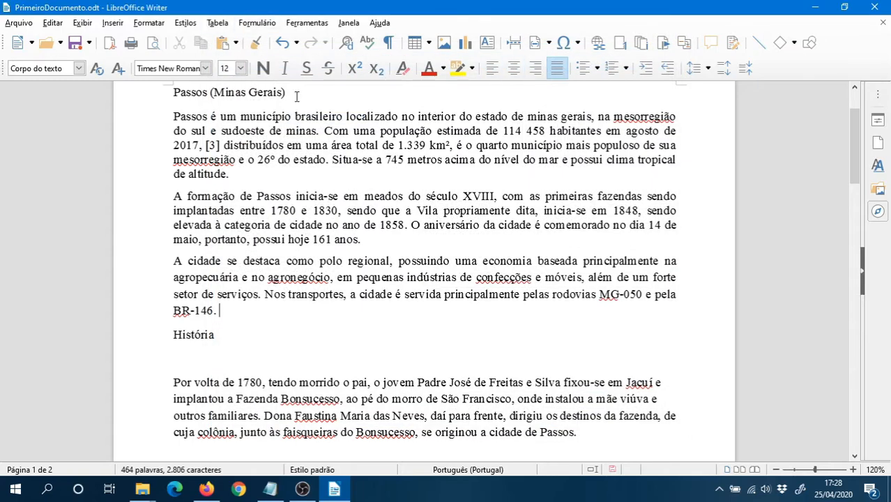
Try the preset page border arrangements in the page style: all four sides, top and bottom only, and left only.
{"action": "left_click", "coordinate": [149, 23]}
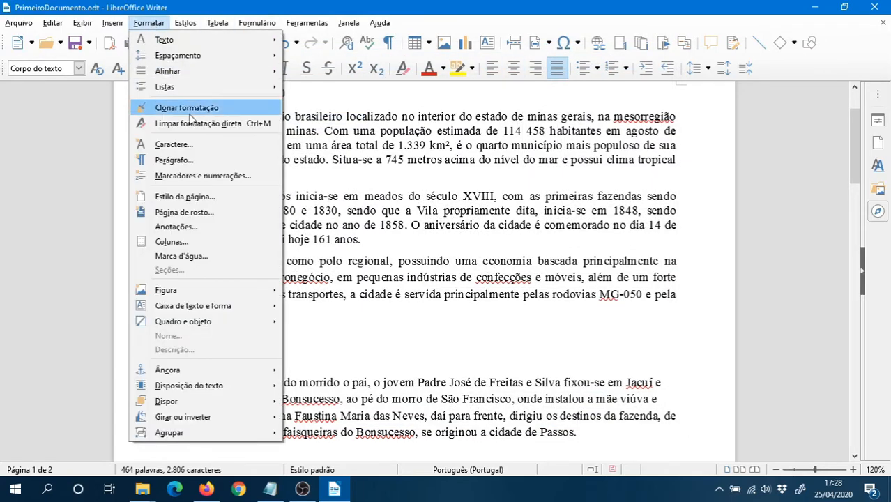
{"action": "left_click", "coordinate": [233, 198]}
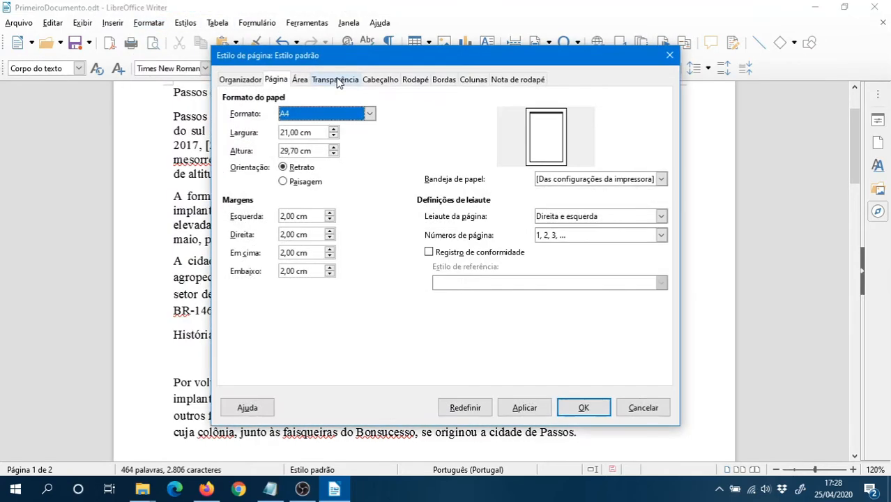
{"action": "left_click", "coordinate": [439, 82]}
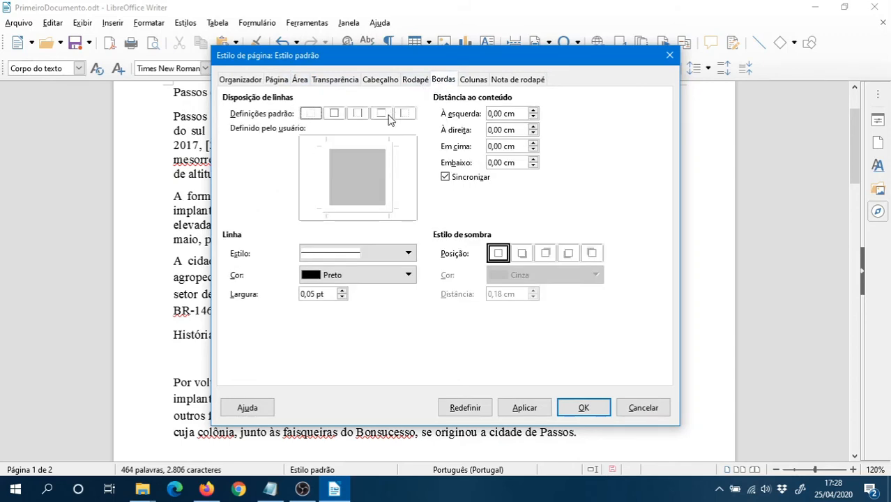
{"action": "left_click", "coordinate": [335, 115]}
{"action": "left_click", "coordinate": [381, 114]}
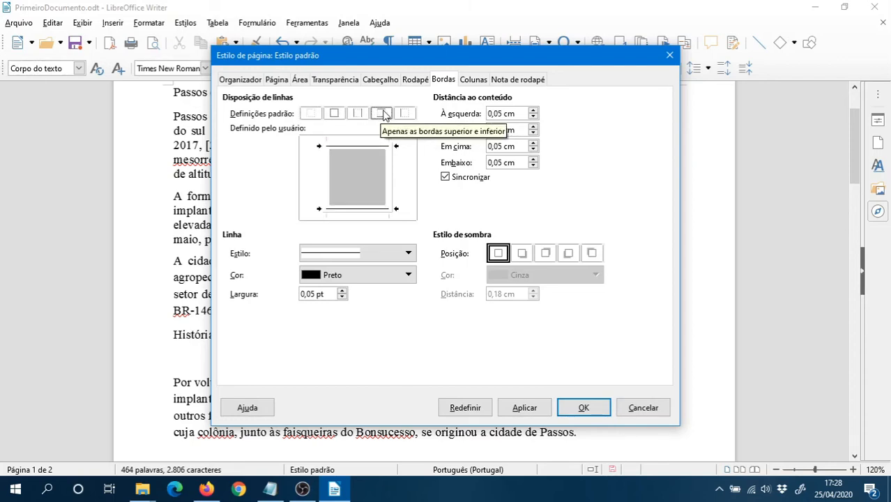
{"action": "left_click", "coordinate": [406, 114]}
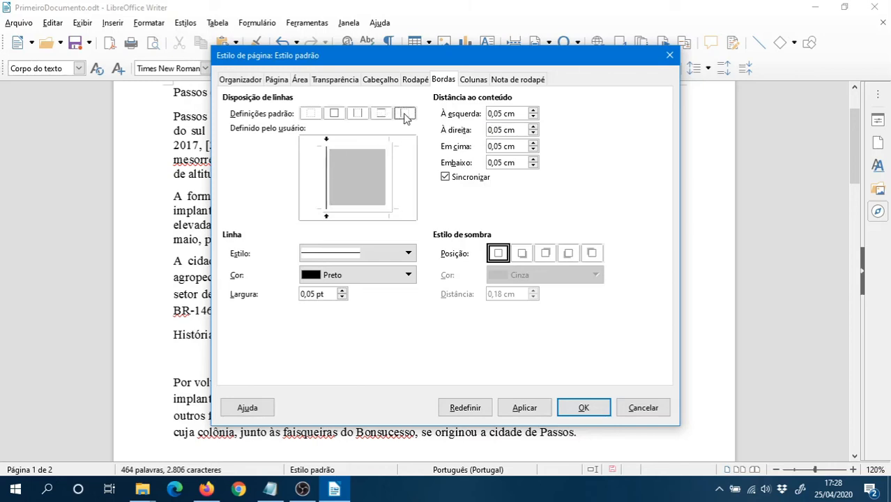
Try custom page borders by adding the right, top and bottom lines, and clear the lines on all four sides.
{"action": "left_click", "coordinate": [394, 177]}
{"action": "left_click", "coordinate": [364, 145]}
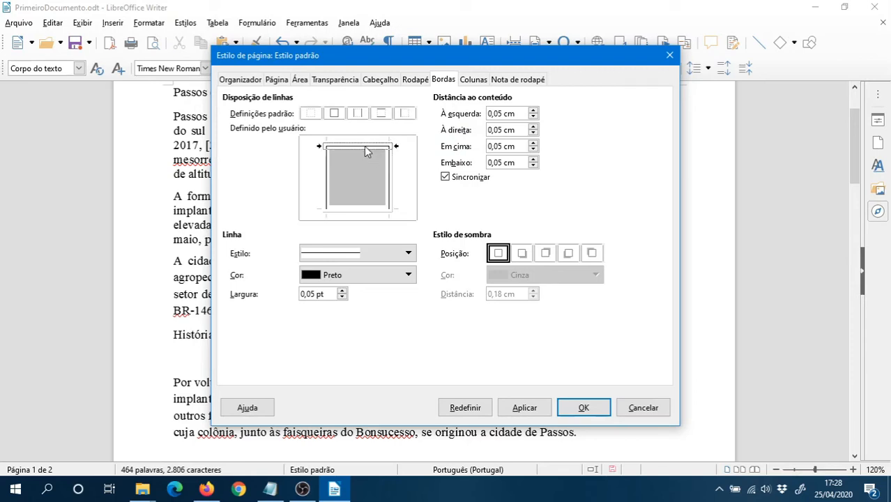
{"action": "left_click", "coordinate": [358, 208]}
{"action": "left_click", "coordinate": [325, 192]}
{"action": "left_click", "coordinate": [330, 191]}
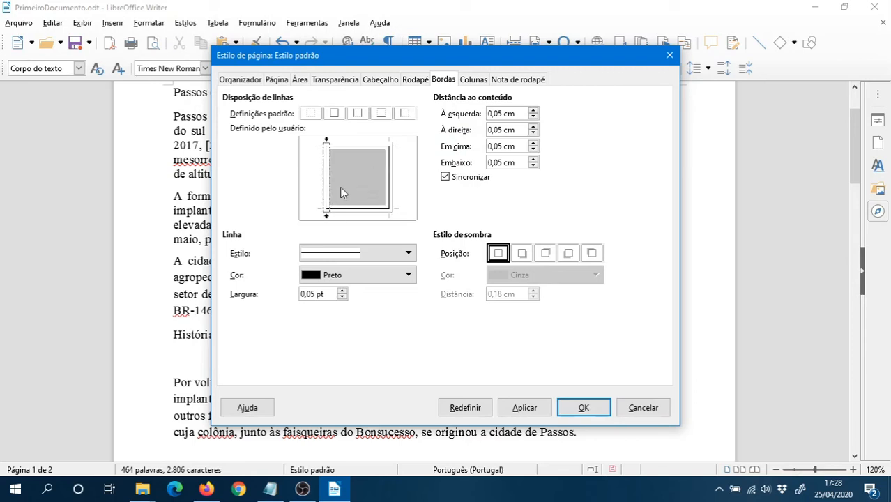
{"action": "left_click", "coordinate": [357, 209]}
{"action": "left_click", "coordinate": [384, 208]}
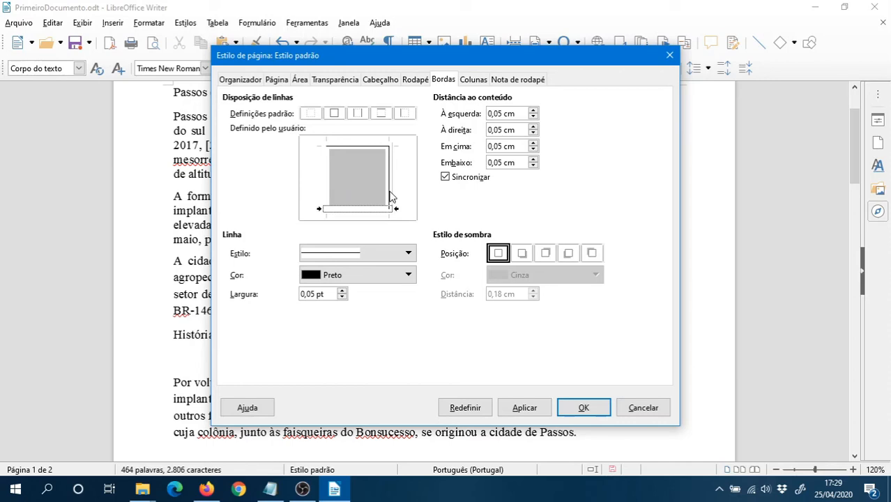
{"action": "left_click", "coordinate": [391, 197]}
{"action": "left_click", "coordinate": [390, 194]}
{"action": "left_click", "coordinate": [368, 145]}
{"action": "left_click", "coordinate": [366, 150]}
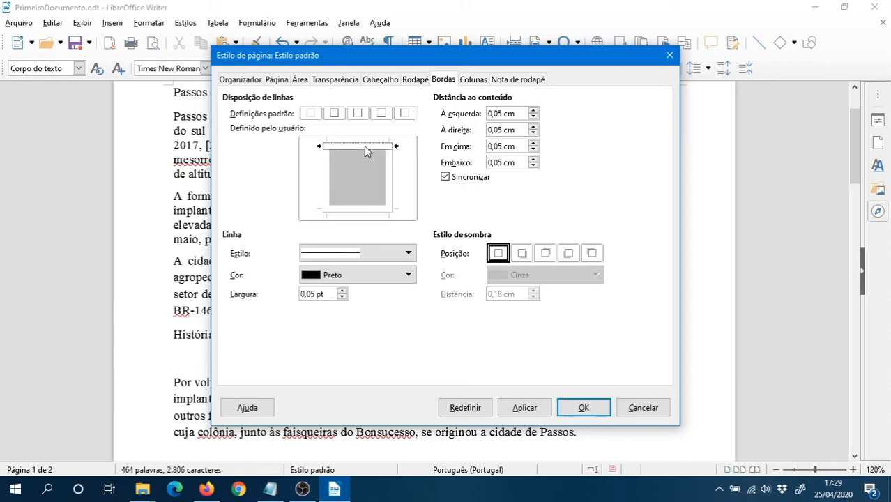
Apply a dashed Vermelho page border on all four sides with an increased line width.
{"action": "left_click", "coordinate": [334, 114]}
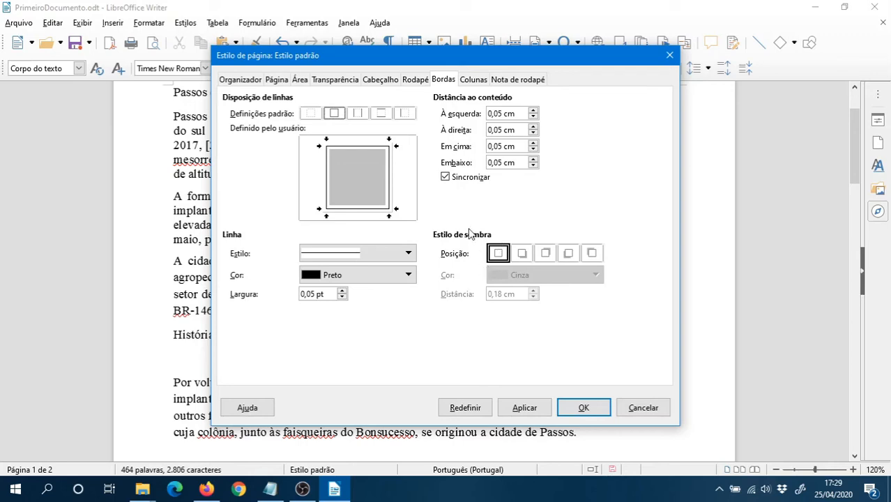
{"action": "left_click", "coordinate": [410, 260]}
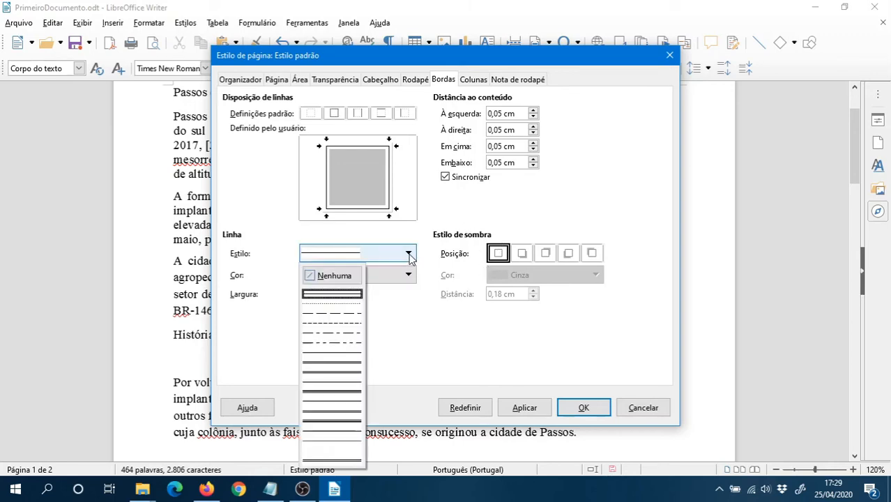
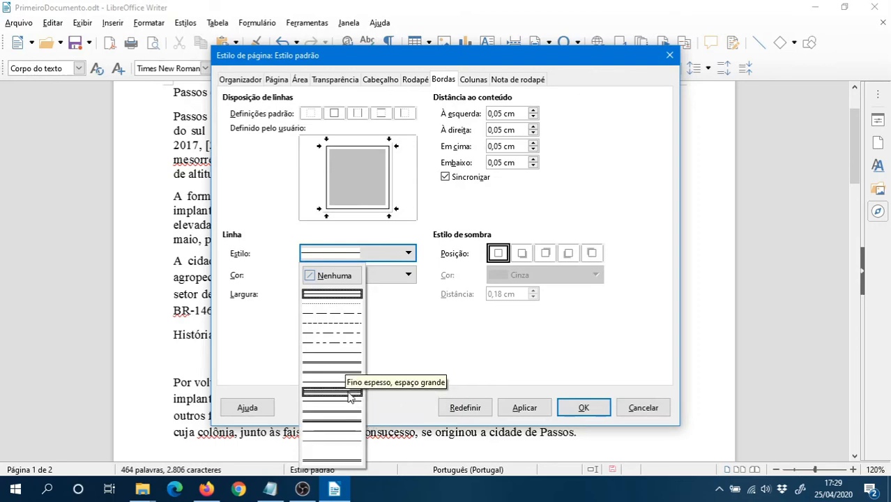
{"action": "left_click", "coordinate": [349, 316]}
{"action": "left_click", "coordinate": [408, 277]}
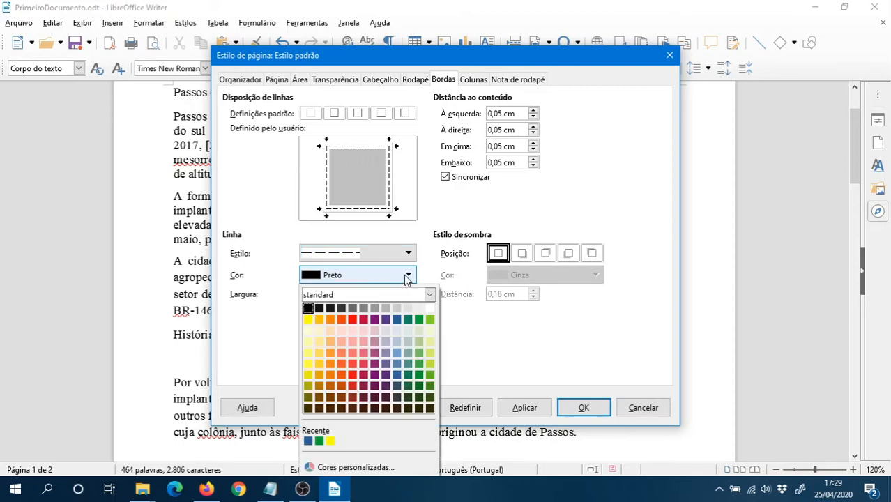
{"action": "left_click", "coordinate": [353, 319]}
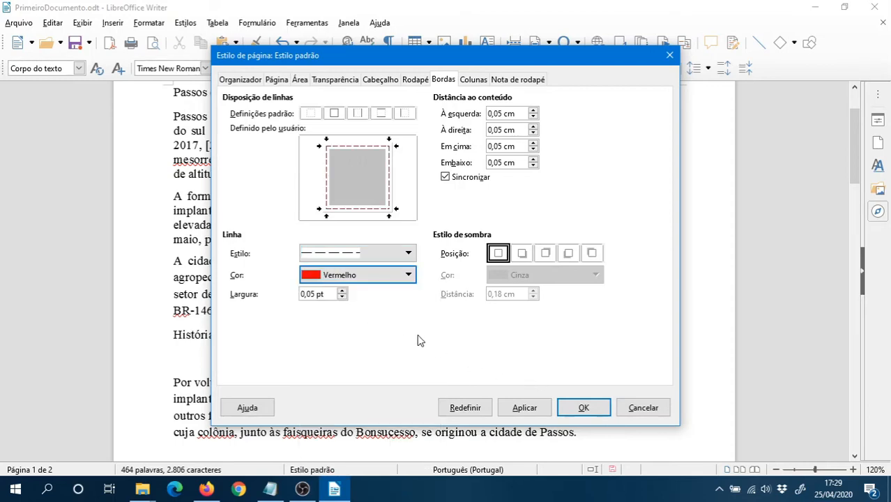
{"action": "left_click", "coordinate": [343, 291]}
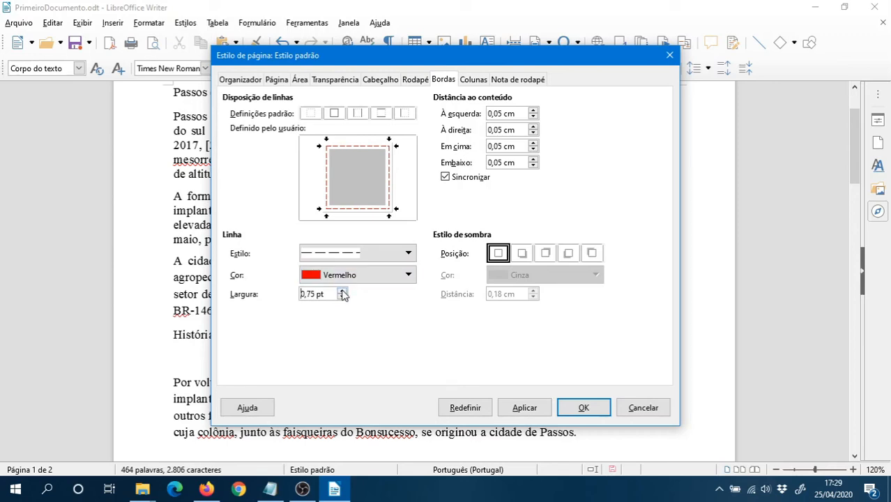
{"action": "left_click", "coordinate": [342, 292]}
{"action": "left_click", "coordinate": [592, 411]}
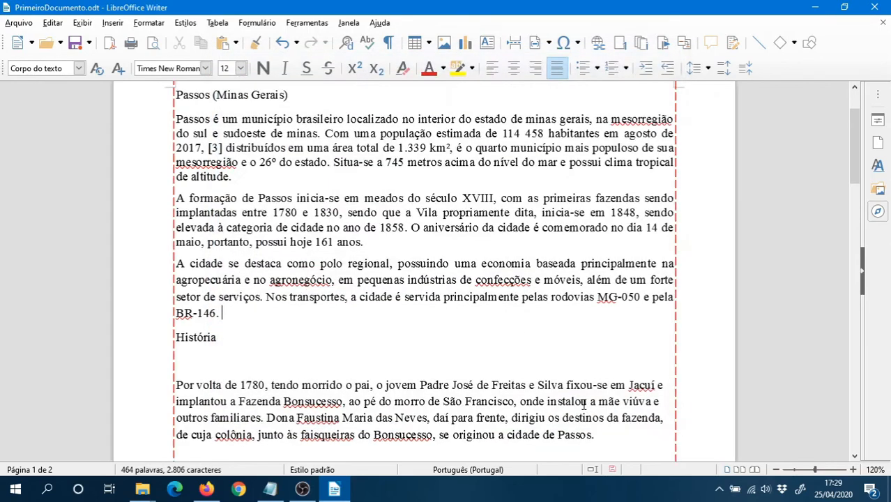
Inspect the border around the page and undo the page style border change.
{"action": "scroll", "coordinate": [394, 277], "scroll_direction": "up", "scroll_amount": 3}
{"action": "scroll", "coordinate": [393, 277], "scroll_direction": "down", "scroll_amount": 4}
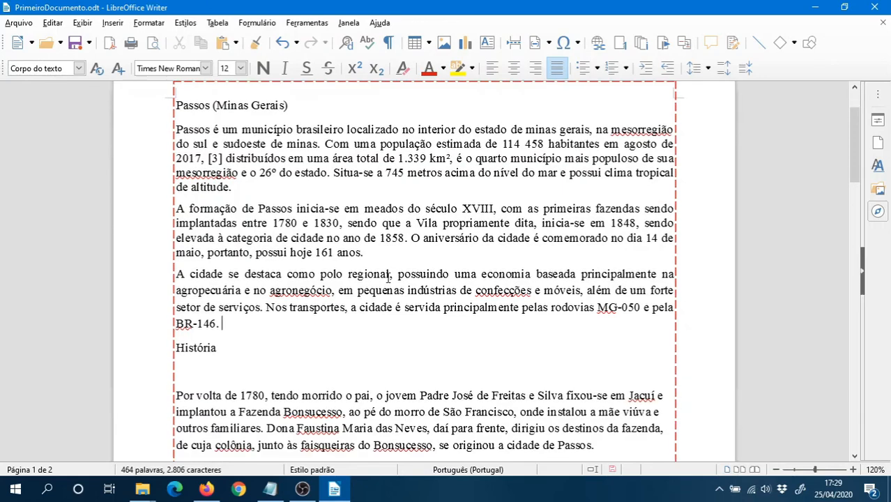
{"action": "scroll", "coordinate": [393, 277], "scroll_direction": "up", "scroll_amount": 4}
{"action": "scroll", "coordinate": [388, 285], "scroll_direction": "down", "scroll_amount": 3}
{"action": "scroll", "coordinate": [388, 286], "scroll_direction": "down", "scroll_amount": 2}
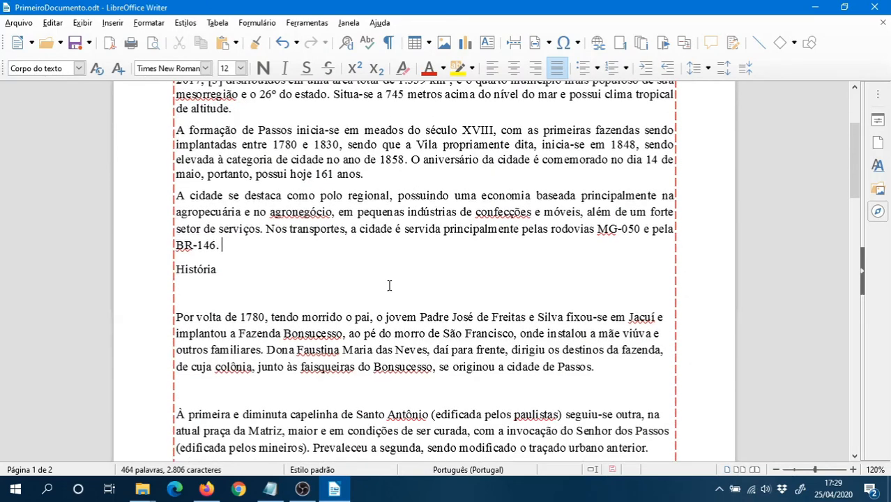
{"action": "scroll", "coordinate": [389, 286], "scroll_direction": "up", "scroll_amount": 4}
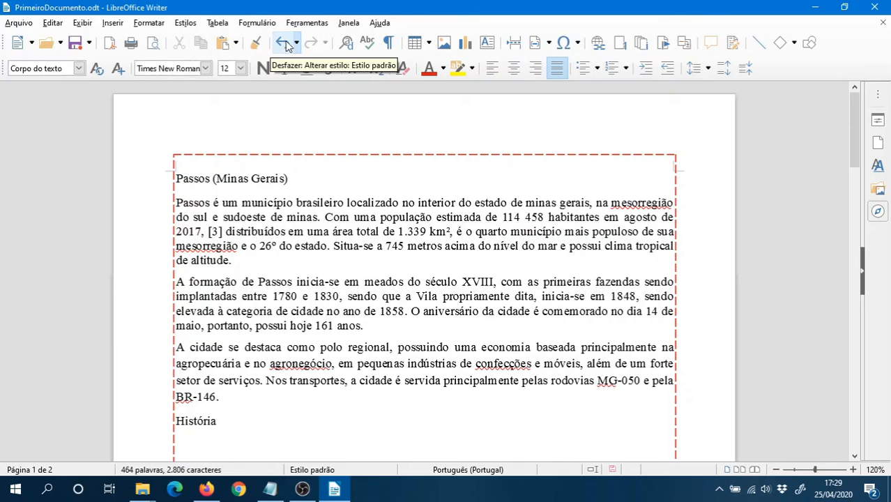
{"action": "left_click", "coordinate": [285, 43]}
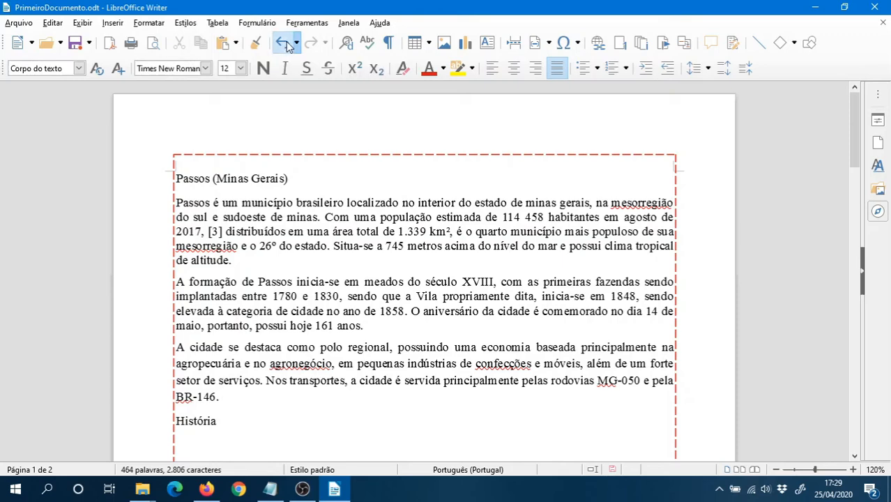
{"action": "left_click", "coordinate": [355, 181]}
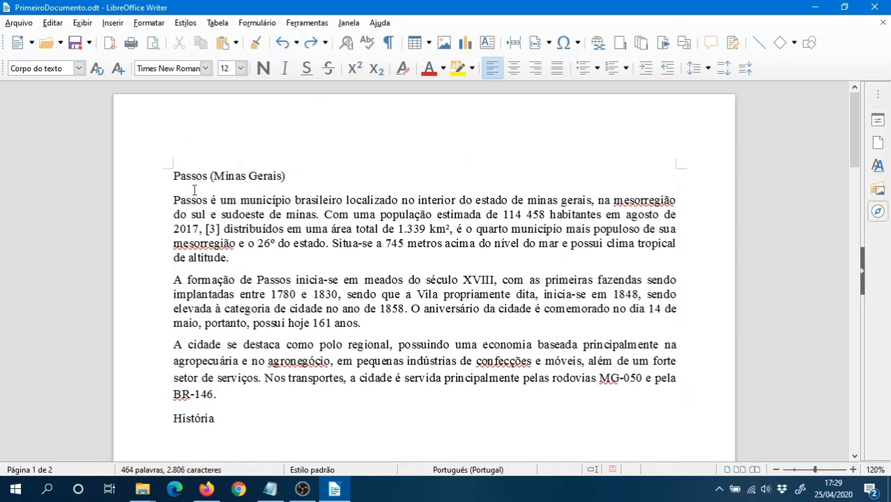
Select the entire text of the document and check that the selection covers both pages.
{"action": "left_click_drag", "start_coordinate": [174, 199], "coordinate": [304, 397]}
{"action": "left_click", "coordinate": [216, 176]}
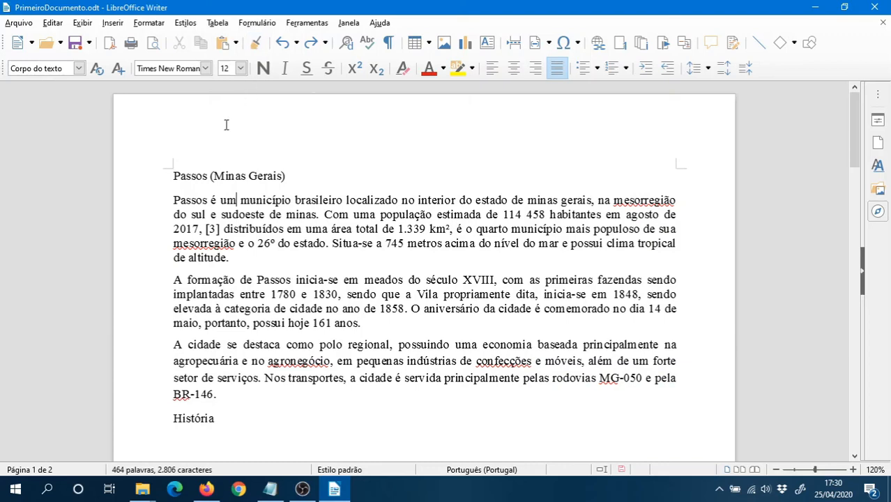
{"action": "left_click", "coordinate": [52, 22]}
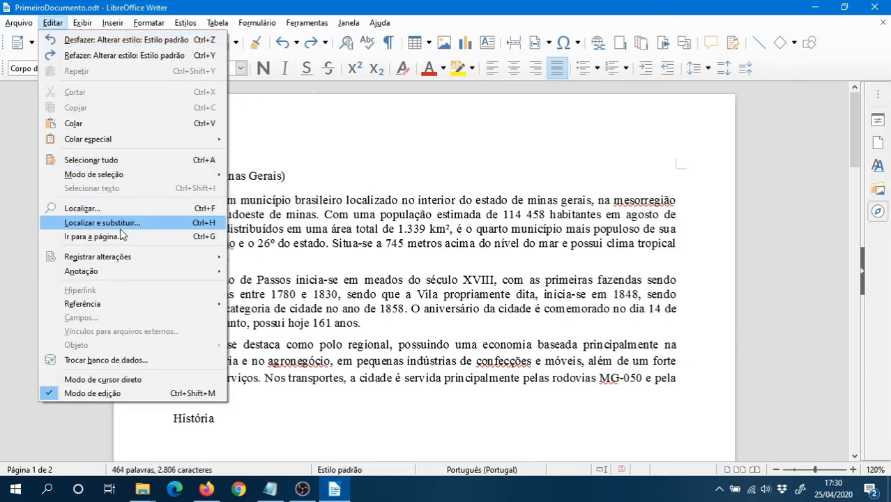
{"action": "left_click", "coordinate": [118, 159]}
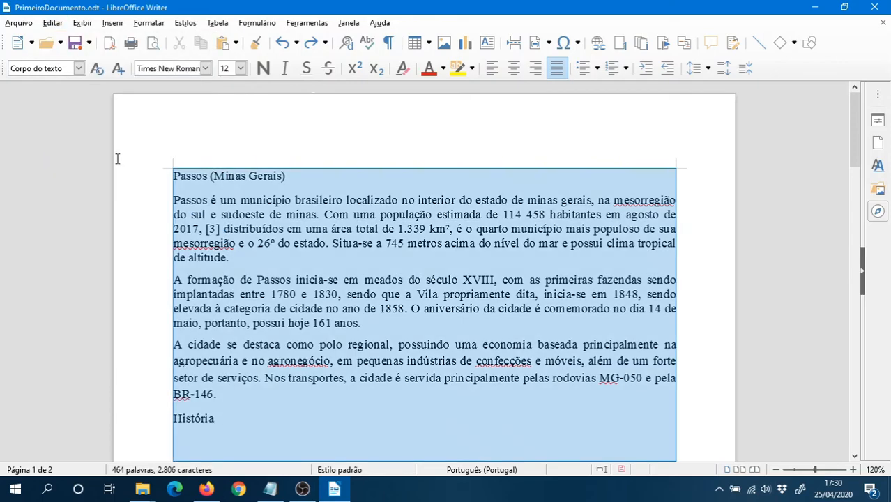
{"action": "scroll", "coordinate": [312, 225], "scroll_direction": "down", "scroll_amount": 20}
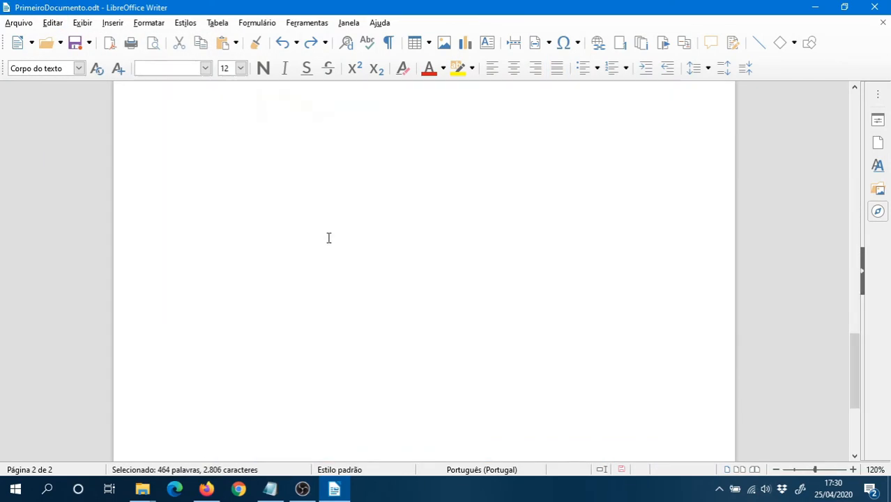
{"action": "scroll", "coordinate": [329, 238], "scroll_direction": "up", "scroll_amount": 20}
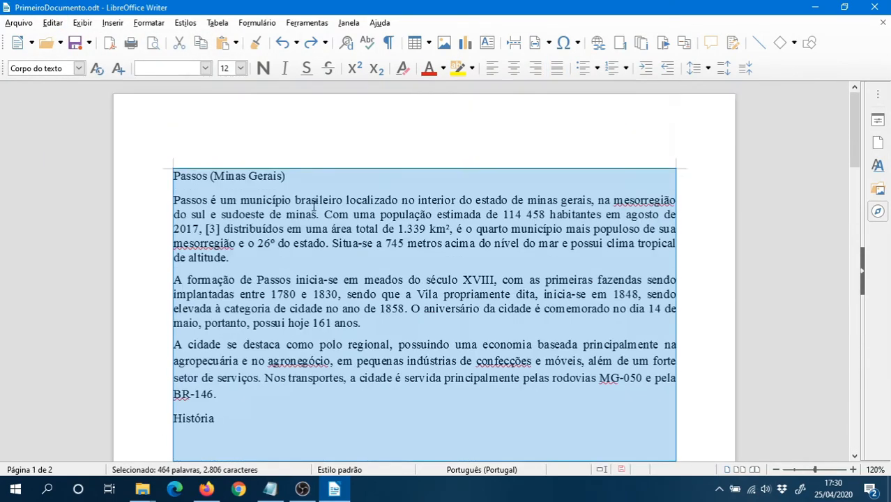
Try the preset column layouts on the selected text and apply two columns of equal width.
{"action": "left_click", "coordinate": [159, 26]}
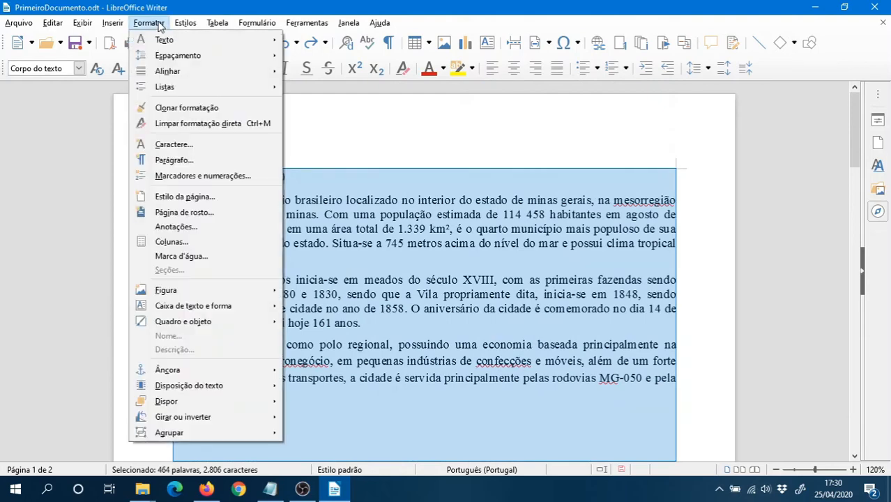
{"action": "left_click", "coordinate": [172, 242]}
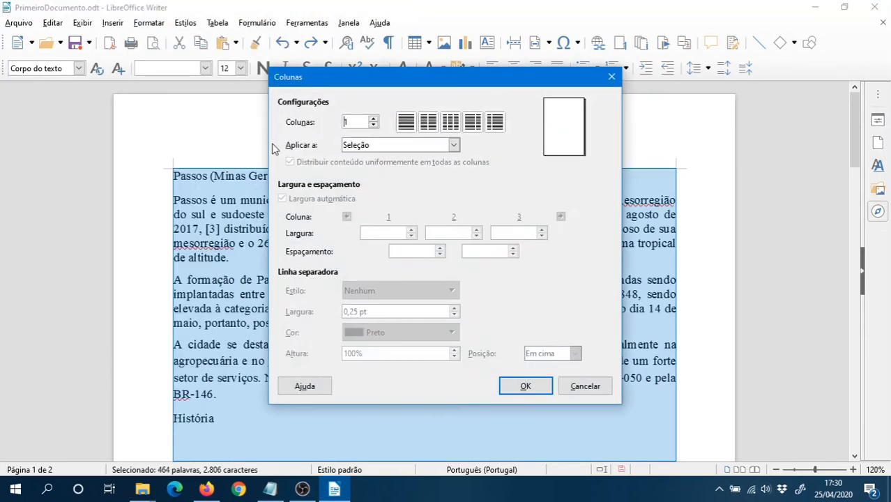
{"action": "left_click", "coordinate": [428, 123]}
{"action": "left_click", "coordinate": [450, 123]}
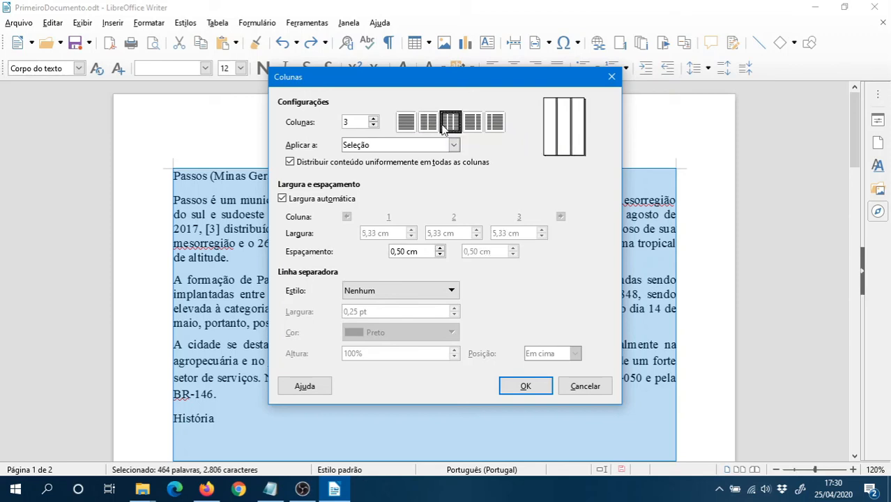
{"action": "left_click", "coordinate": [473, 123]}
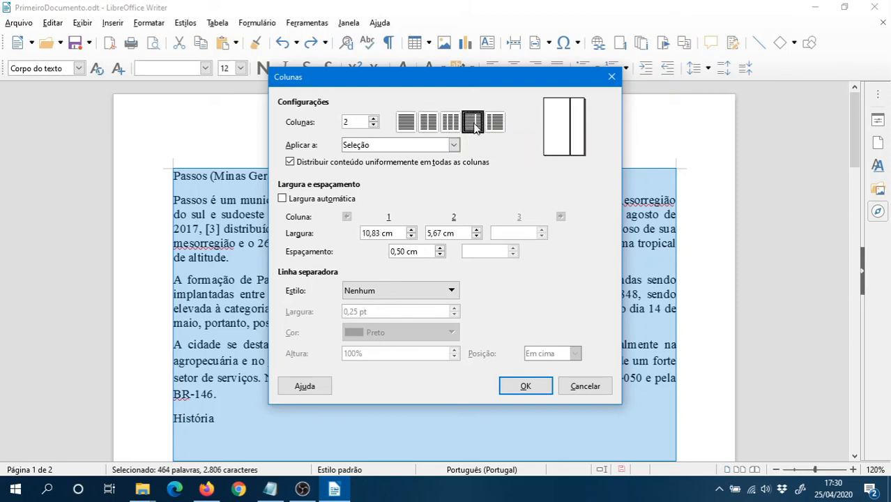
{"action": "left_click", "coordinate": [495, 124]}
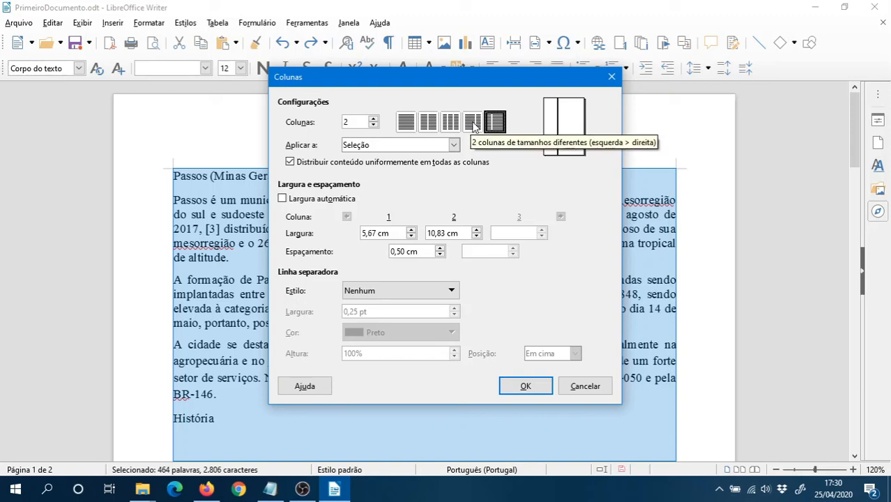
{"action": "left_click", "coordinate": [451, 124]}
{"action": "left_click", "coordinate": [431, 123]}
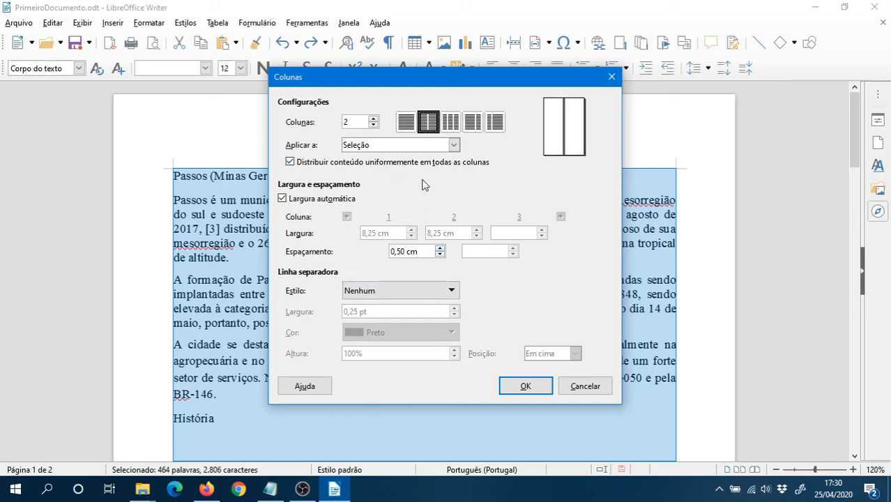
{"action": "left_click", "coordinate": [524, 386]}
Inspect the two-column layout through the document and undo the column formatting.
{"action": "scroll", "coordinate": [381, 235], "scroll_direction": "up", "scroll_amount": 5}
{"action": "left_click", "coordinate": [348, 220]}
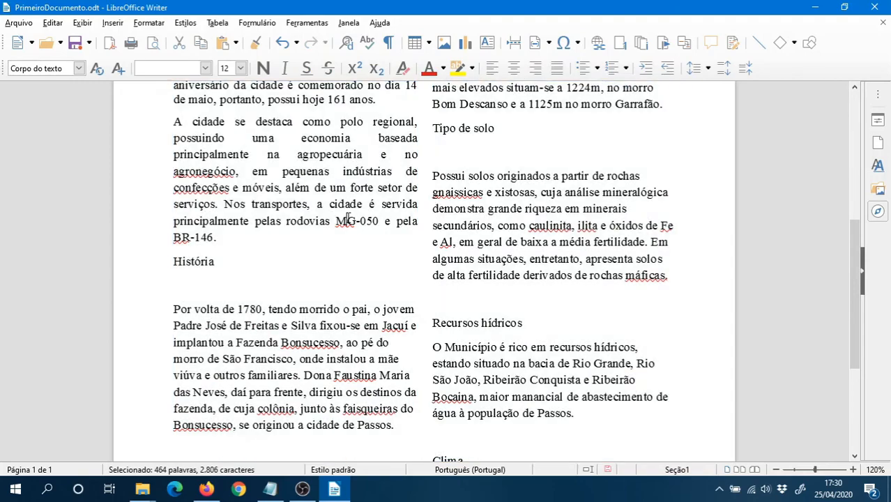
{"action": "scroll", "coordinate": [348, 220], "scroll_direction": "up", "scroll_amount": 8}
{"action": "scroll", "coordinate": [353, 227], "scroll_direction": "down", "scroll_amount": 5}
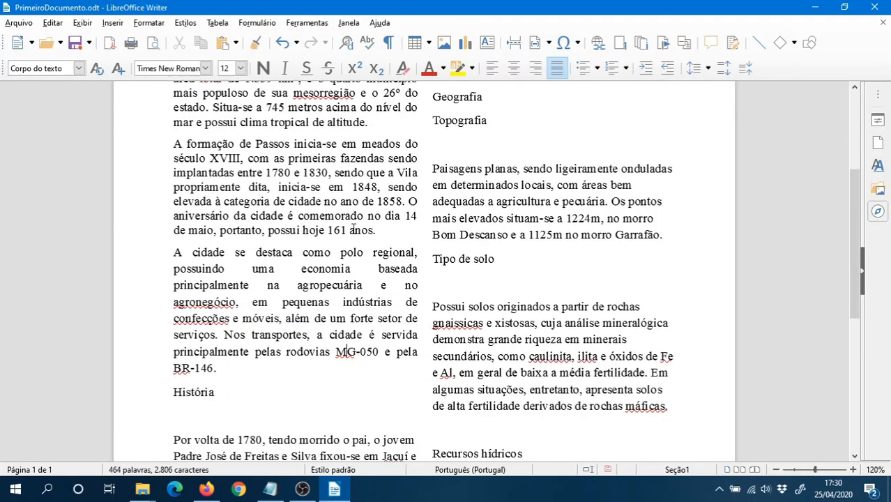
{"action": "scroll", "coordinate": [353, 229], "scroll_direction": "down", "scroll_amount": 3}
{"action": "scroll", "coordinate": [353, 229], "scroll_direction": "up", "scroll_amount": 6}
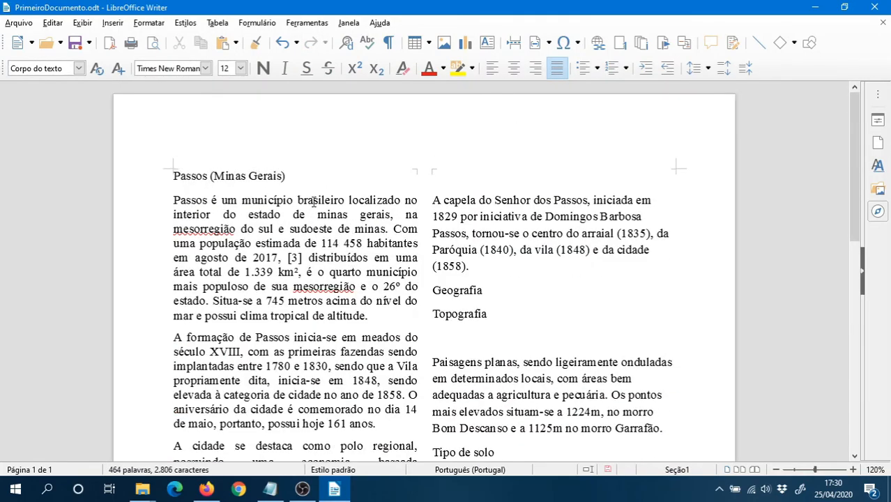
{"action": "left_click", "coordinate": [283, 47]}
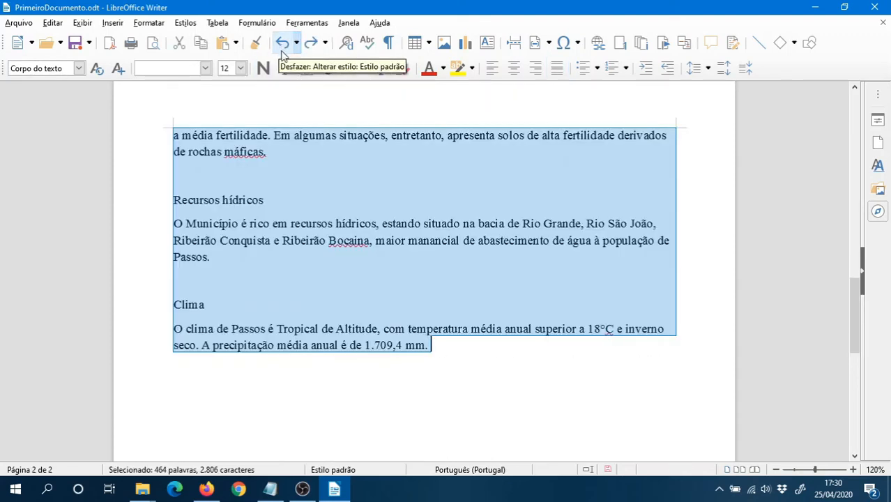
Return to the start of the document and begin a watermark with the text Passos-MG in the colour Vermelho.
{"action": "left_click", "coordinate": [286, 189]}
{"action": "key", "text": "ctrl+Home"}
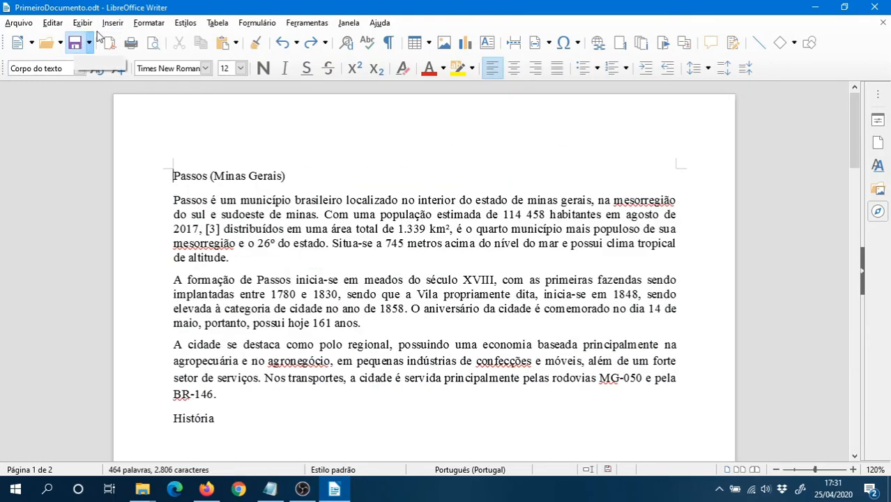
{"action": "left_click", "coordinate": [146, 24]}
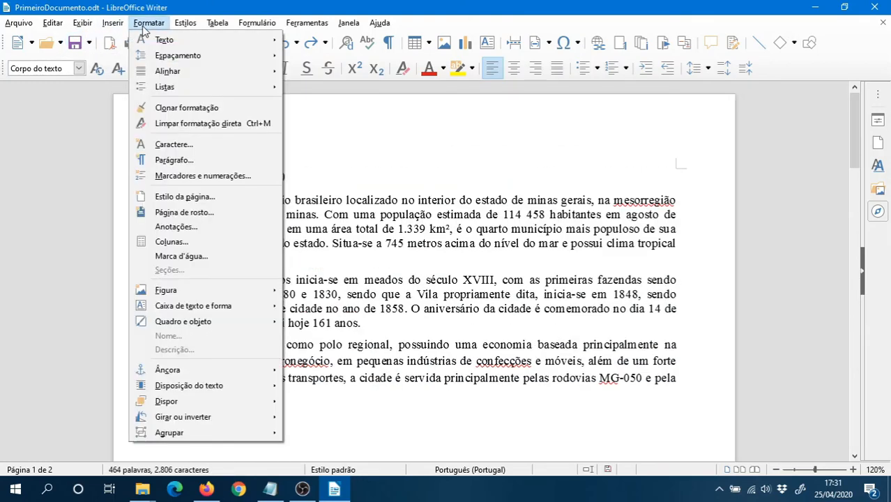
{"action": "left_click", "coordinate": [204, 258]}
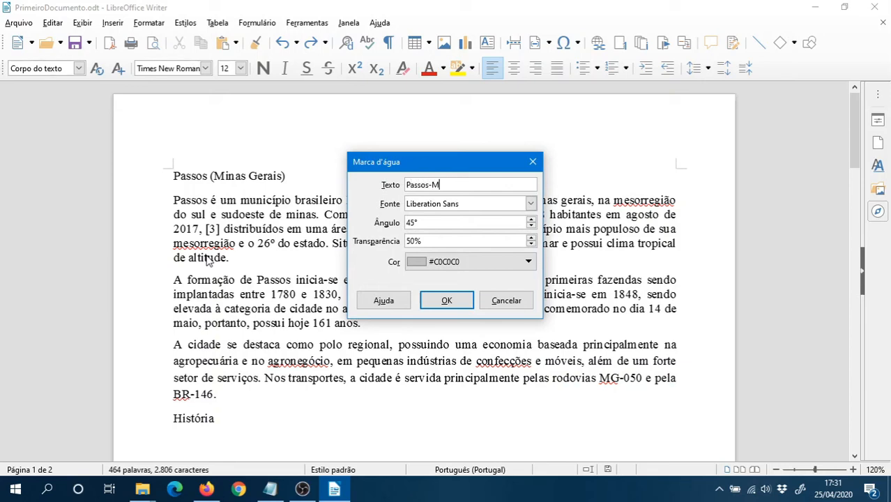
{"action": "left_click", "coordinate": [528, 263]}
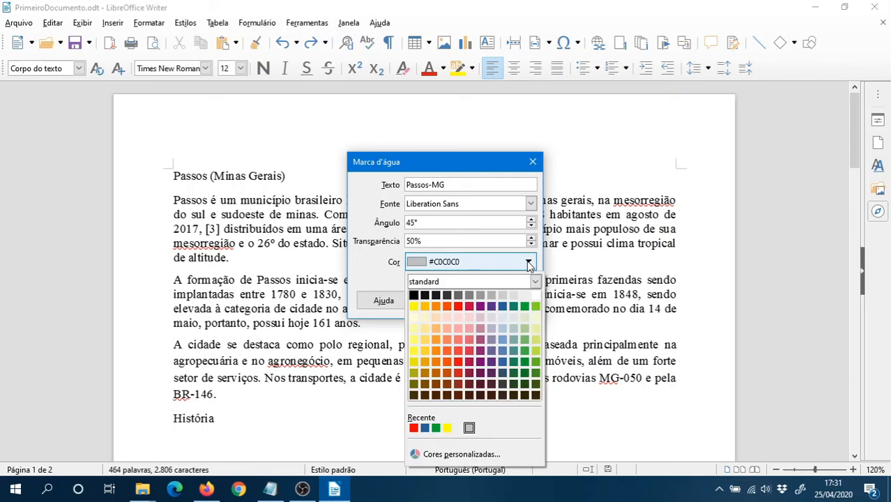
{"action": "left_click", "coordinate": [458, 306]}
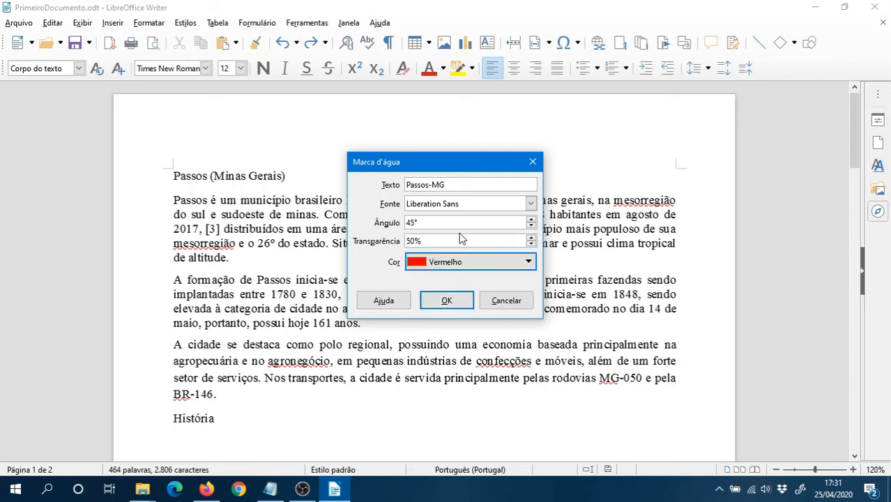
Set the watermark's font to Consolas and insert the watermark into the document.
{"action": "left_click", "coordinate": [531, 203]}
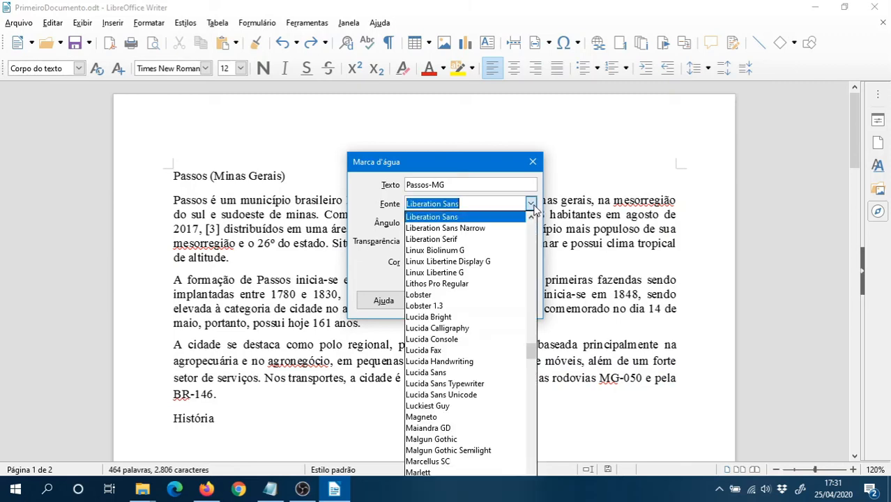
{"action": "scroll", "coordinate": [502, 224], "scroll_direction": "up", "scroll_amount": 3}
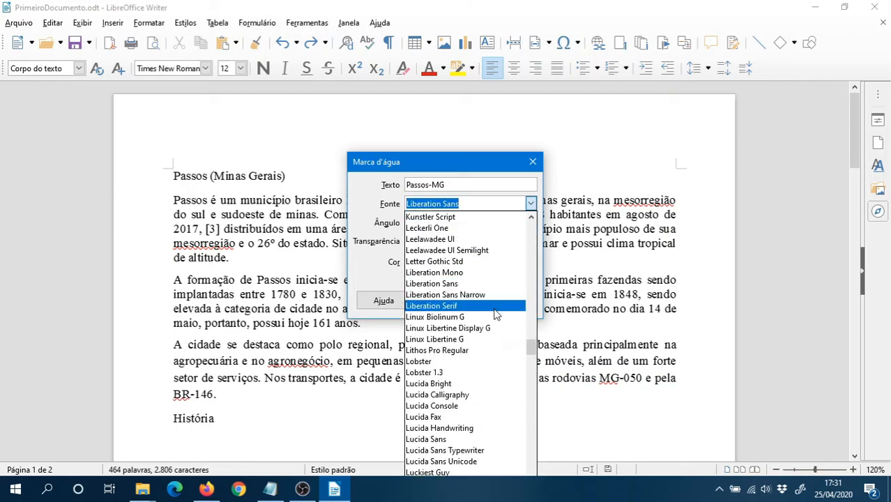
{"action": "scroll", "coordinate": [488, 293], "scroll_direction": "up", "scroll_amount": 4}
{"action": "type", "text": "Co"}
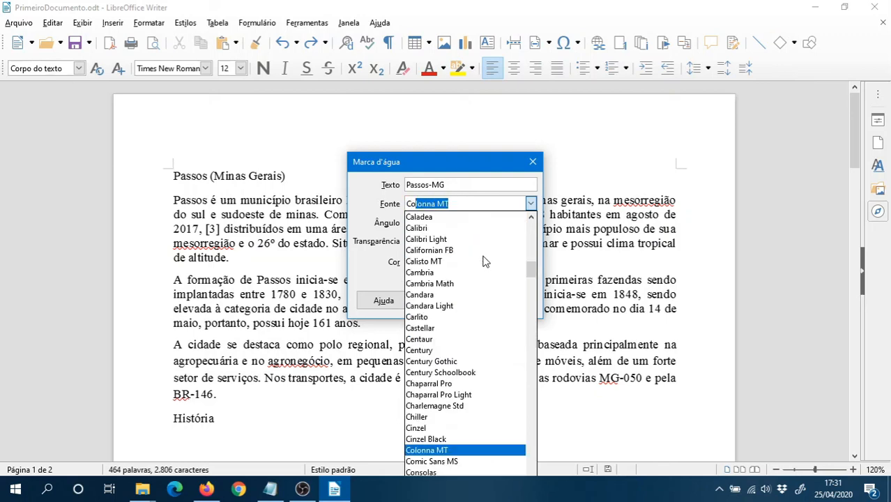
{"action": "type", "text": "nsolas"}
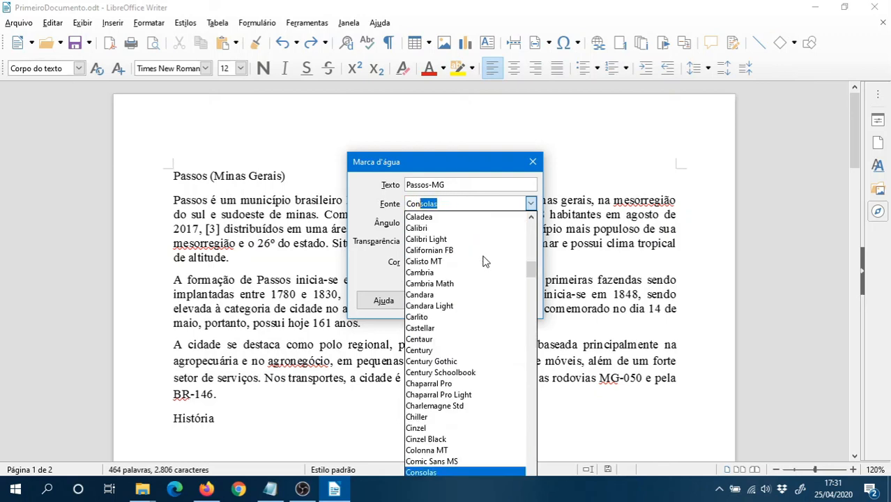
{"action": "left_click", "coordinate": [481, 473]}
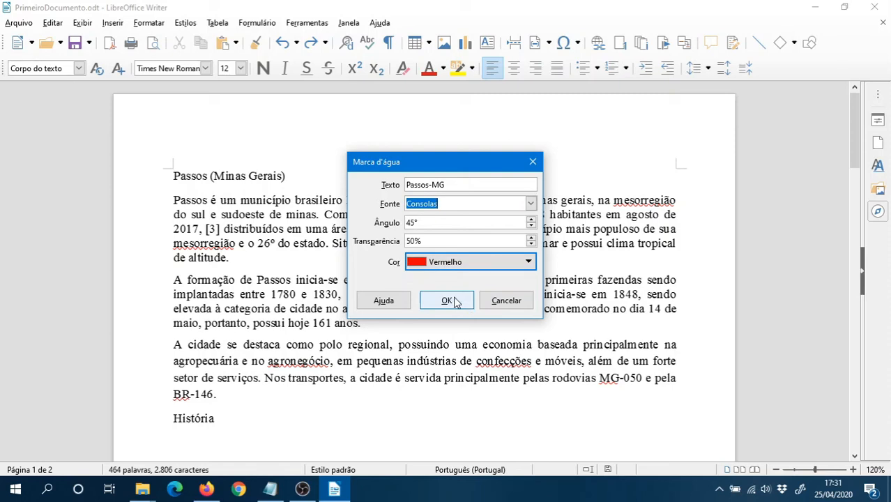
{"action": "left_click", "coordinate": [450, 300]}
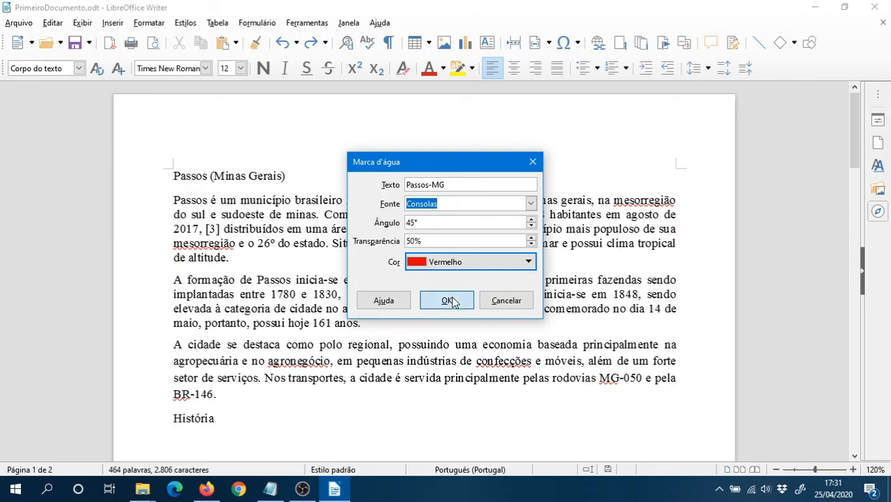
Check the watermark on both pages and change its angle to 0°.
{"action": "scroll", "coordinate": [452, 259], "scroll_direction": "down", "scroll_amount": 5}
{"action": "scroll", "coordinate": [452, 260], "scroll_direction": "down", "scroll_amount": 20}
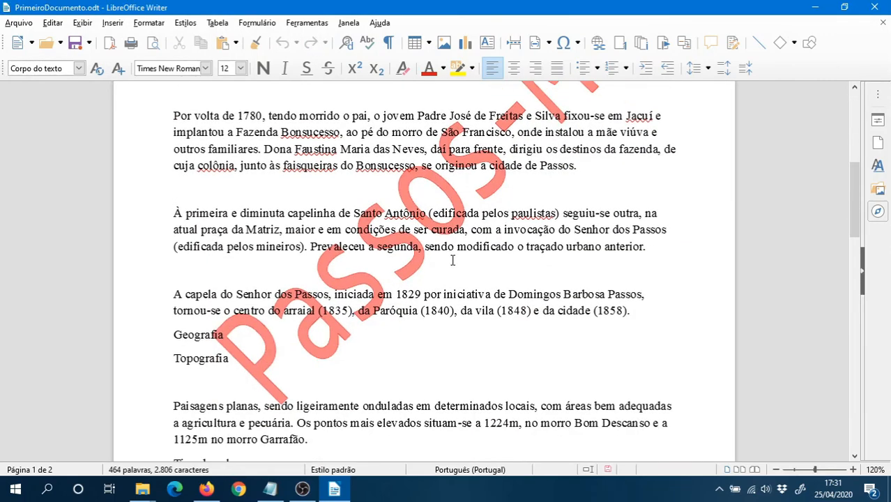
{"action": "scroll", "coordinate": [460, 279], "scroll_direction": "down", "scroll_amount": 5}
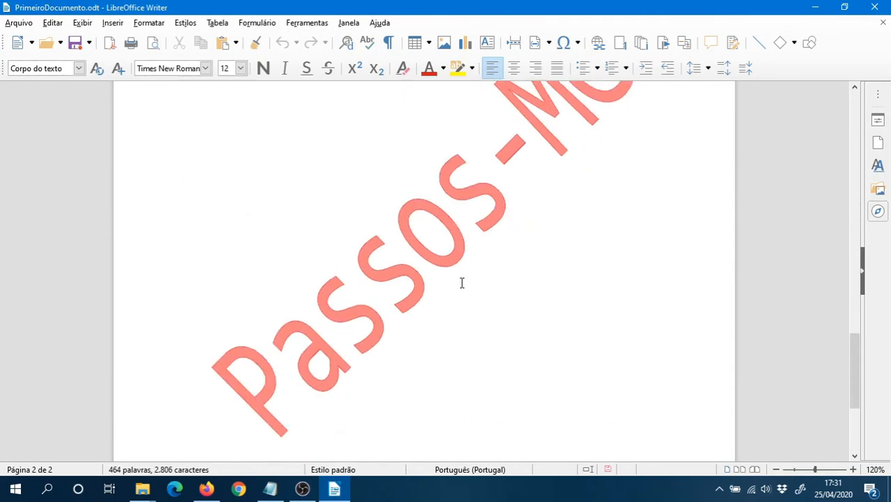
{"action": "scroll", "coordinate": [462, 282], "scroll_direction": "up", "scroll_amount": 2}
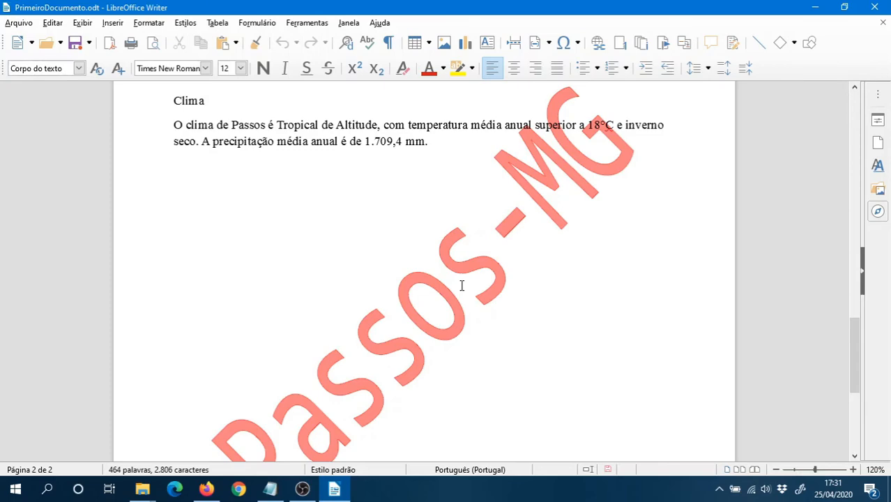
{"action": "scroll", "coordinate": [462, 286], "scroll_direction": "up", "scroll_amount": 20}
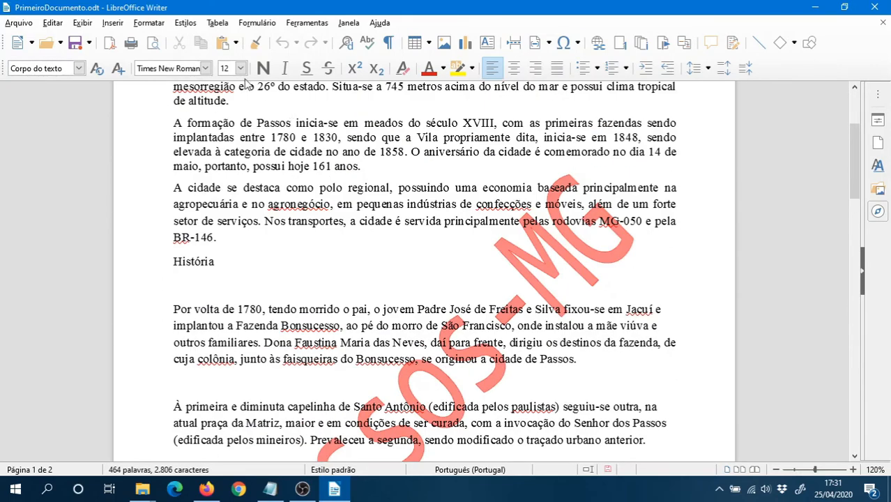
{"action": "left_click", "coordinate": [186, 25]}
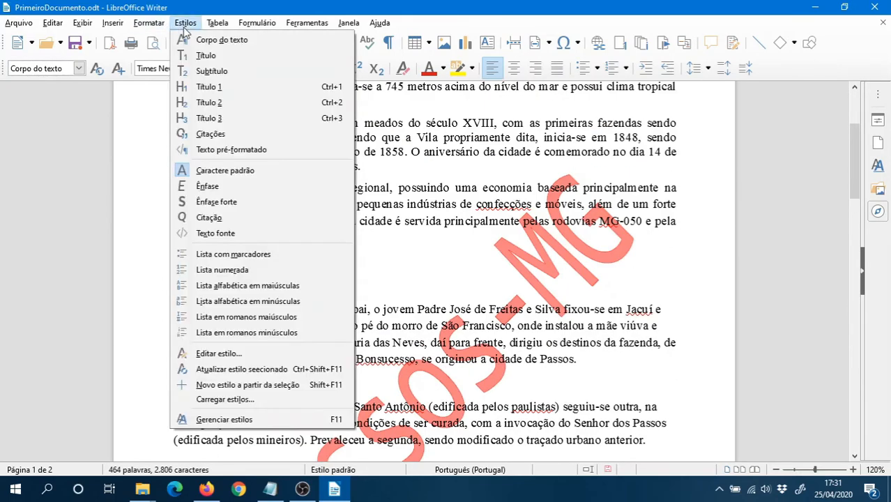
{"action": "mouse_move", "coordinate": [159, 23]}
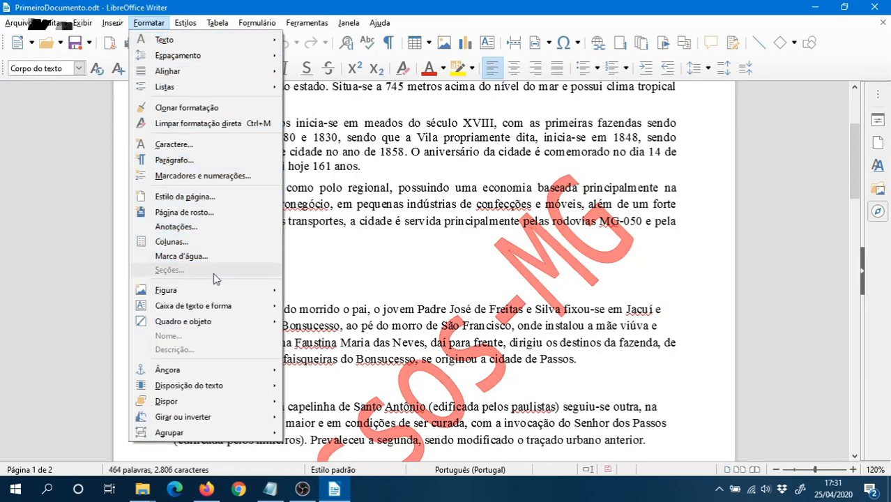
{"action": "left_click", "coordinate": [219, 256]}
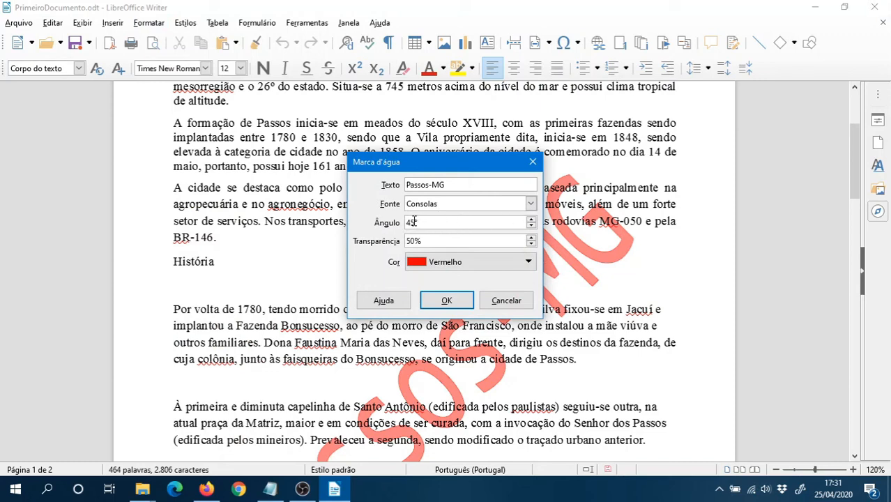
{"action": "type", "text": "0"}
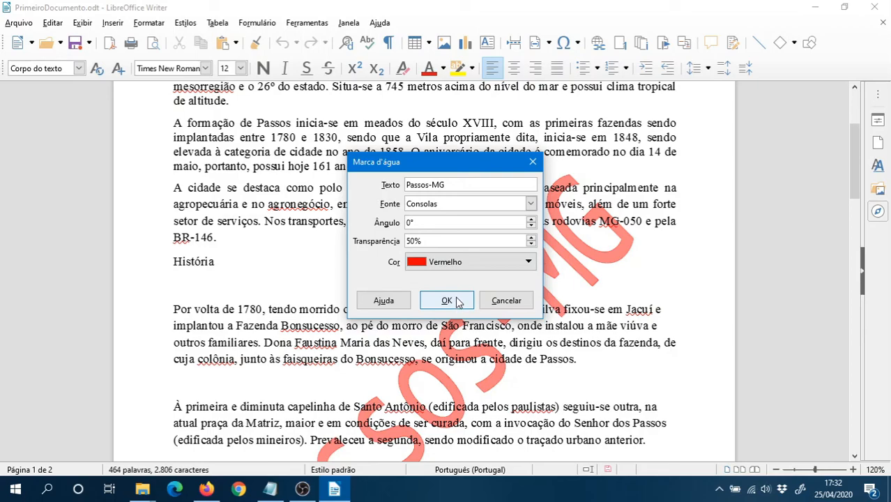
{"action": "left_click", "coordinate": [447, 301]}
Check the horizontal watermark in the document and change its angle to 90°.
{"action": "scroll", "coordinate": [439, 281], "scroll_direction": "down", "scroll_amount": 5}
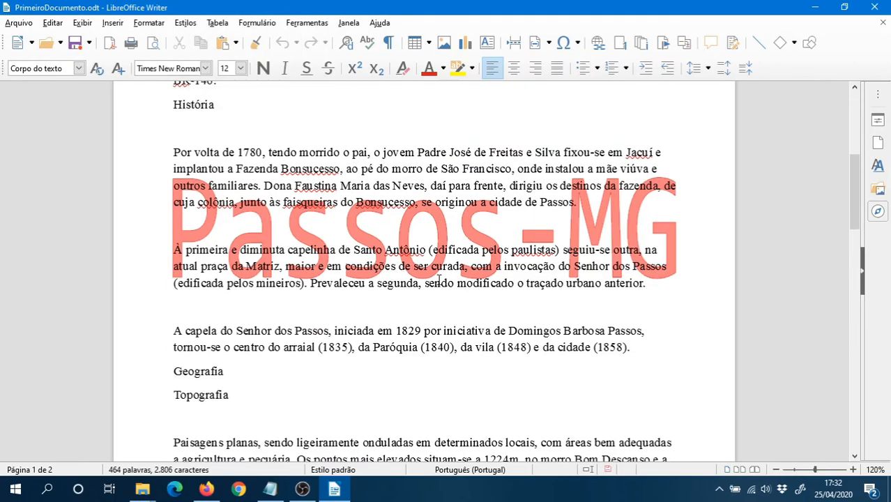
{"action": "scroll", "coordinate": [439, 279], "scroll_direction": "up", "scroll_amount": 8}
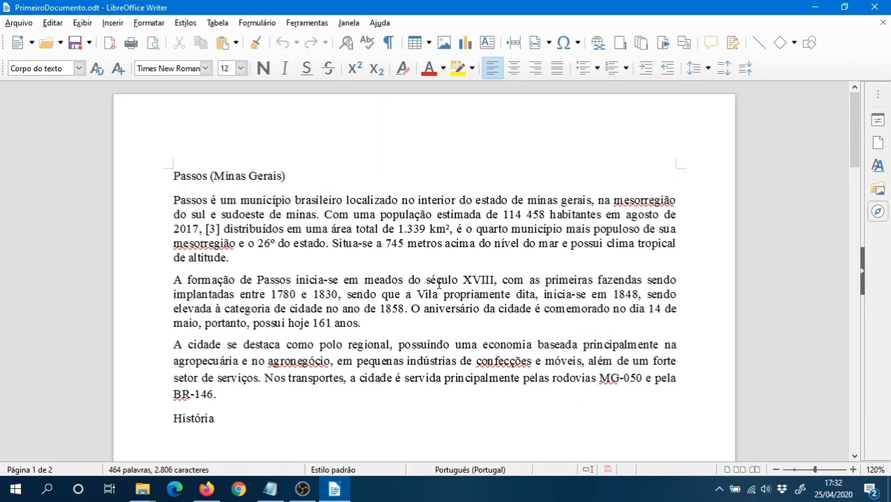
{"action": "left_click", "coordinate": [217, 26]}
{"action": "mouse_move", "coordinate": [180, 27]}
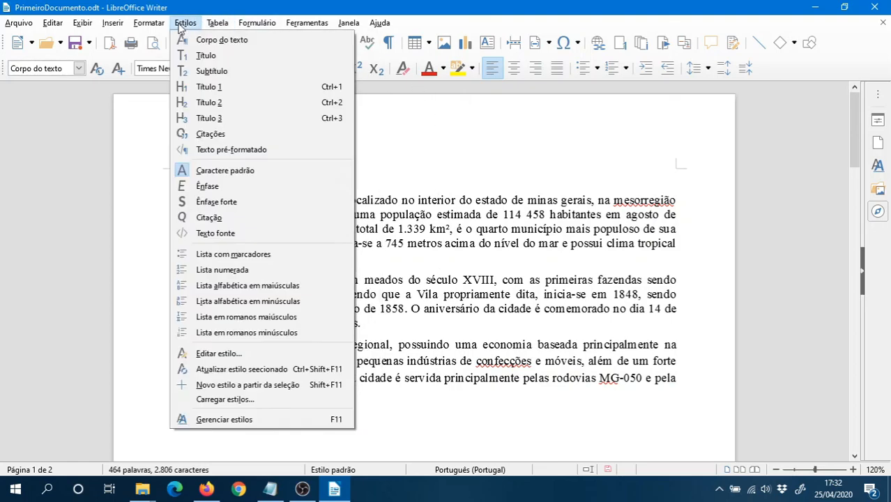
{"action": "mouse_move", "coordinate": [149, 25]}
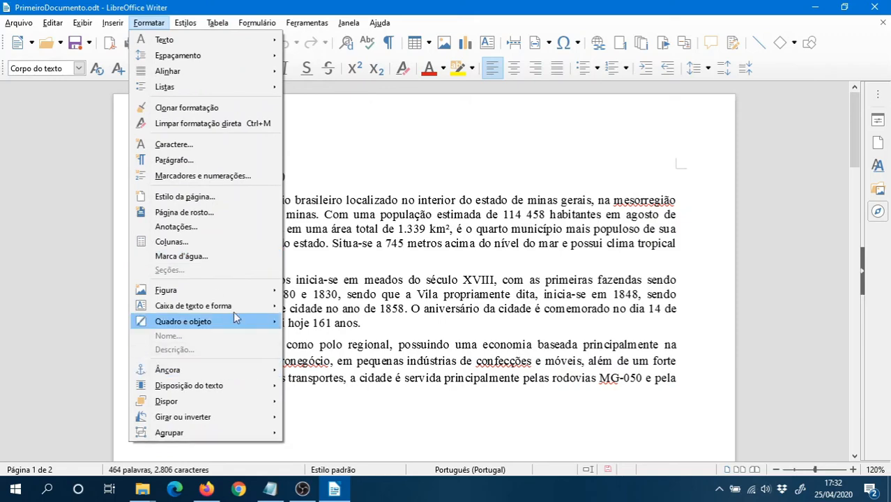
{"action": "left_click", "coordinate": [182, 256]}
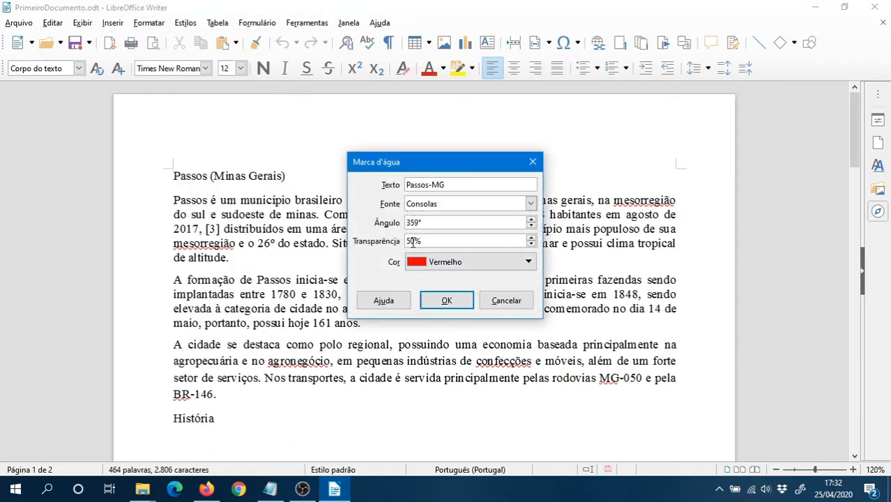
{"action": "left_click", "coordinate": [411, 241]}
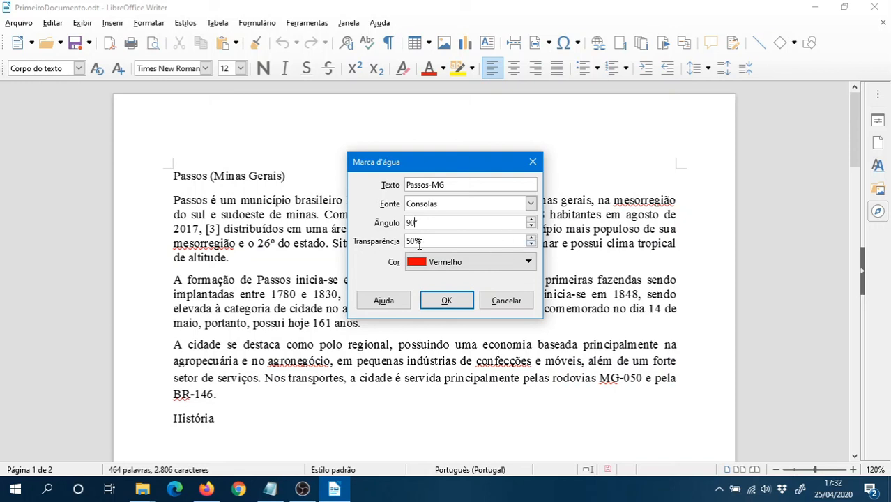
{"action": "left_click", "coordinate": [446, 300]}
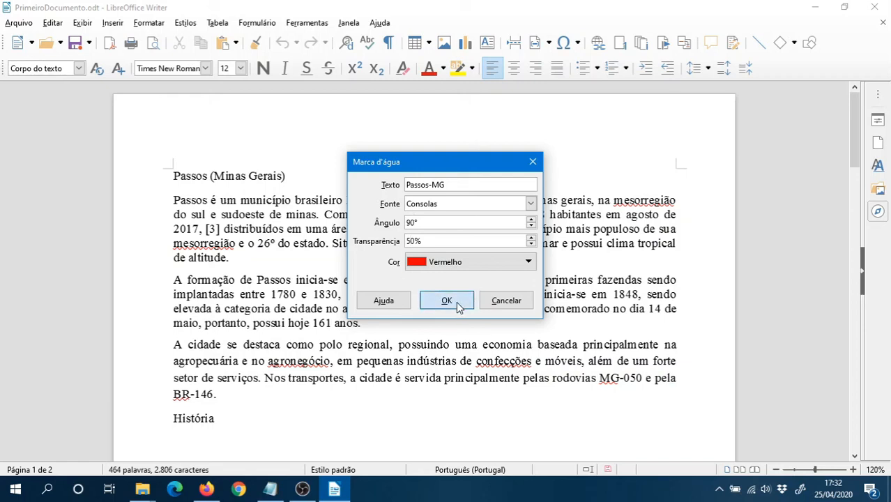
Examine the vertical watermark through the document and try to select it directly on the page.
{"action": "scroll", "coordinate": [460, 300], "scroll_direction": "down", "scroll_amount": 5}
{"action": "scroll", "coordinate": [462, 300], "scroll_direction": "down", "scroll_amount": 20}
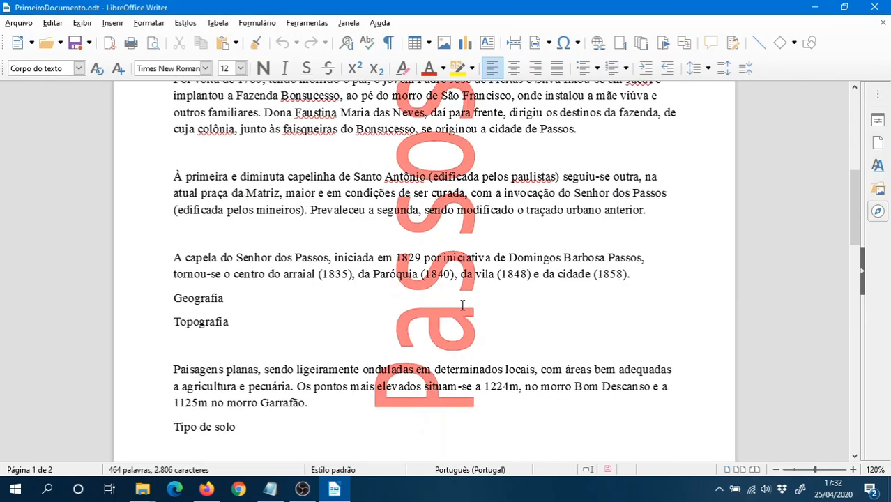
{"action": "scroll", "coordinate": [462, 319], "scroll_direction": "up", "scroll_amount": 20}
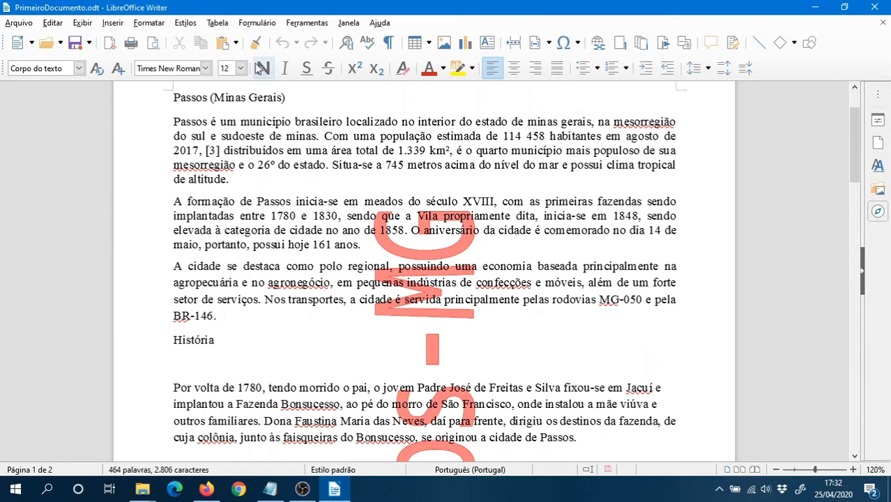
{"action": "left_click", "coordinate": [357, 269]}
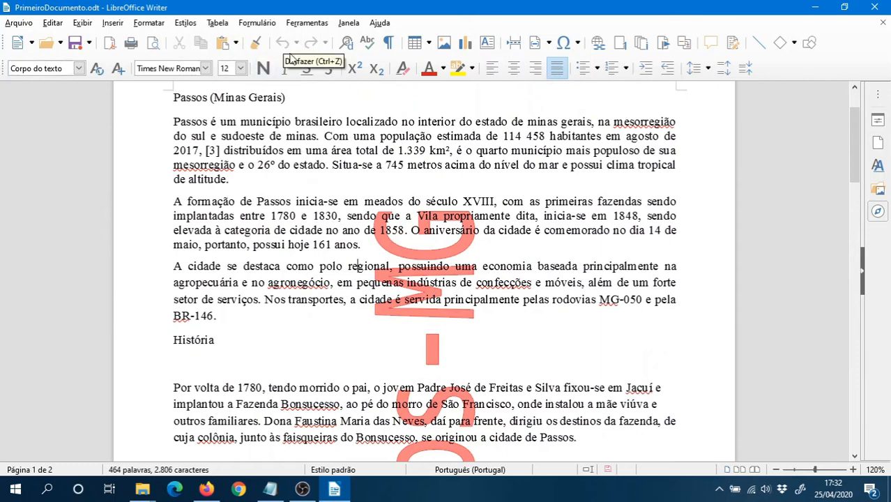
{"action": "left_click", "coordinate": [367, 244]}
{"action": "left_click_drag", "start_coordinate": [365, 200], "coordinate": [477, 437]}
{"action": "left_click", "coordinate": [444, 300]}
{"action": "scroll", "coordinate": [404, 230], "scroll_direction": "up", "scroll_amount": 3}
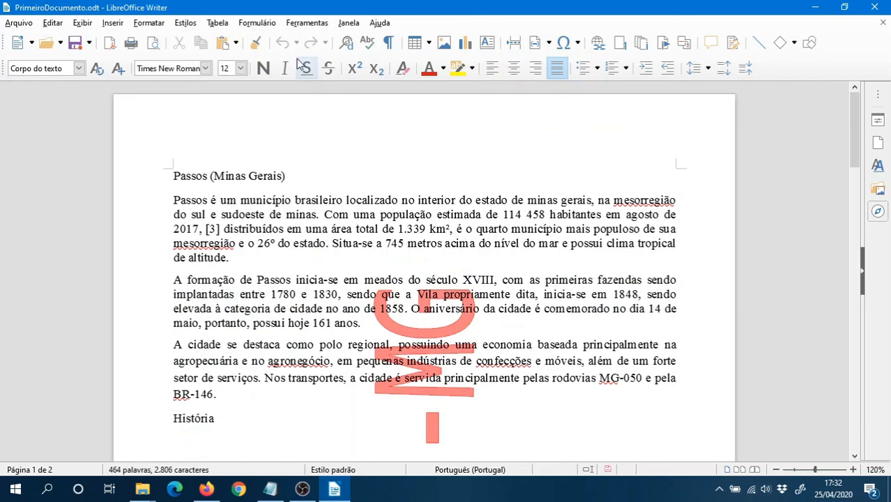
Remove the watermark from the document by clearing its text in the watermark settings.
{"action": "left_click", "coordinate": [159, 29]}
{"action": "left_click", "coordinate": [162, 31]}
{"action": "left_click", "coordinate": [163, 26]}
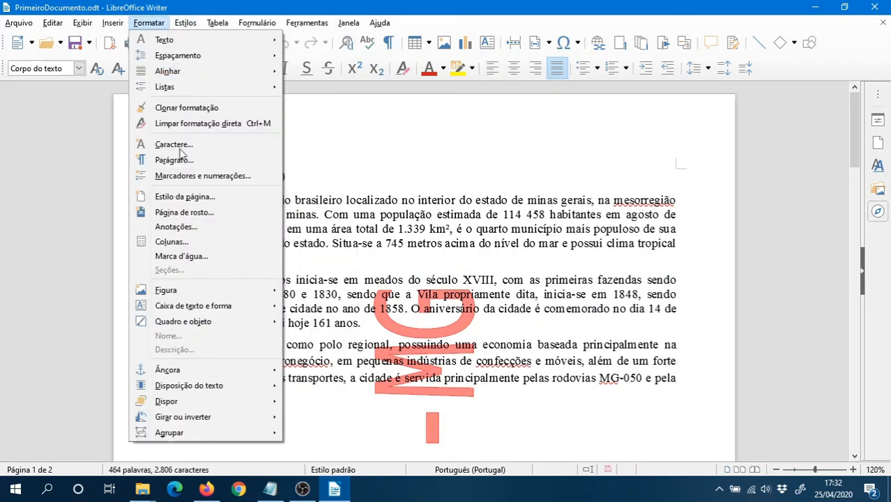
{"action": "left_click", "coordinate": [182, 256]}
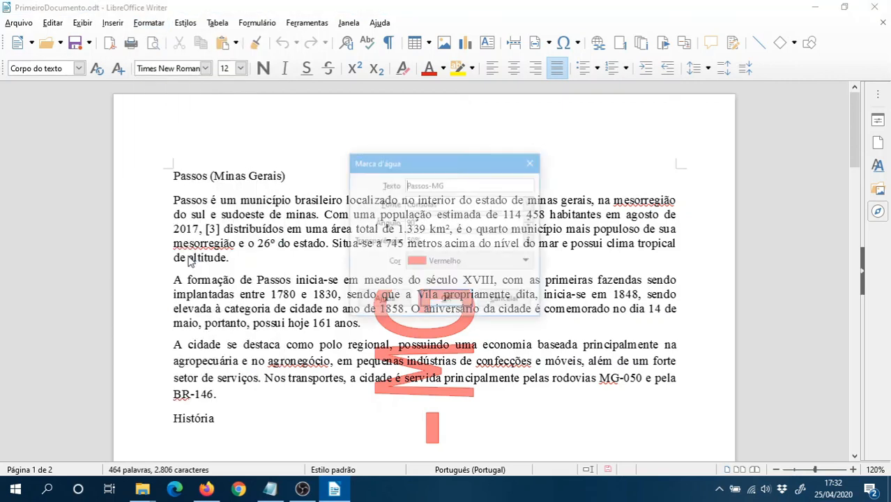
{"action": "left_click_drag", "start_coordinate": [453, 184], "coordinate": [376, 183]}
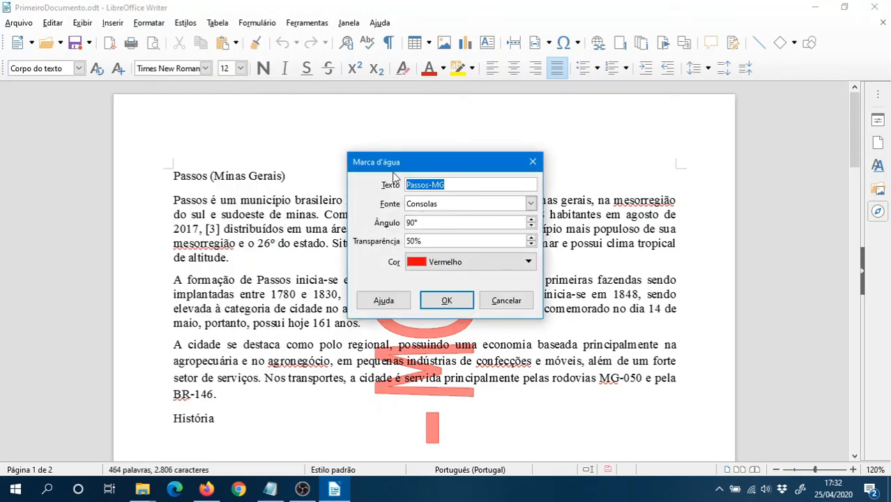
{"action": "key", "text": "BackSpace"}
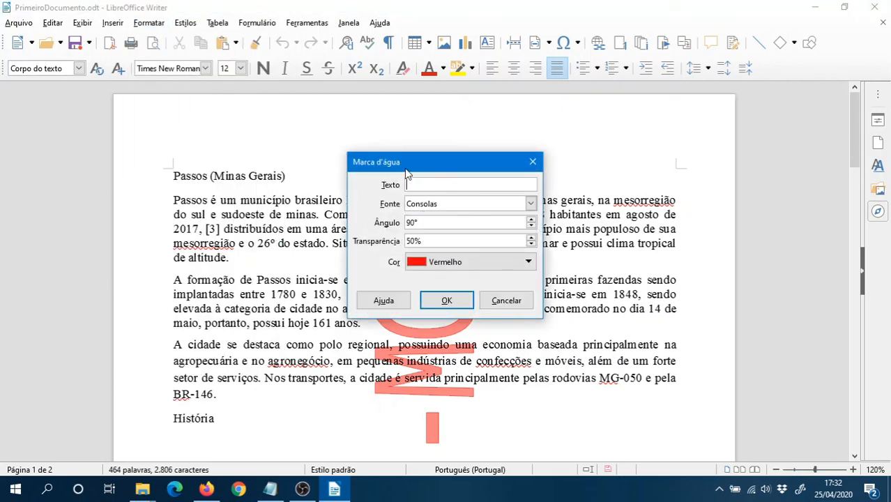
{"action": "left_click", "coordinate": [447, 301]}
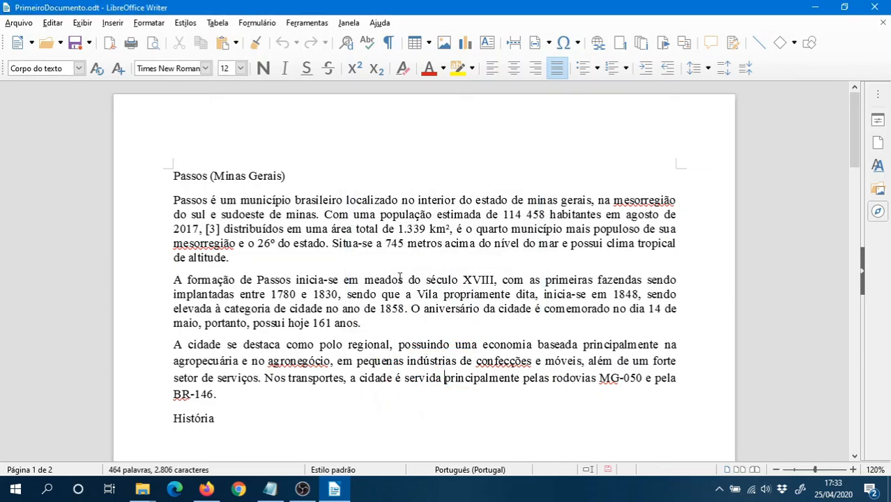
Select the three body paragraphs below the title and examine the formatting options for figures, text boxes, frames, anchoring, text wrap and arrangement.
{"action": "left_click_drag", "start_coordinate": [162, 199], "coordinate": [215, 418]}
{"action": "left_click", "coordinate": [154, 24]}
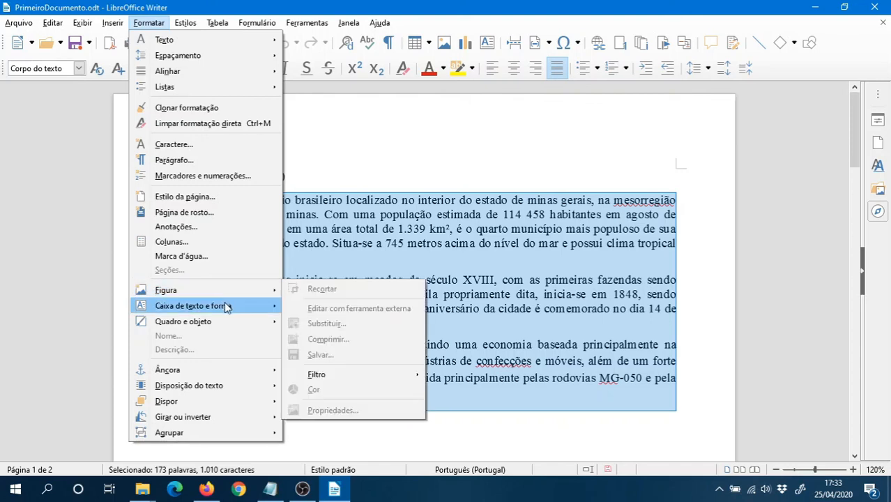
{"action": "mouse_move", "coordinate": [230, 299]}
{"action": "mouse_move", "coordinate": [230, 321]}
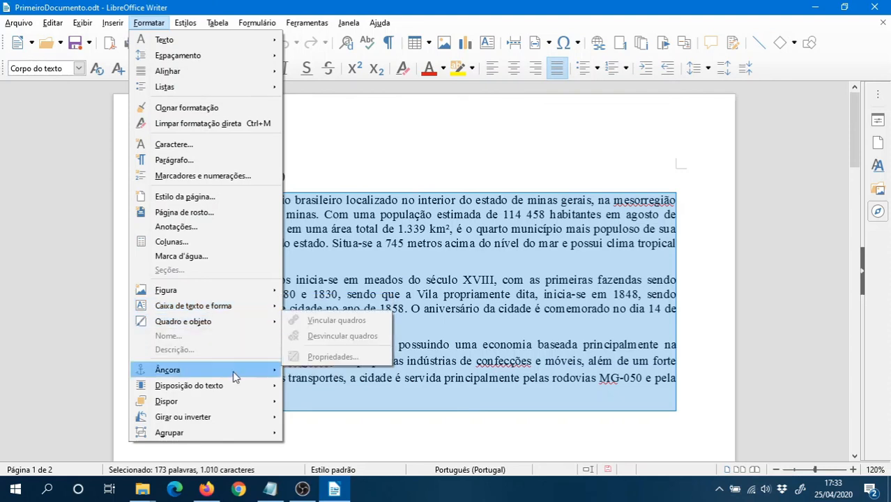
{"action": "mouse_move", "coordinate": [237, 391]}
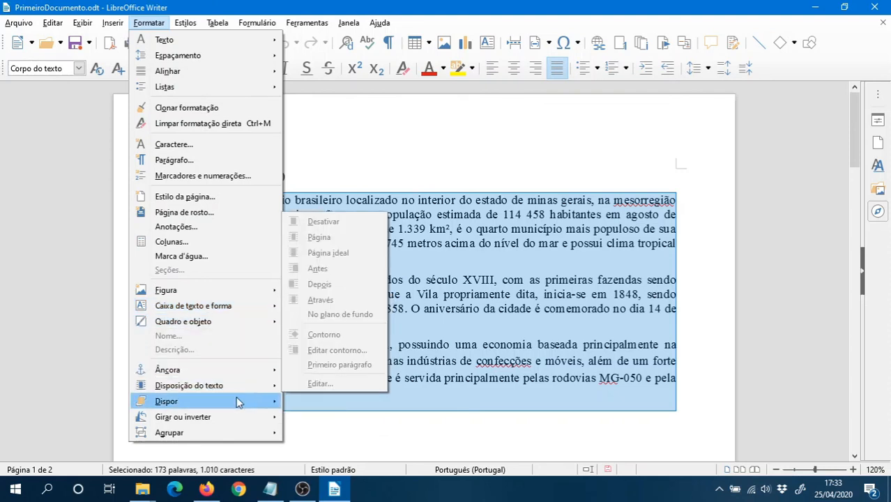